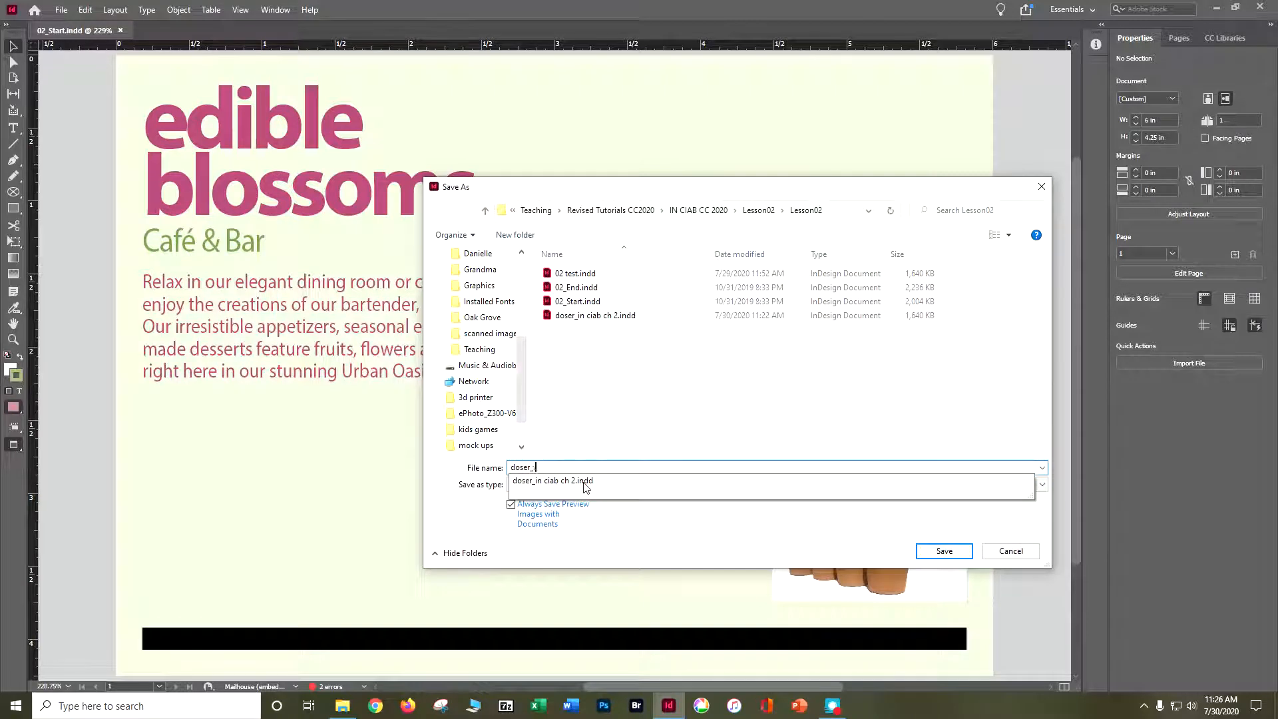
Save the document under the surname followed by "_in ciab ch 2" in the Lesson02 folder, overwriting the existing file.
{"action": "type", "text": "in ciab ch 2"}
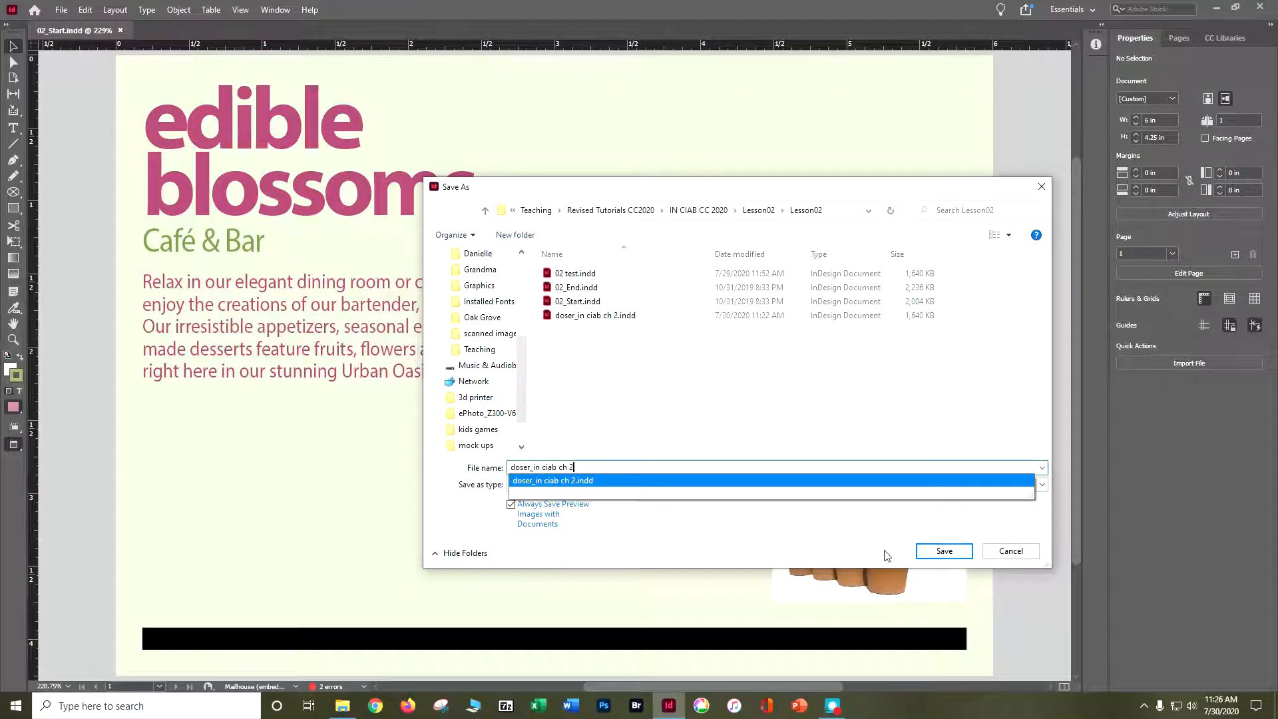
{"action": "left_click", "coordinate": [944, 551]}
{"action": "left_click", "coordinate": [671, 353]}
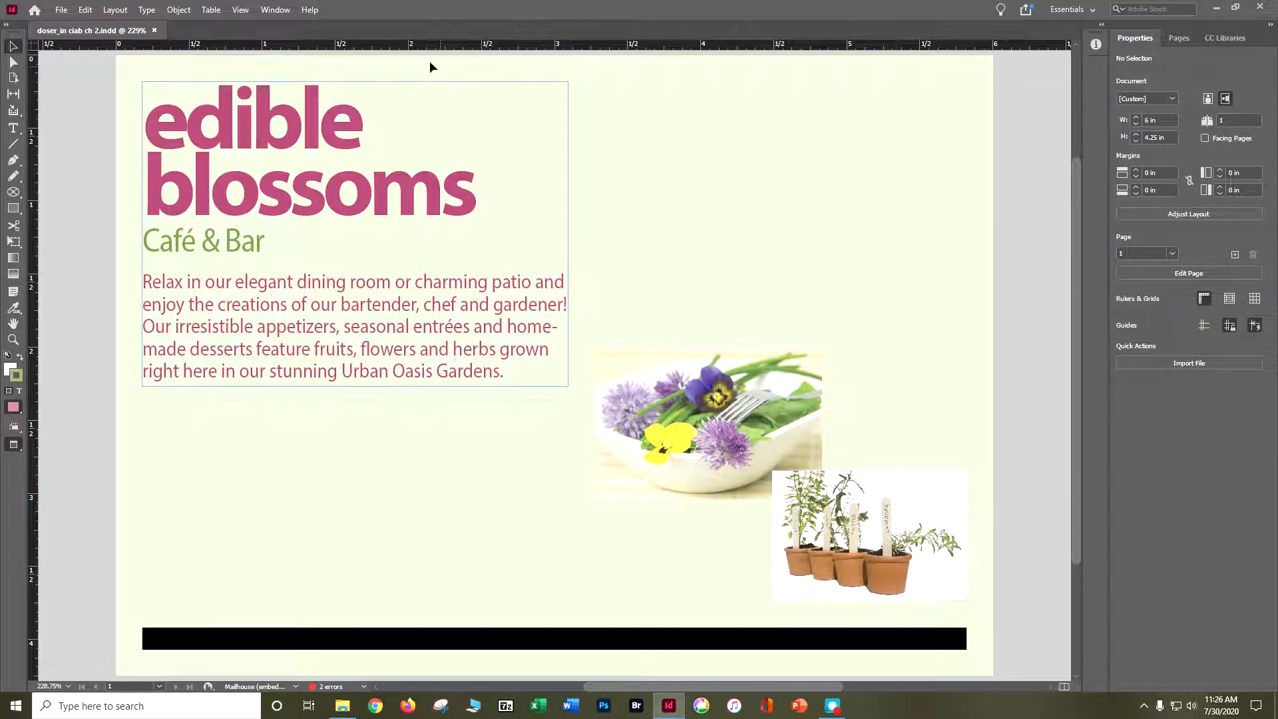
Set the workspace to Essentials.
{"action": "left_click", "coordinate": [281, 14]}
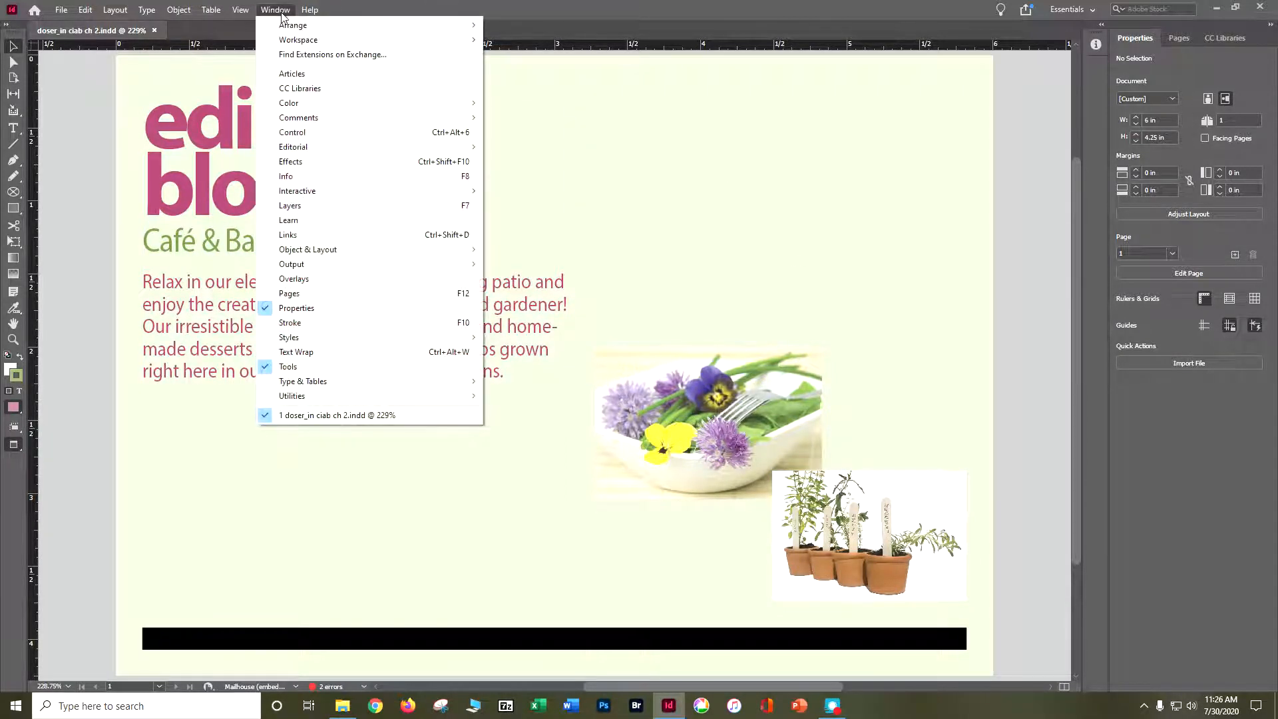
{"action": "mouse_move", "coordinate": [290, 40]}
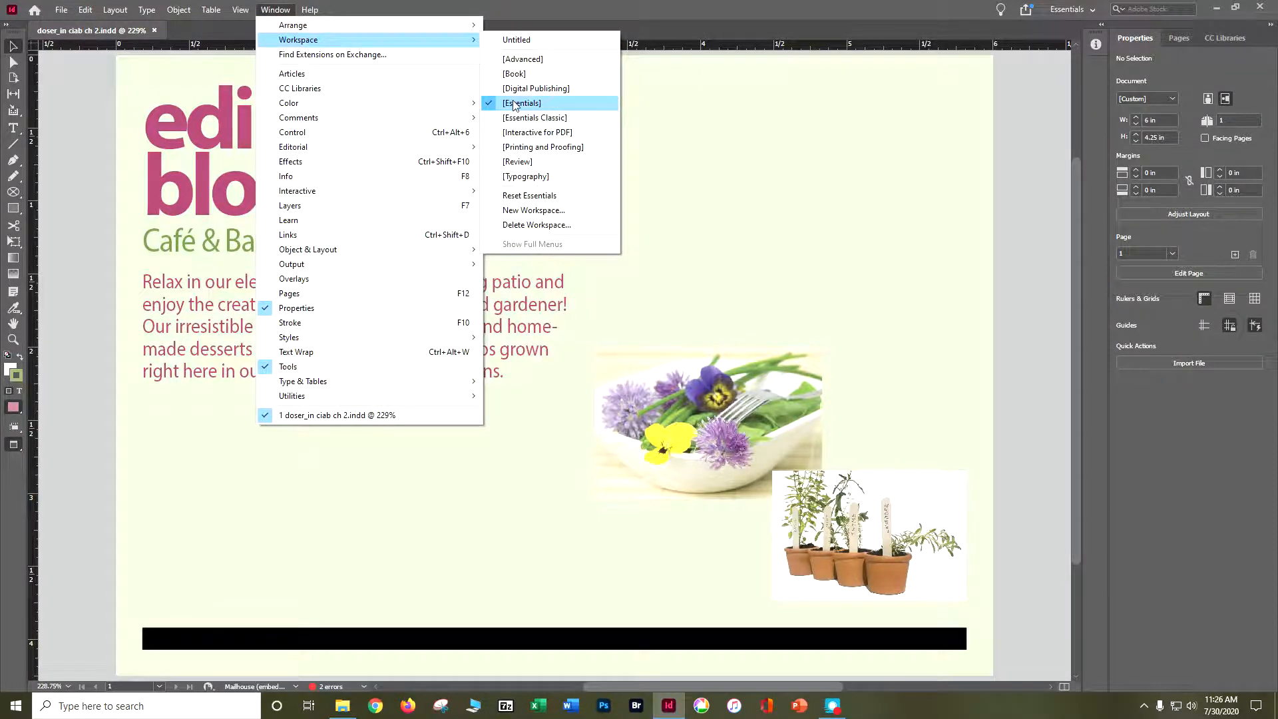
{"action": "left_click", "coordinate": [514, 103]}
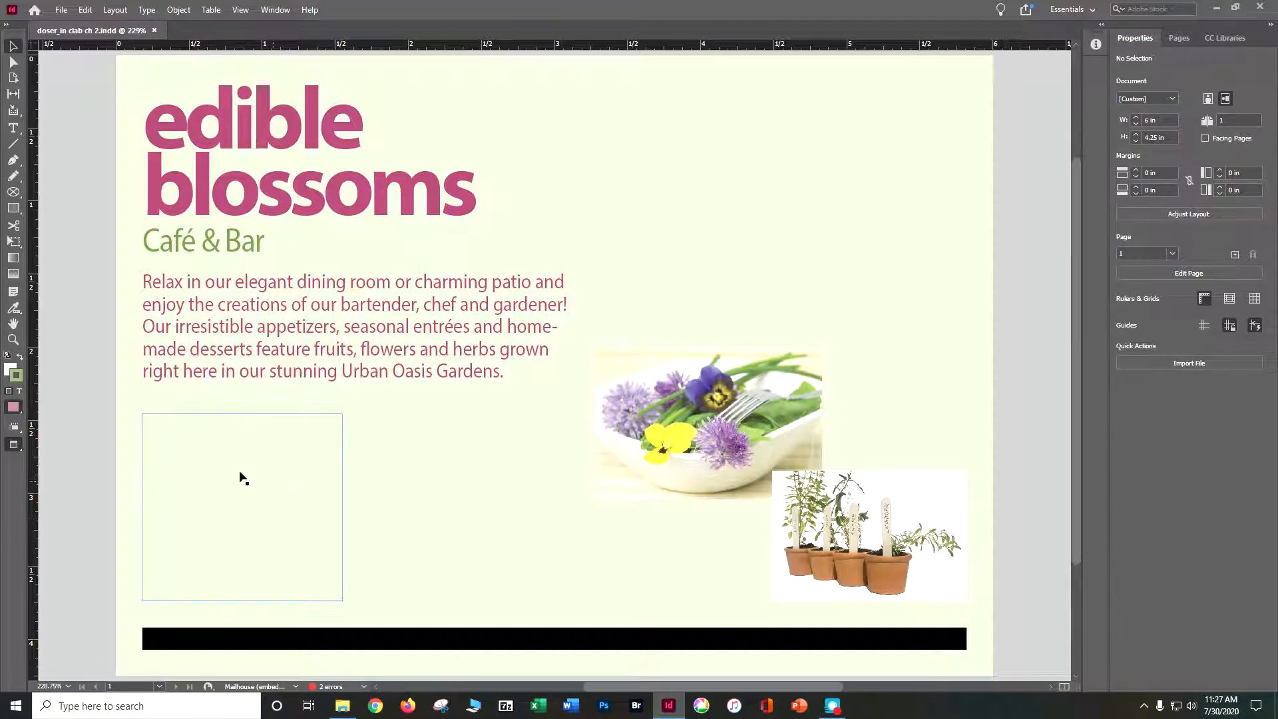
Switch the document's screen mode from Preview to Normal.
{"action": "left_click", "coordinate": [14, 450]}
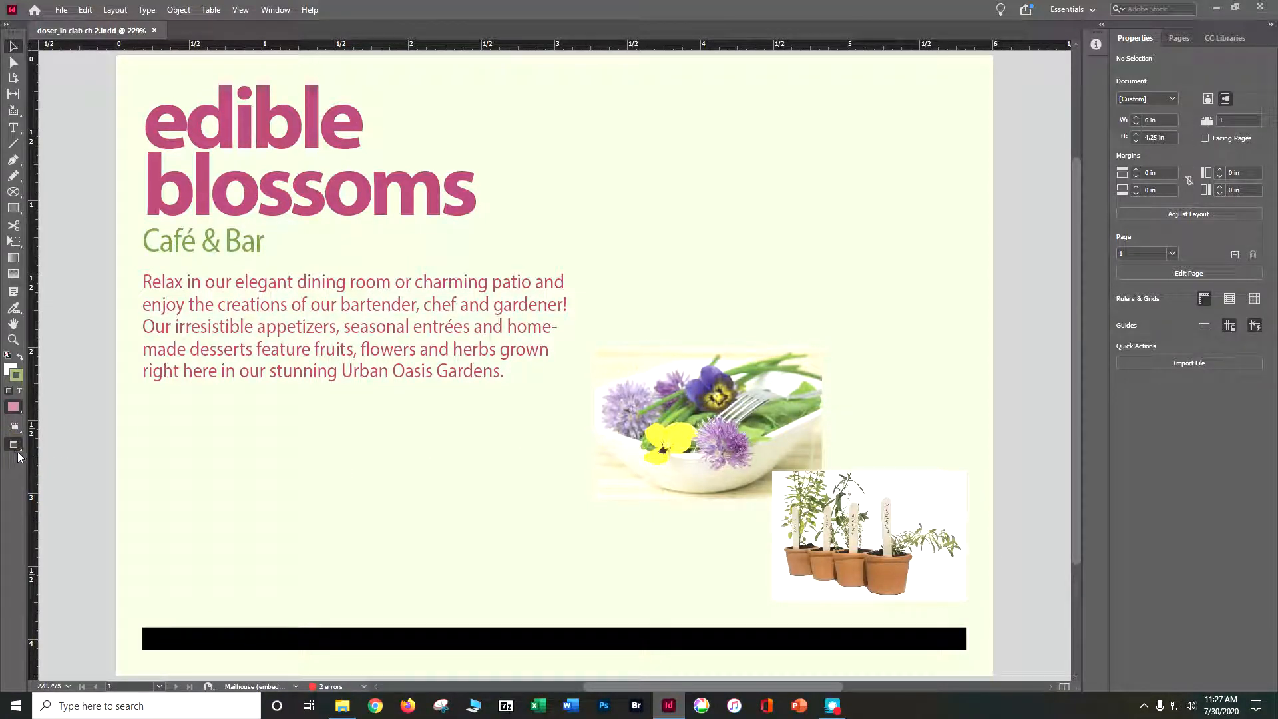
{"action": "left_click", "coordinate": [18, 447]}
{"action": "left_click", "coordinate": [41, 468]}
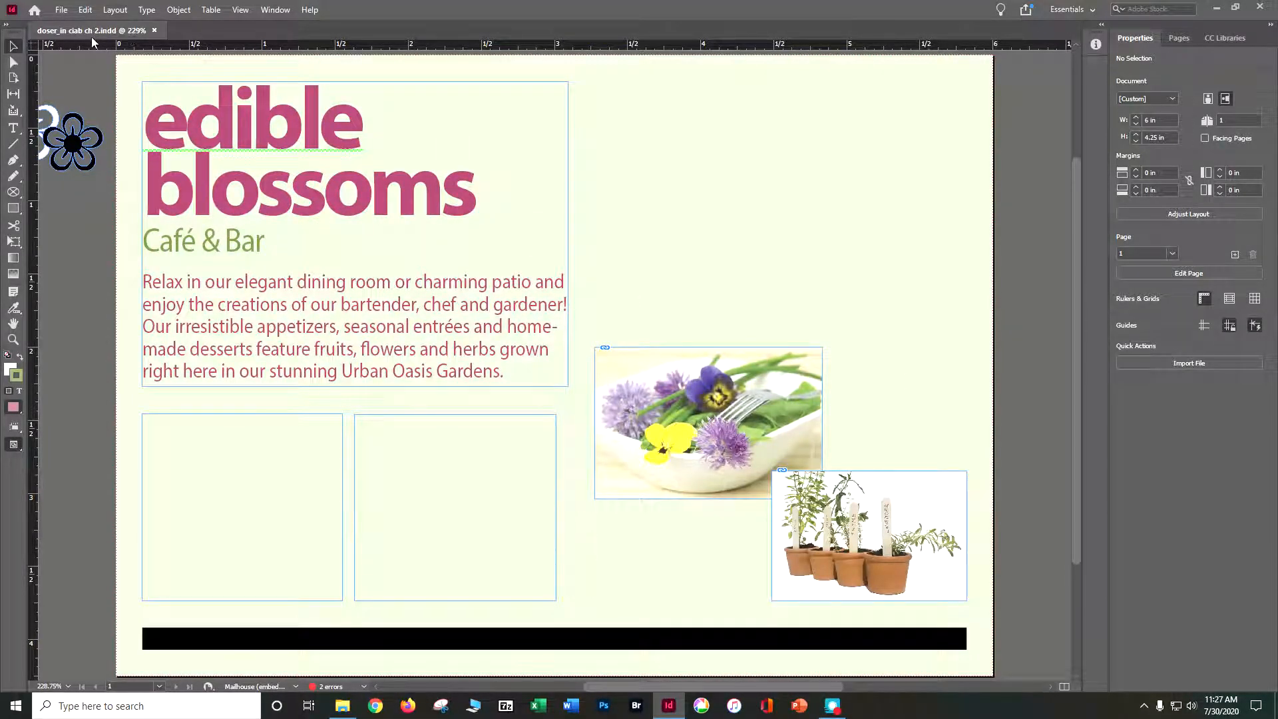
{"action": "left_click", "coordinate": [84, 11]}
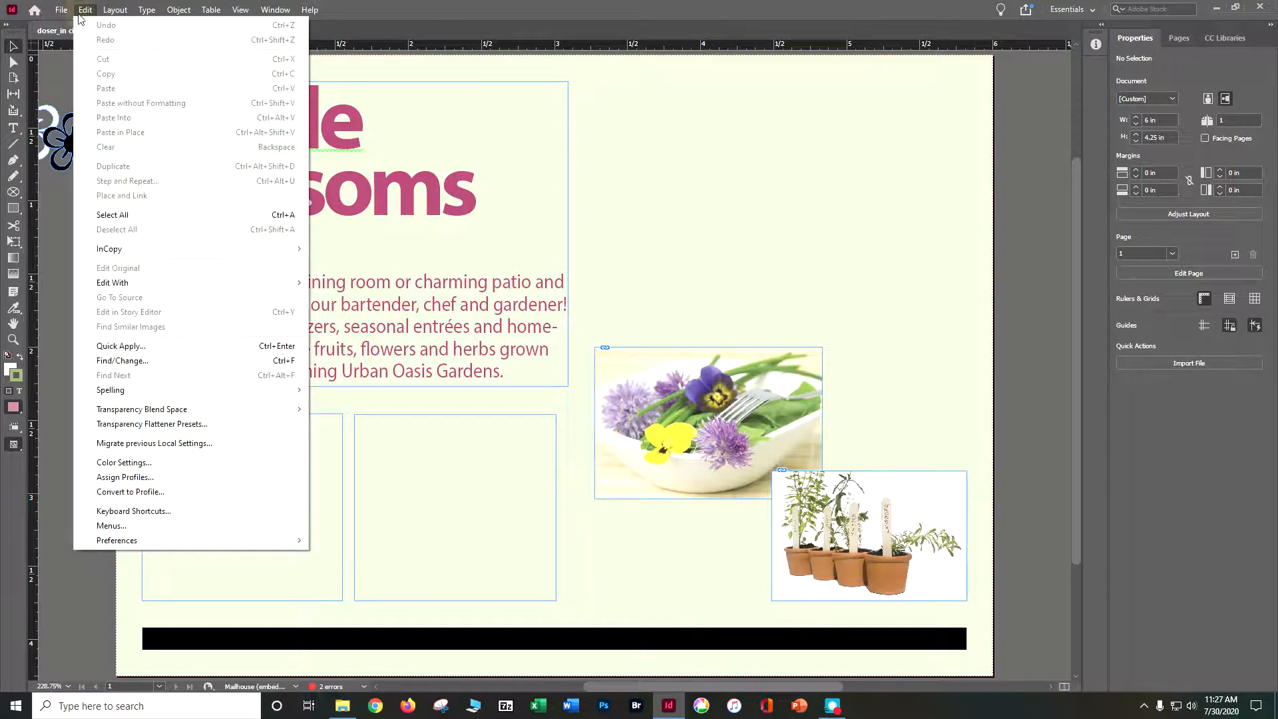
{"action": "mouse_move", "coordinate": [126, 399]}
{"action": "left_click", "coordinate": [419, 343]}
{"action": "left_click", "coordinate": [423, 343]}
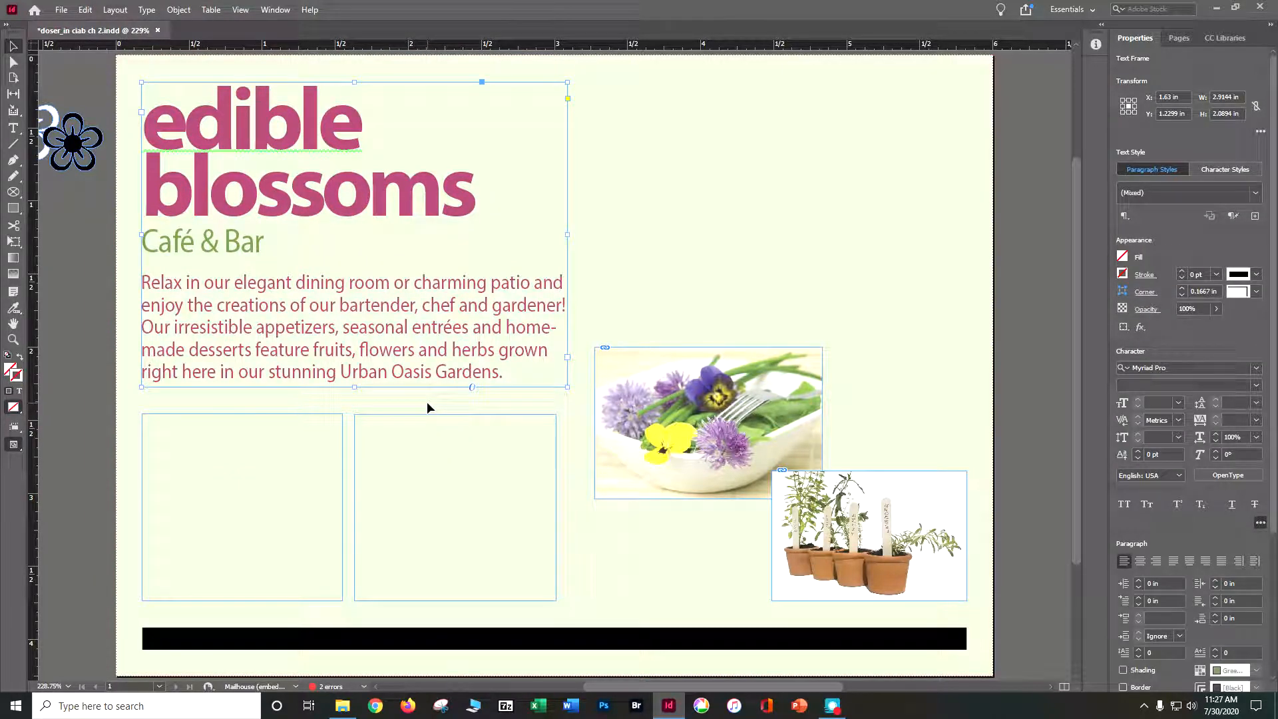
Show the guides and the hidden characters in the postcard layout.
{"action": "left_click", "coordinate": [238, 11]}
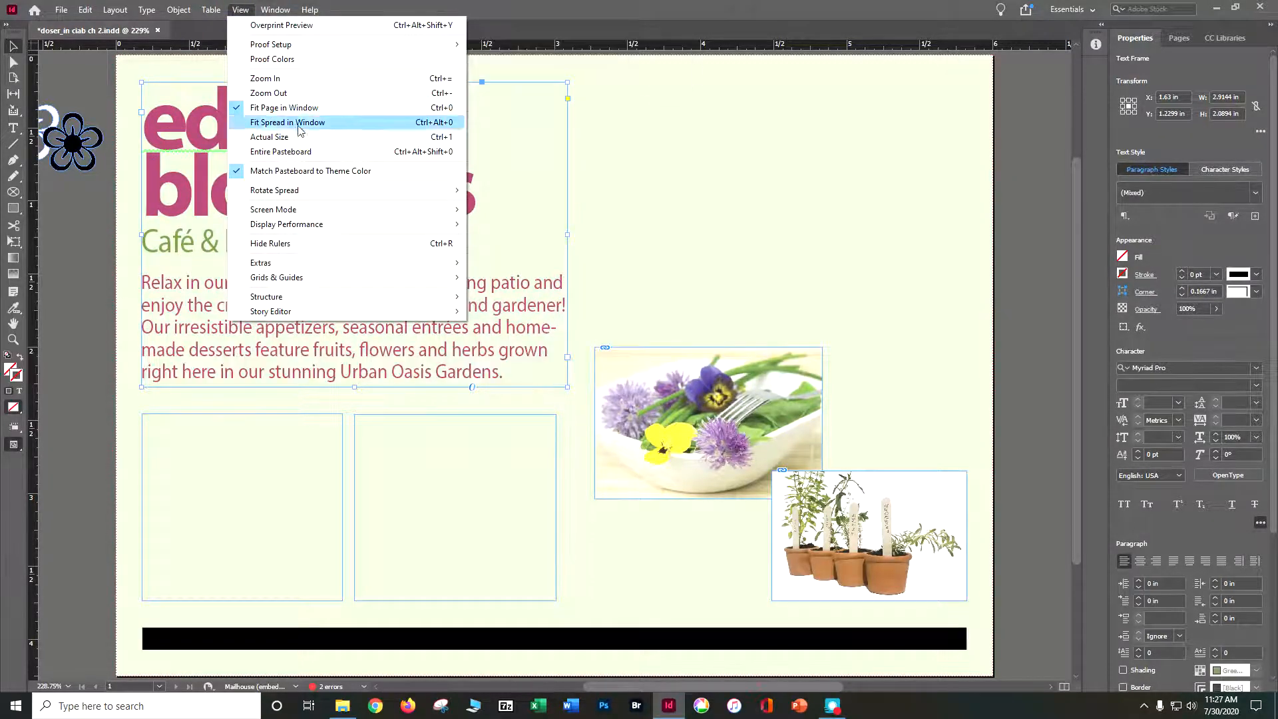
{"action": "mouse_move", "coordinate": [328, 282]}
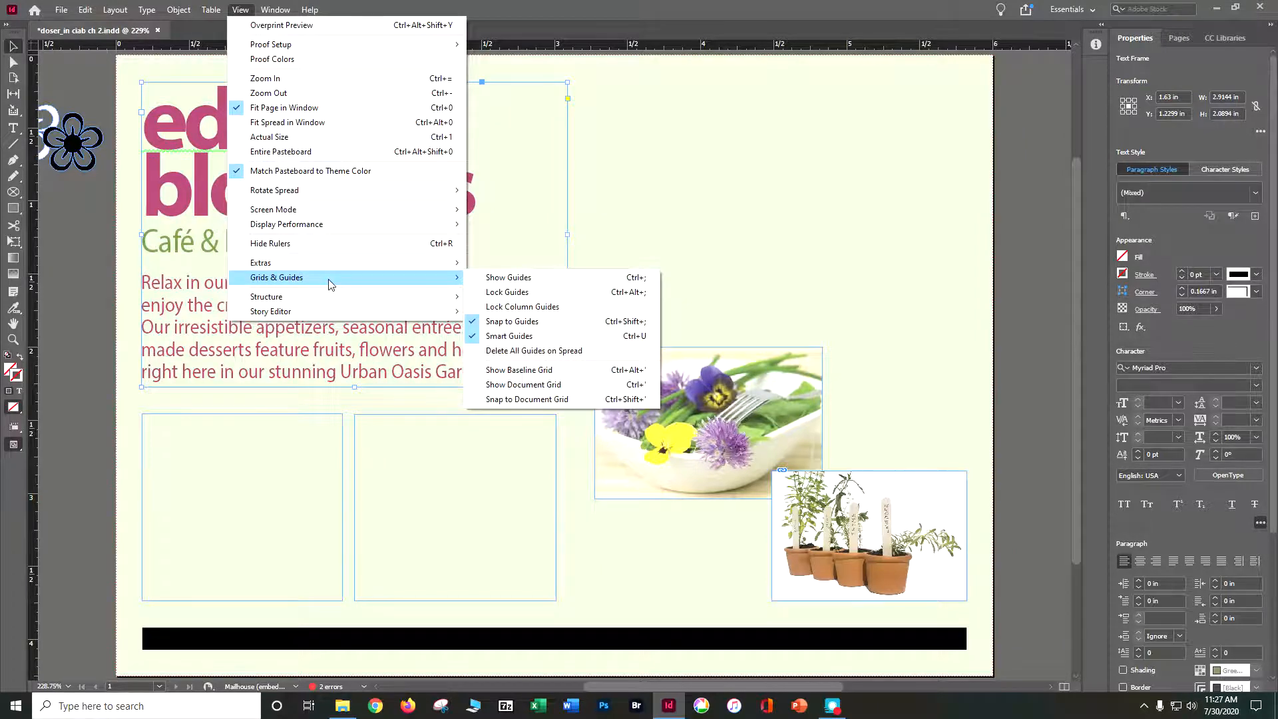
{"action": "left_click", "coordinate": [487, 280]}
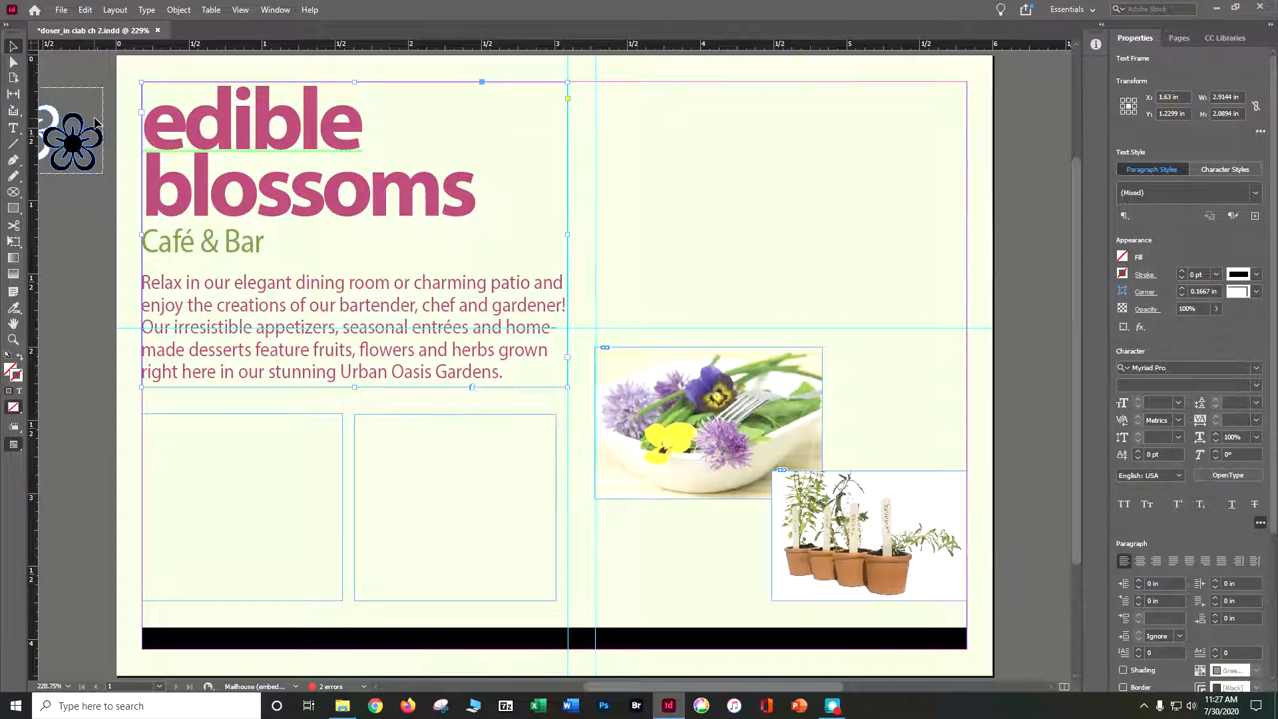
{"action": "left_click", "coordinate": [145, 12]}
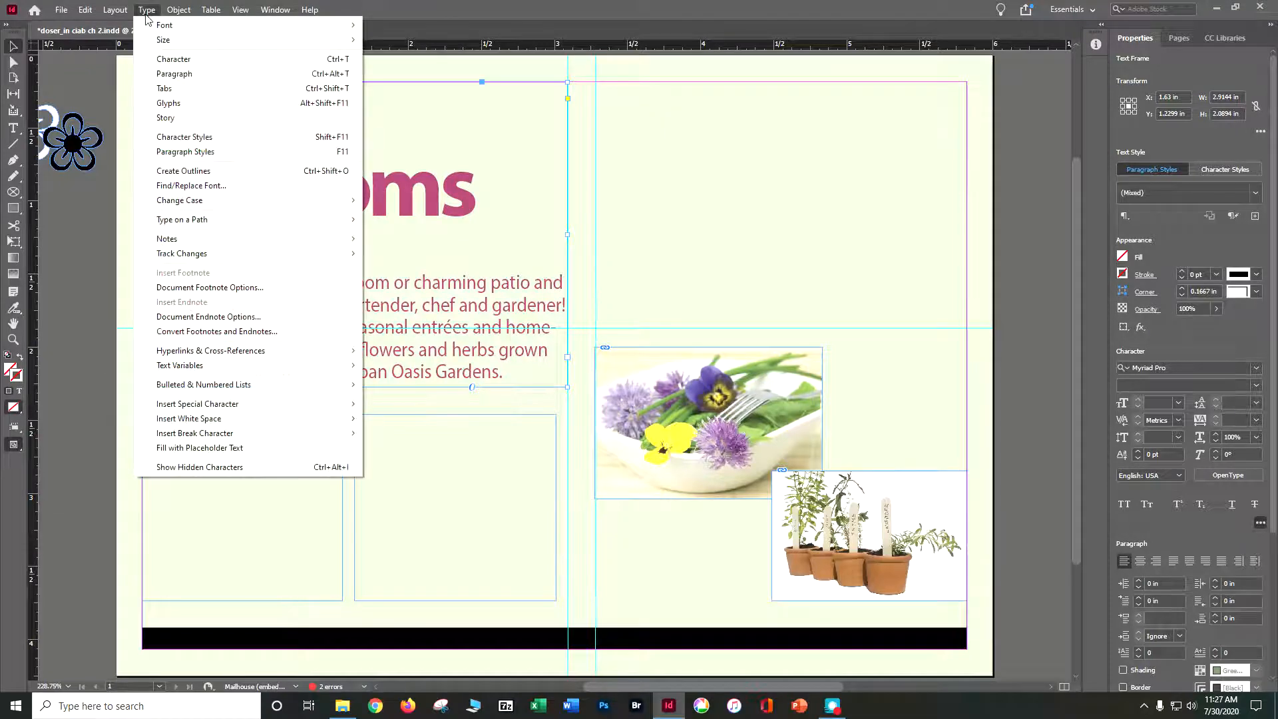
{"action": "left_click", "coordinate": [203, 468]}
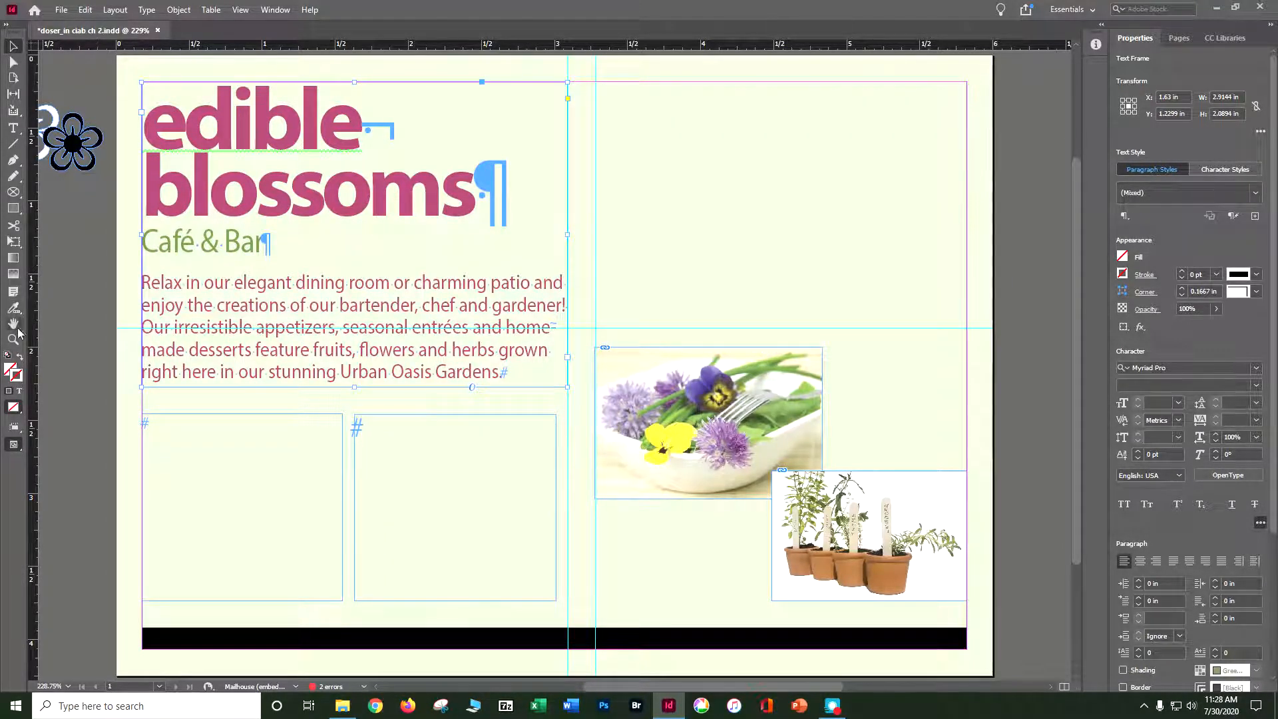
Replace the word "Café" with "Bistro" in the green tagline below the "edible blossoms" heading.
{"action": "left_click", "coordinate": [12, 128]}
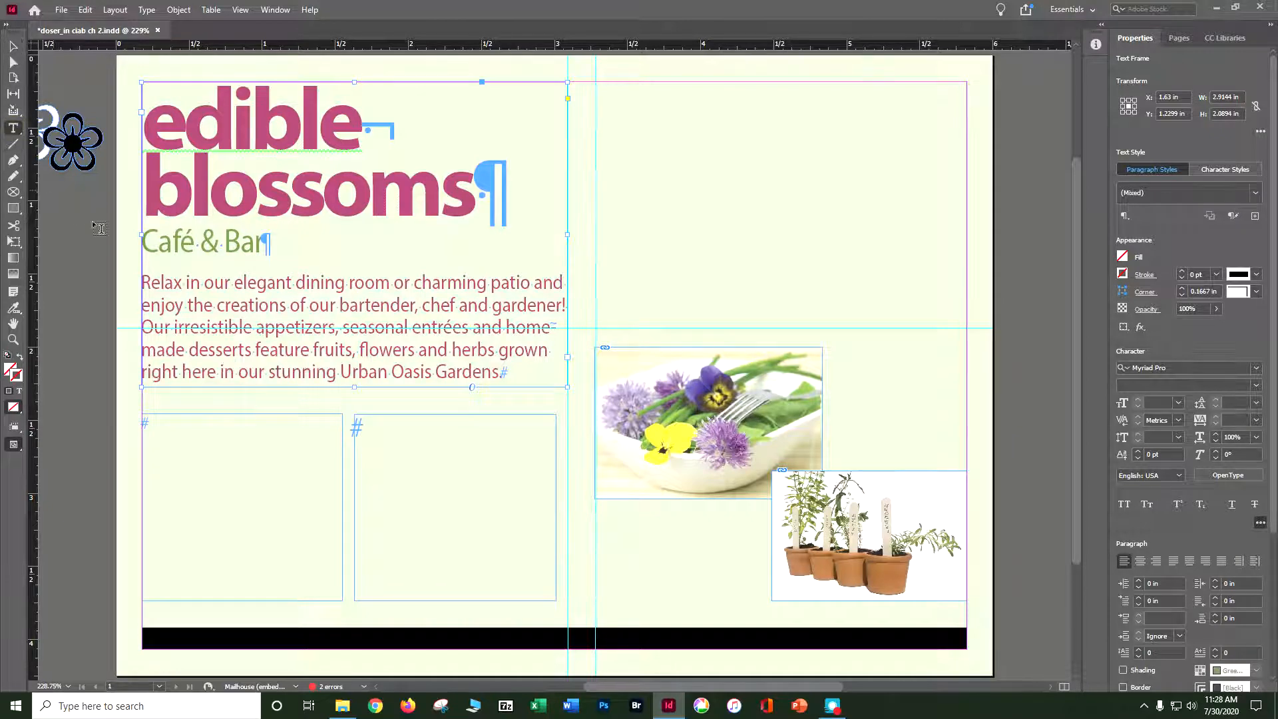
{"action": "left_click", "coordinate": [188, 245]}
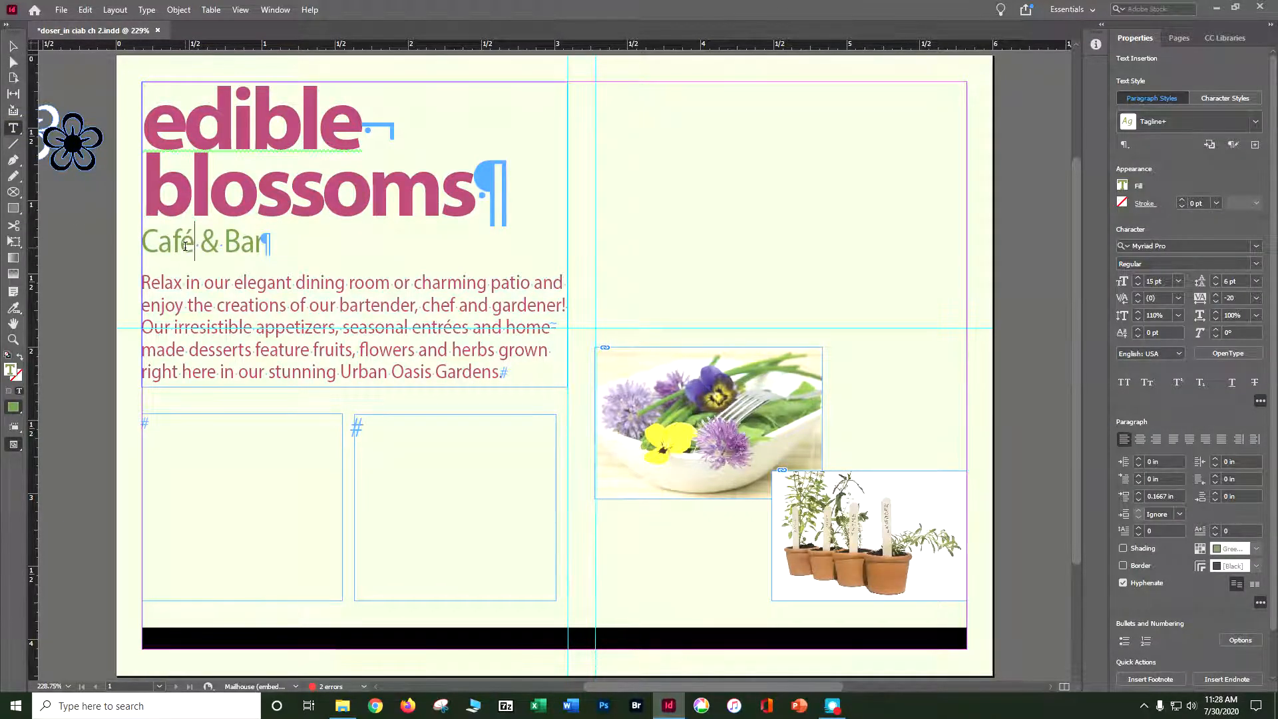
{"action": "key", "text": "BackSpace"}
{"action": "key", "text": "BackSpace"}
{"action": "key", "text": "BackSpace"}
{"action": "key", "text": "BackSpace"}
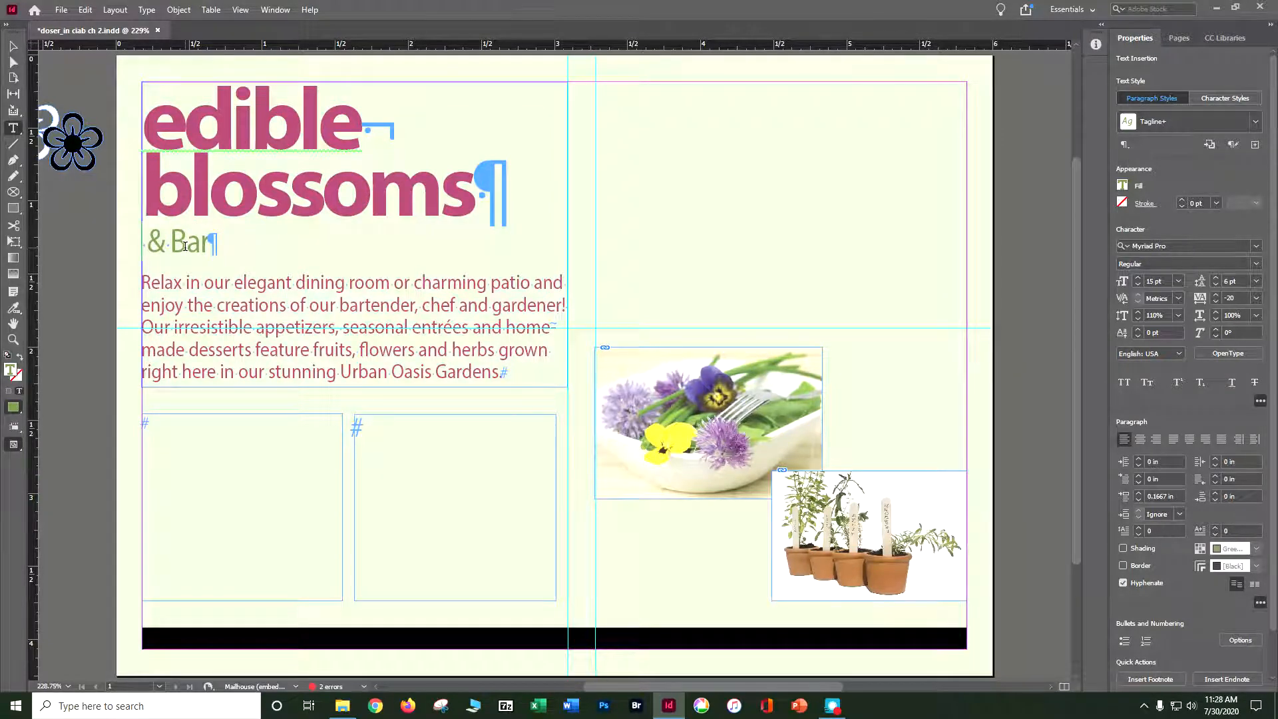
{"action": "type", "text": "Bsi"}
{"action": "key", "text": "BackSpace"}
{"action": "key", "text": "BackSpace"}
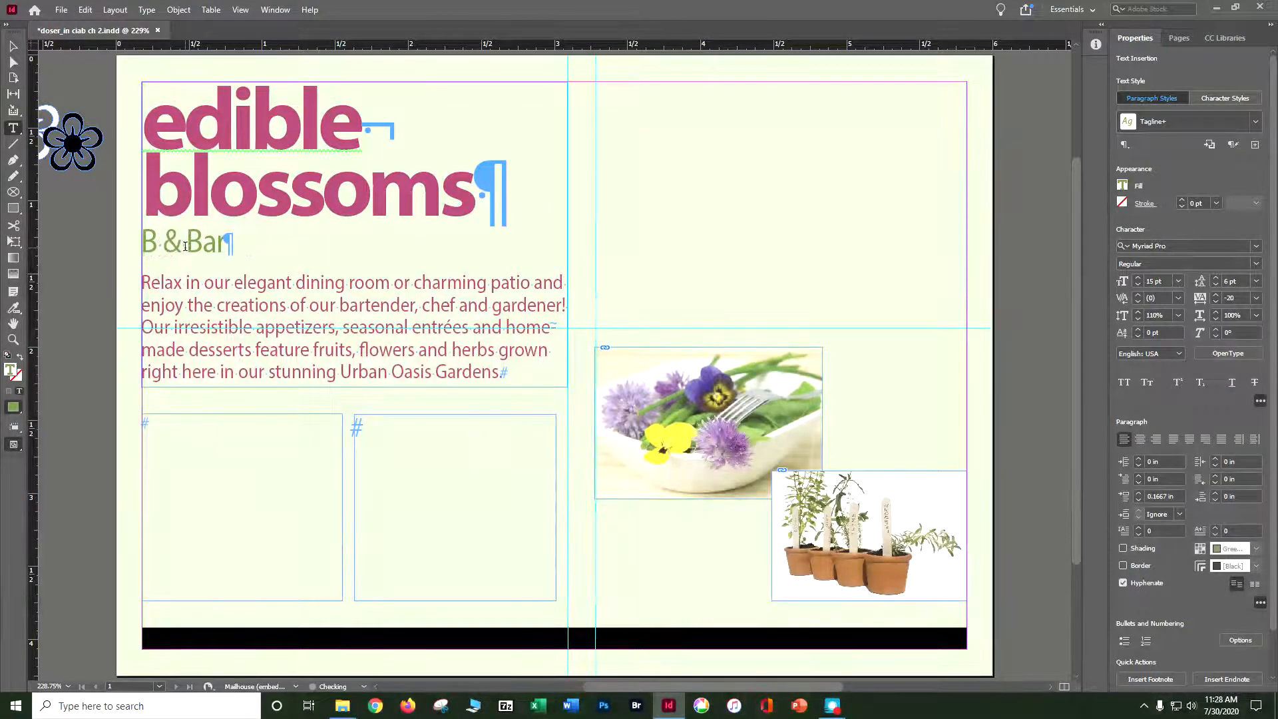
{"action": "type", "text": "istro"}
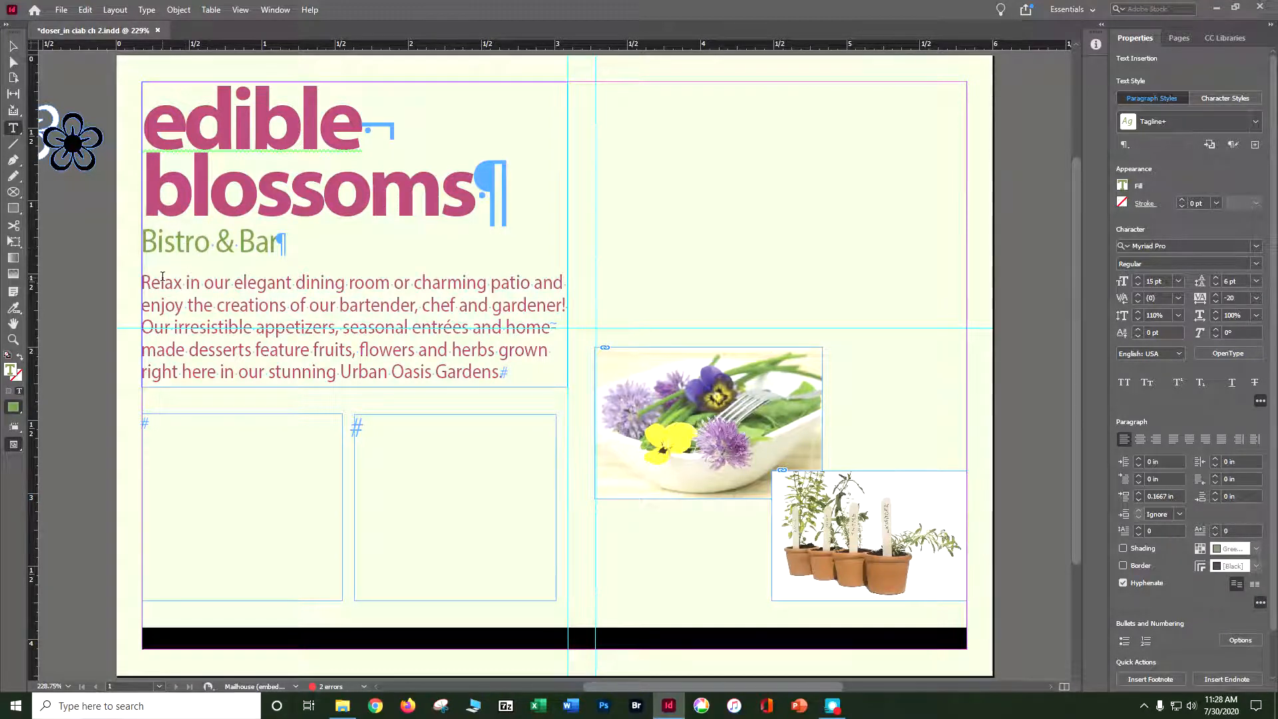
Set the font style of the whole "Bistro & Bar" tagline to Bold and save the document.
{"action": "double_click", "coordinate": [168, 243]}
{"action": "triple_click", "coordinate": [168, 242]}
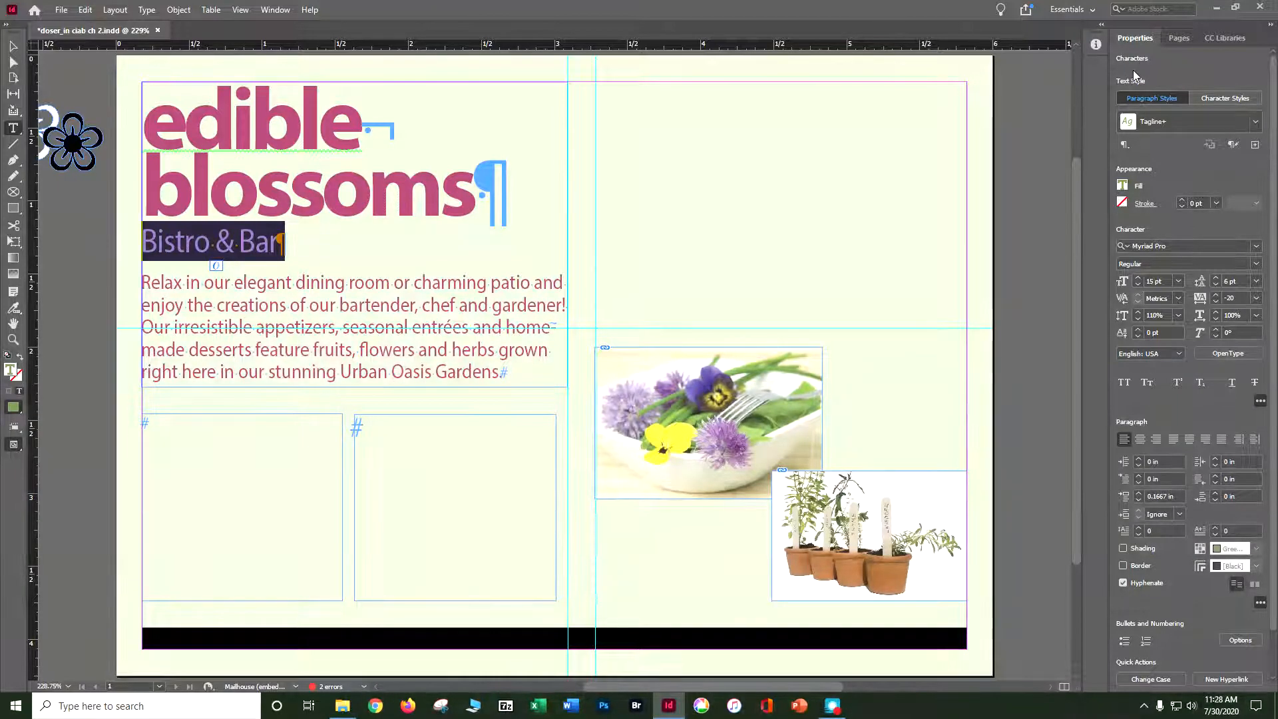
{"action": "left_click", "coordinate": [1261, 400]}
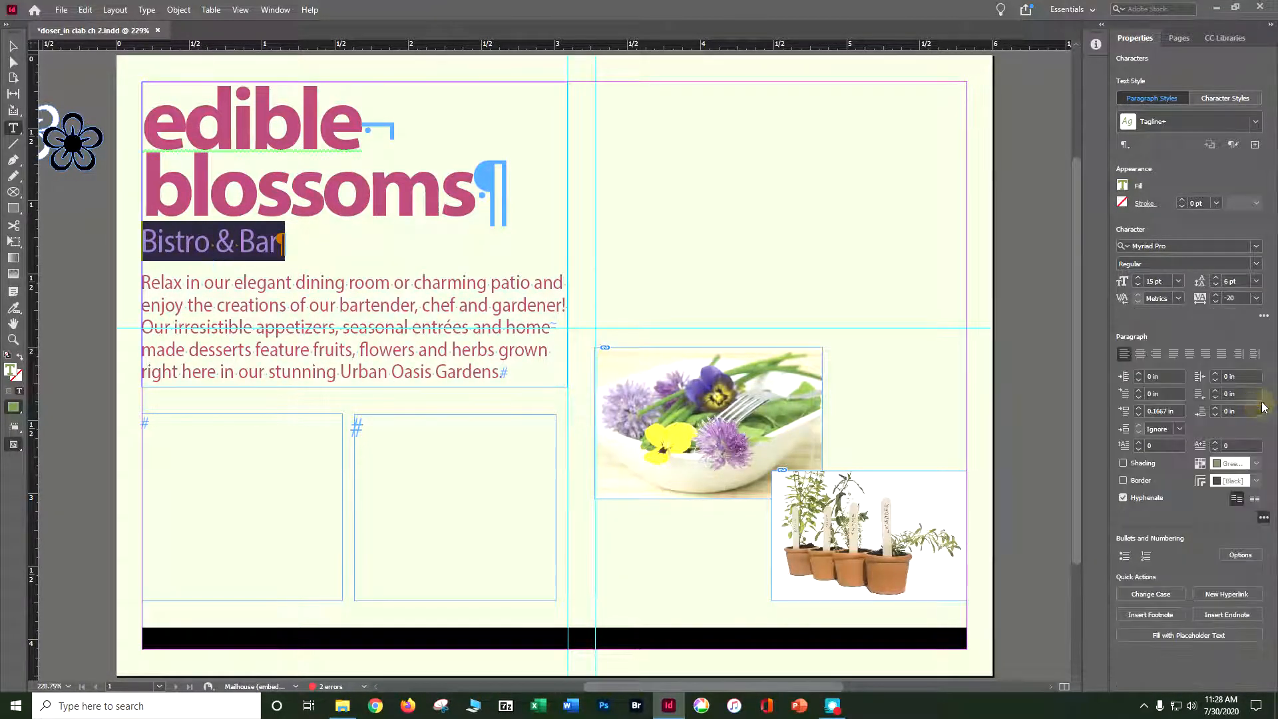
{"action": "left_click", "coordinate": [1264, 316]}
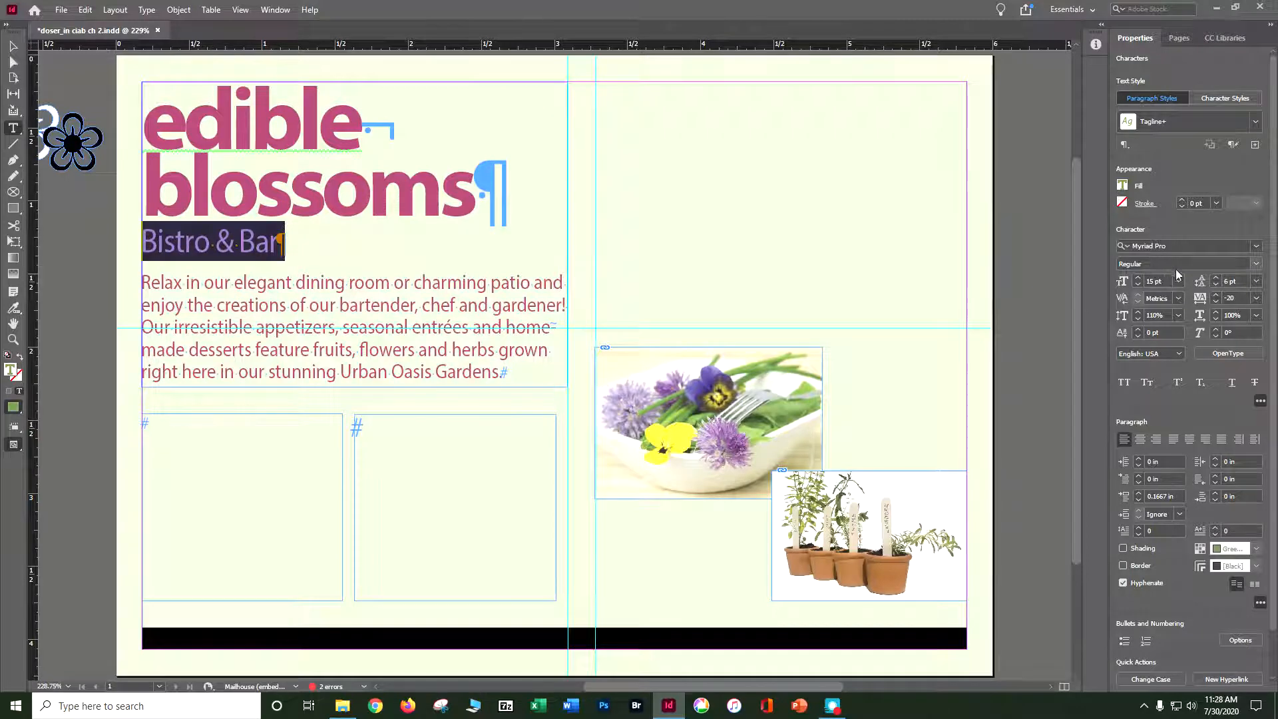
{"action": "left_click", "coordinate": [1256, 265]}
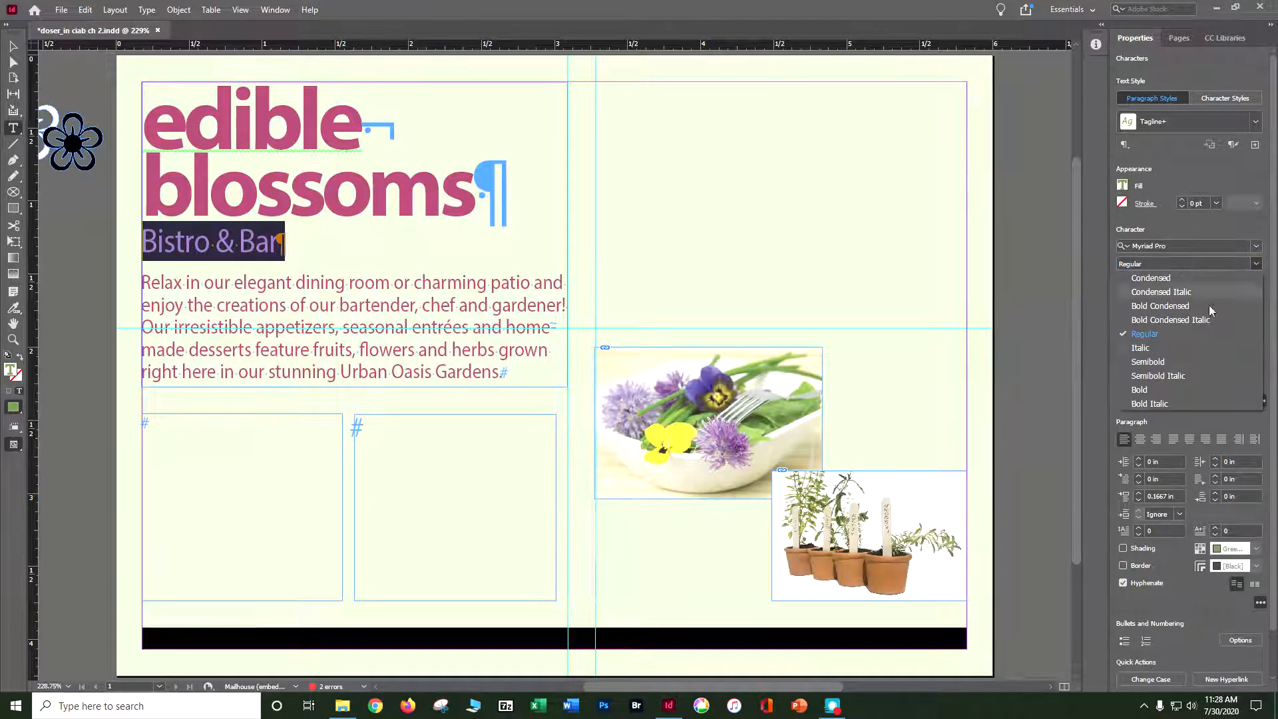
{"action": "left_click", "coordinate": [1164, 390]}
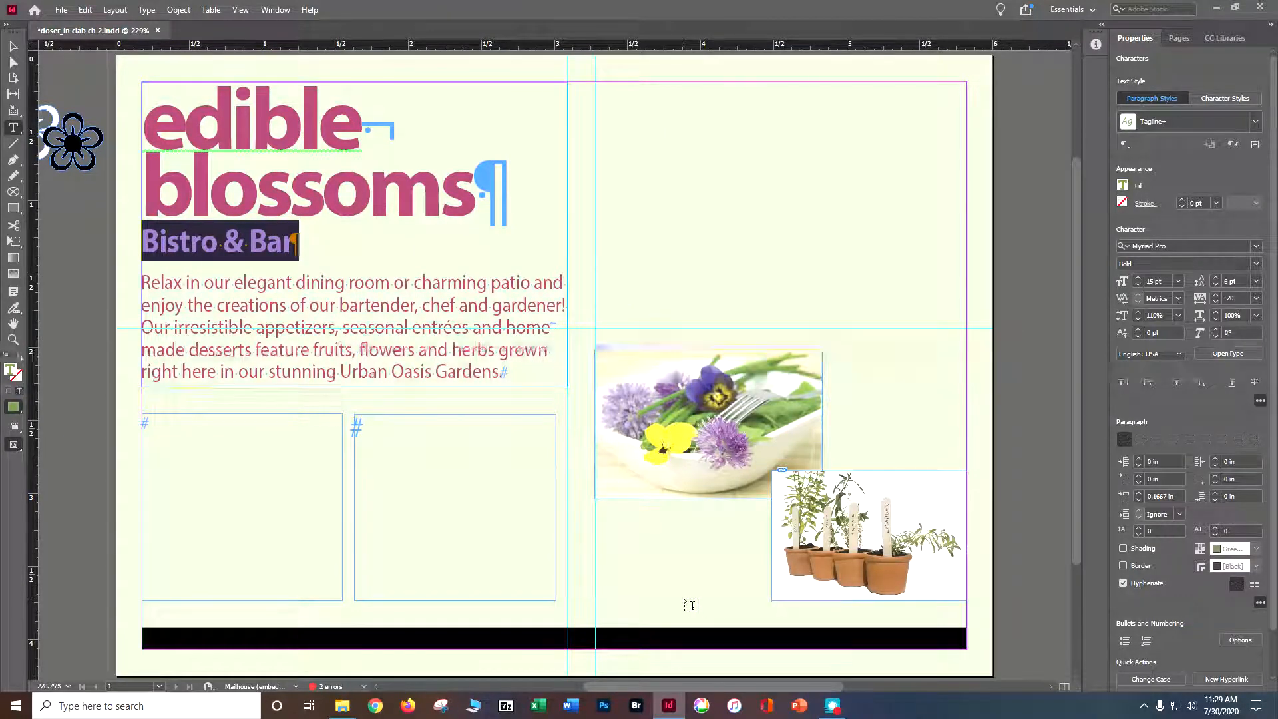
{"action": "key", "text": "ctrl+s"}
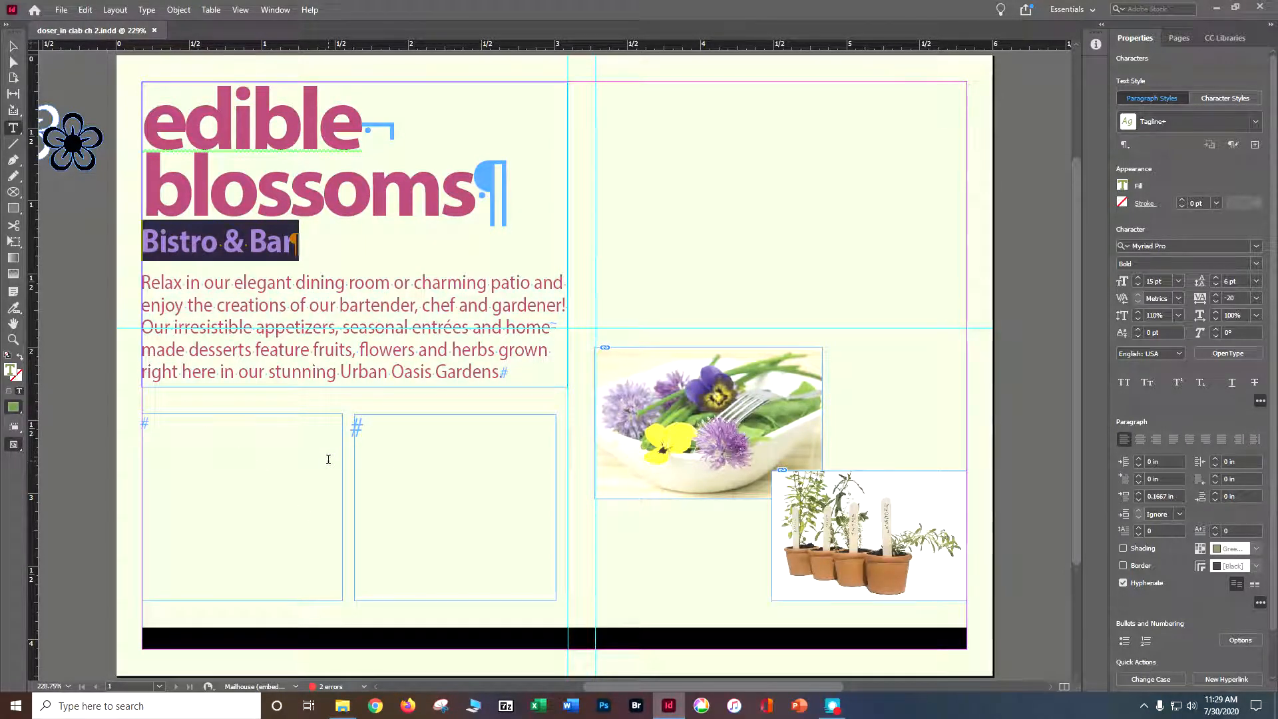
Deselect everything and place Bistro.docx in the first of the two empty text frames below the intro paragraph.
{"action": "left_click", "coordinate": [13, 45]}
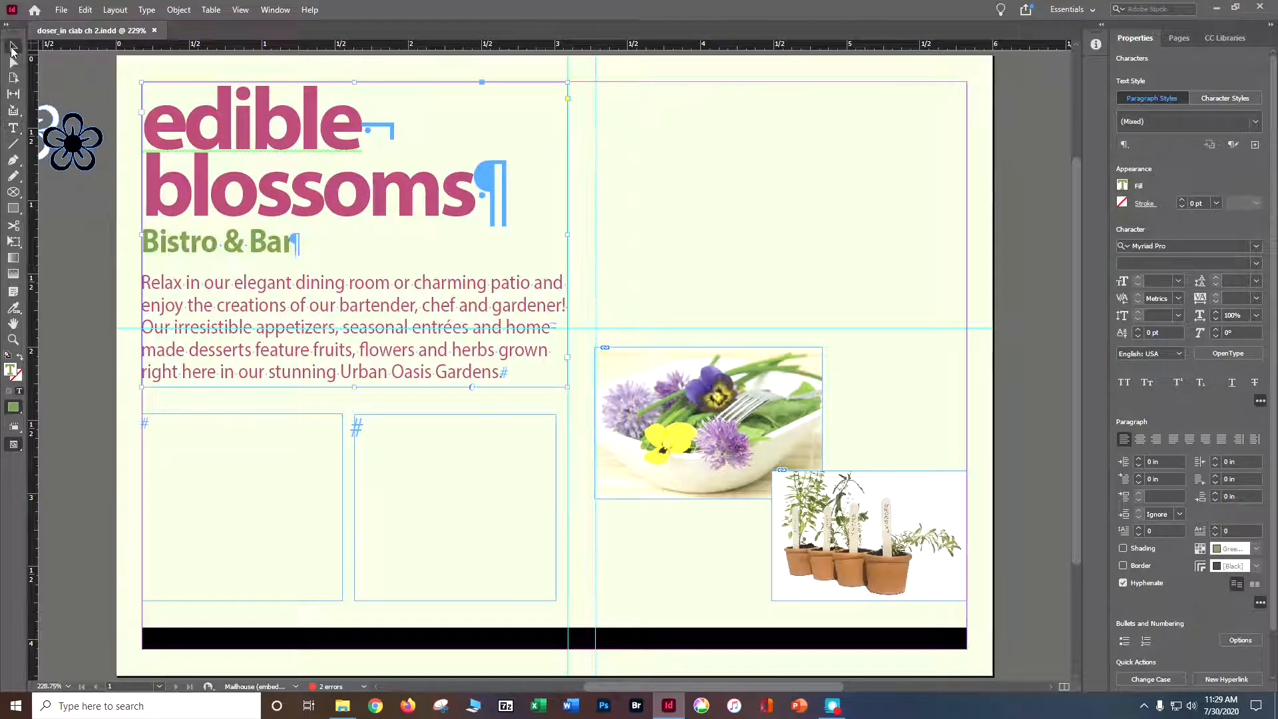
{"action": "left_click", "coordinate": [83, 248]}
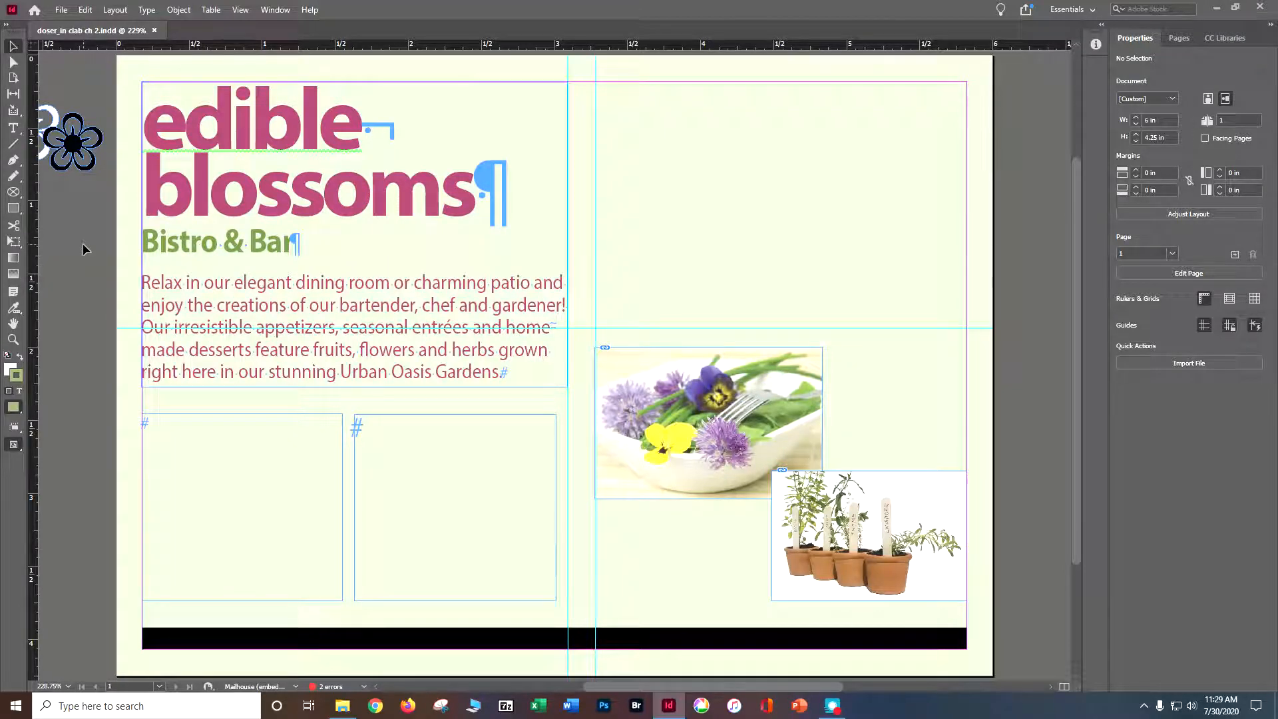
{"action": "left_click", "coordinate": [61, 10]}
{"action": "mouse_move", "coordinate": [77, 11]}
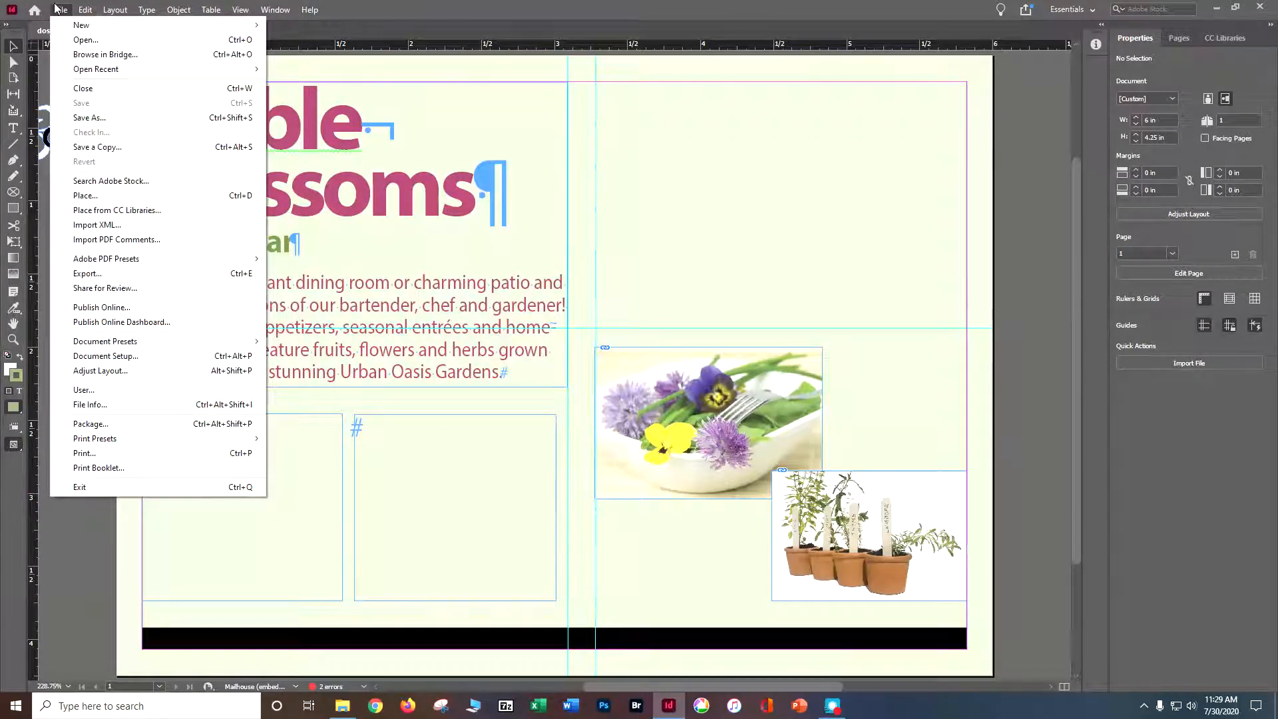
{"action": "left_click", "coordinate": [85, 195]}
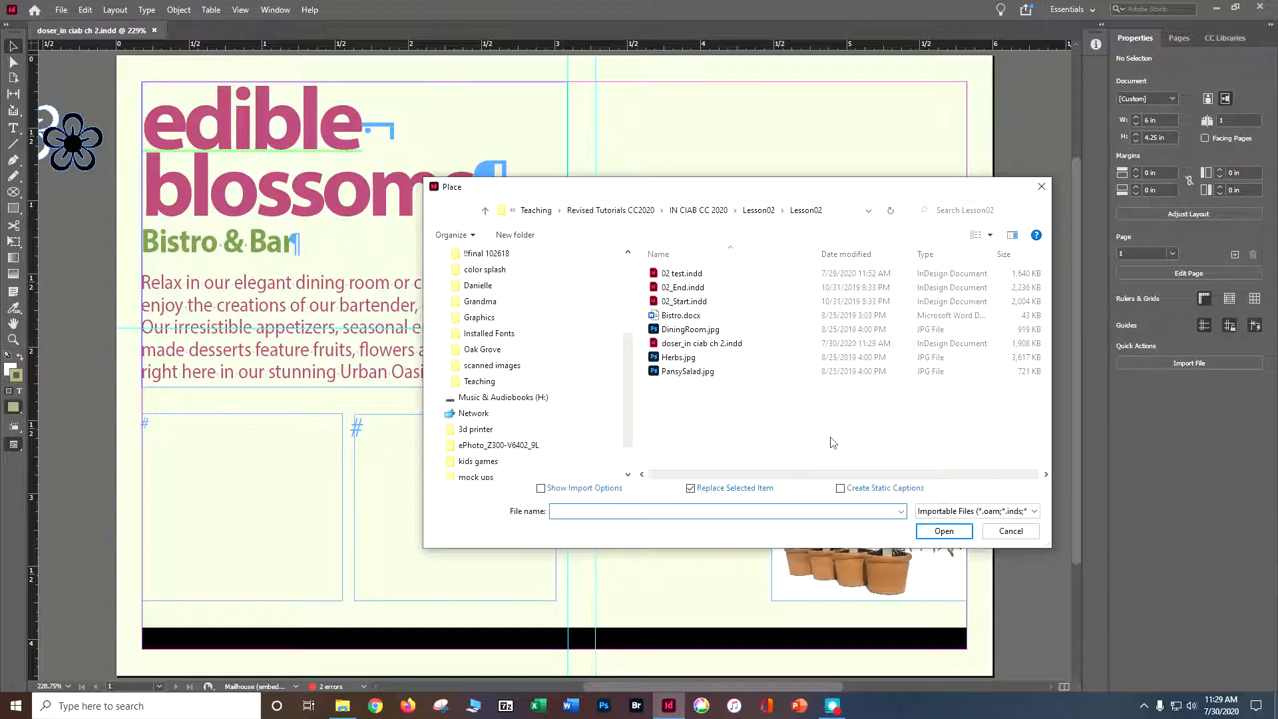
{"action": "left_click", "coordinate": [709, 320]}
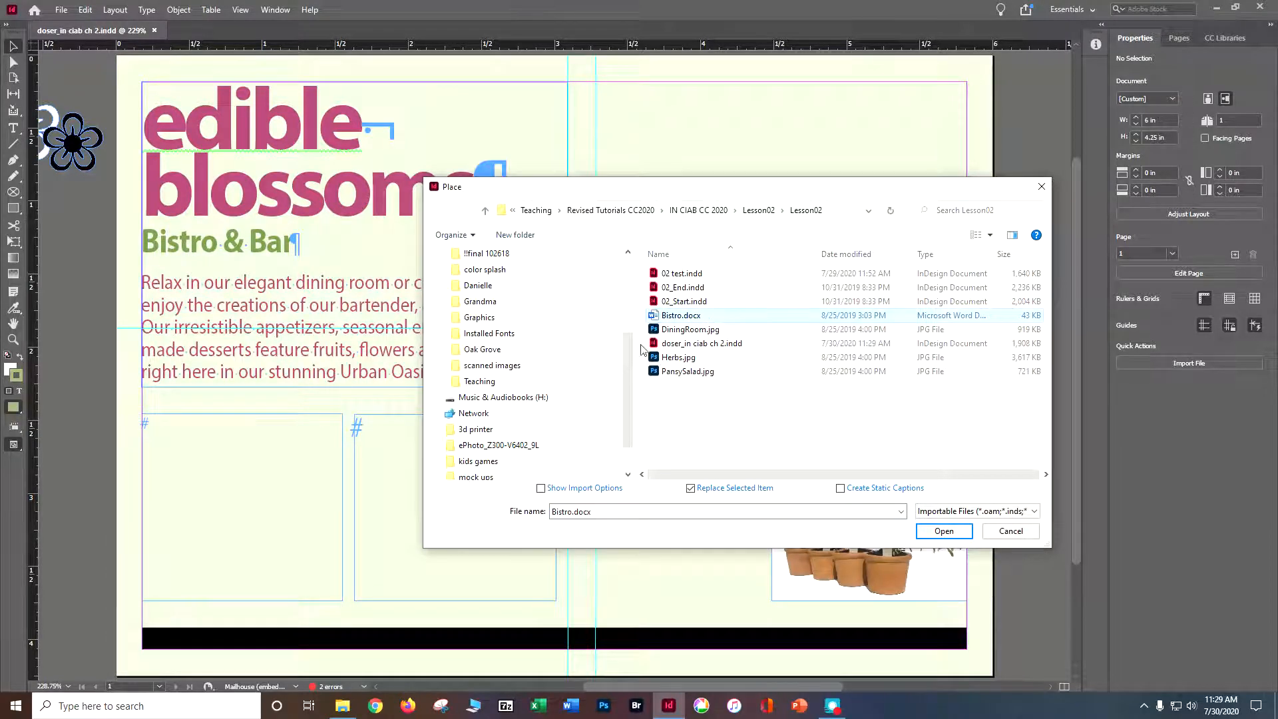
{"action": "double_click", "coordinate": [672, 323]}
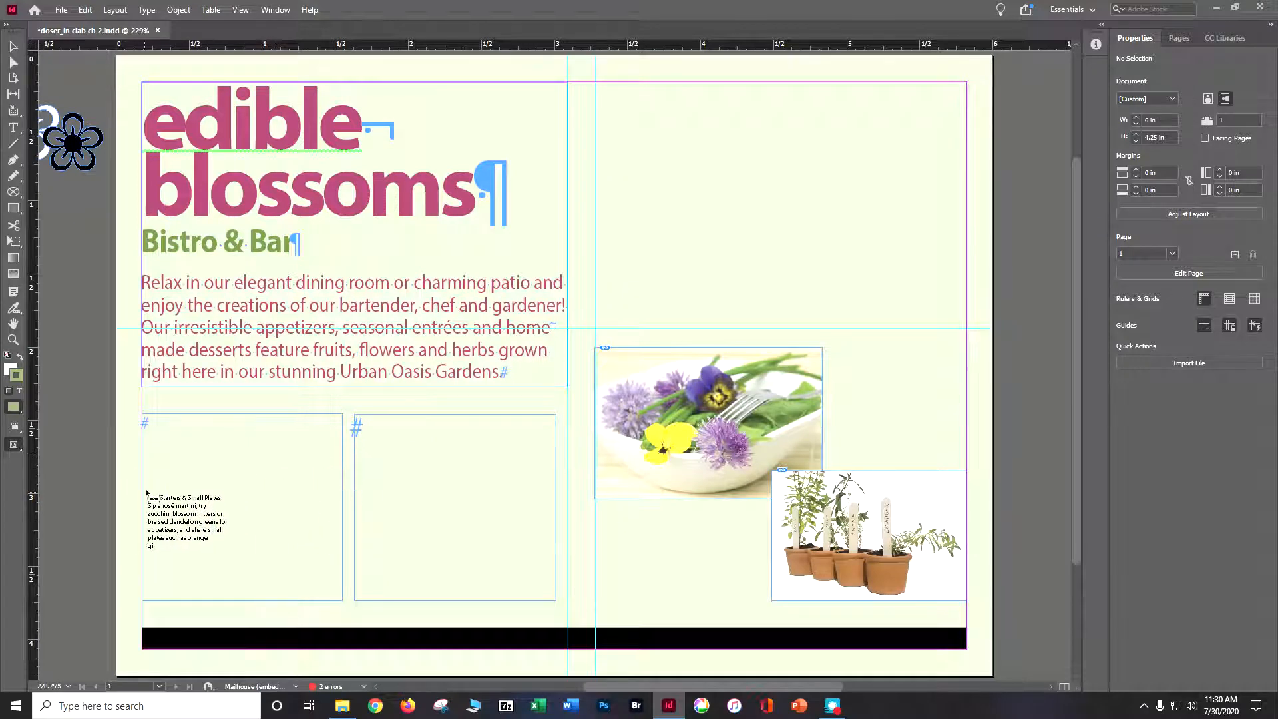
{"action": "left_click", "coordinate": [166, 450]}
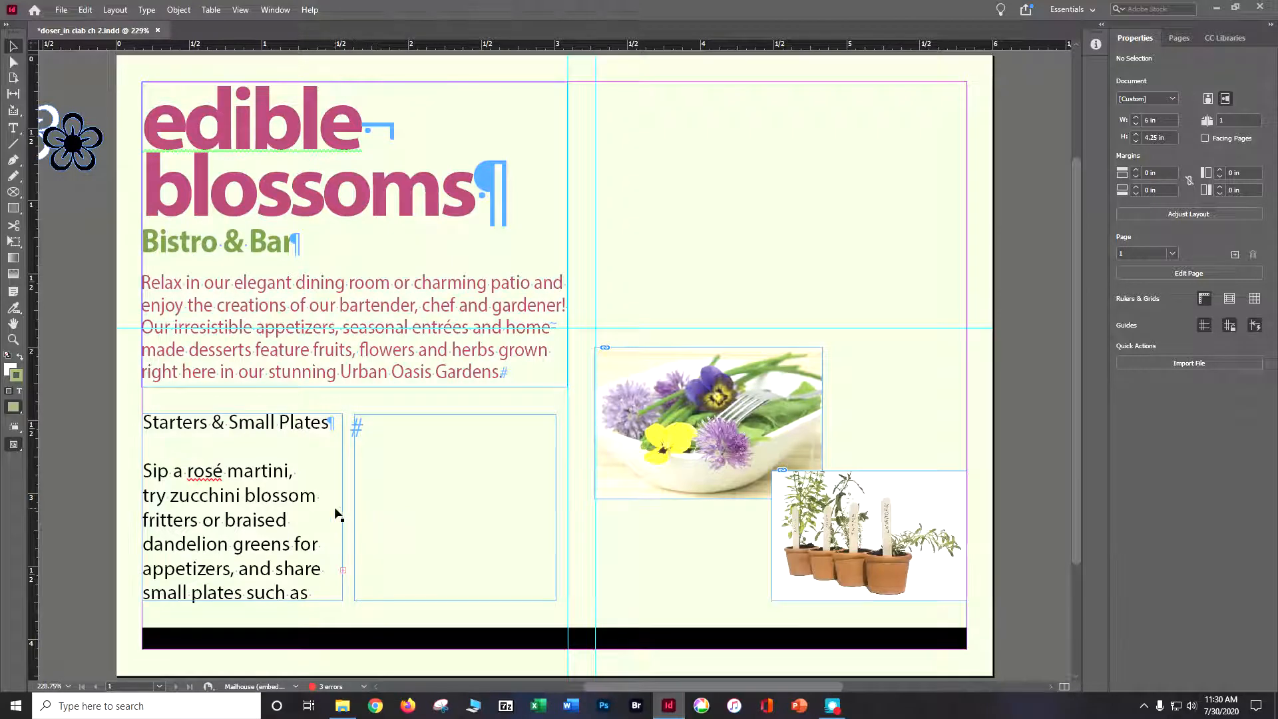
Thread the overset text from the first menu frame into the empty frame beside it and save the document.
{"action": "left_click", "coordinate": [344, 574]}
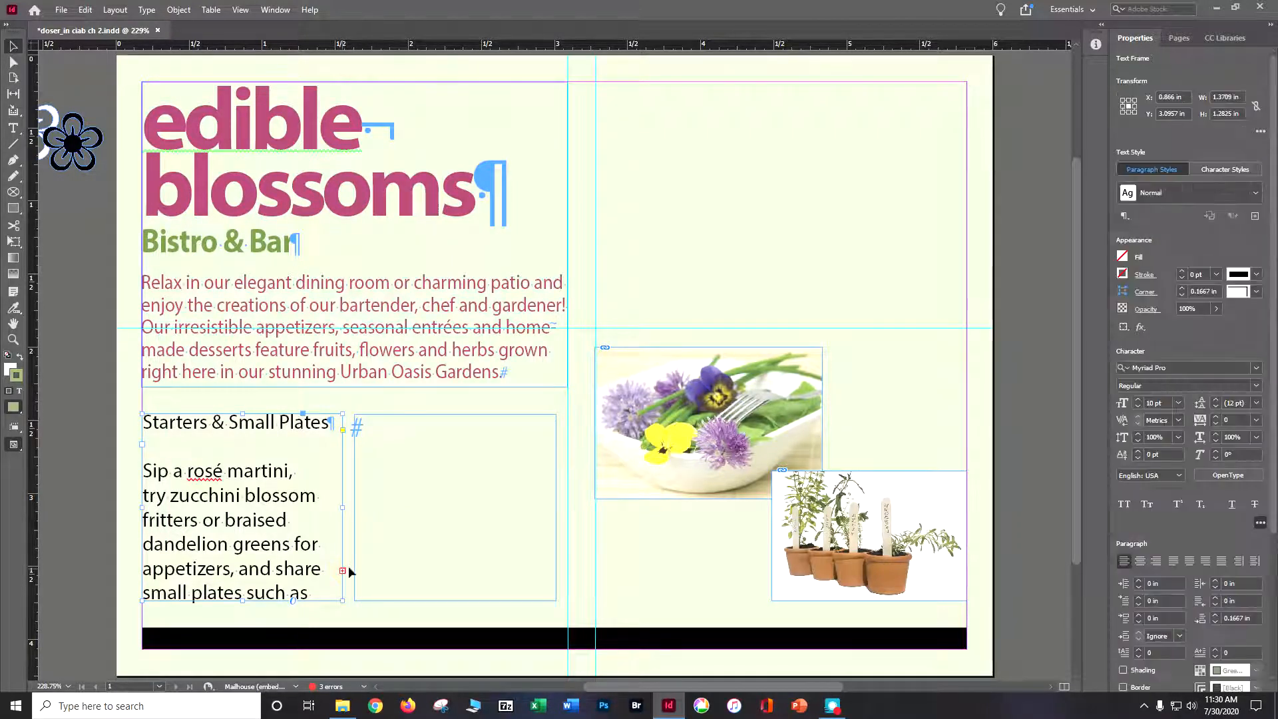
{"action": "left_click", "coordinate": [394, 493]}
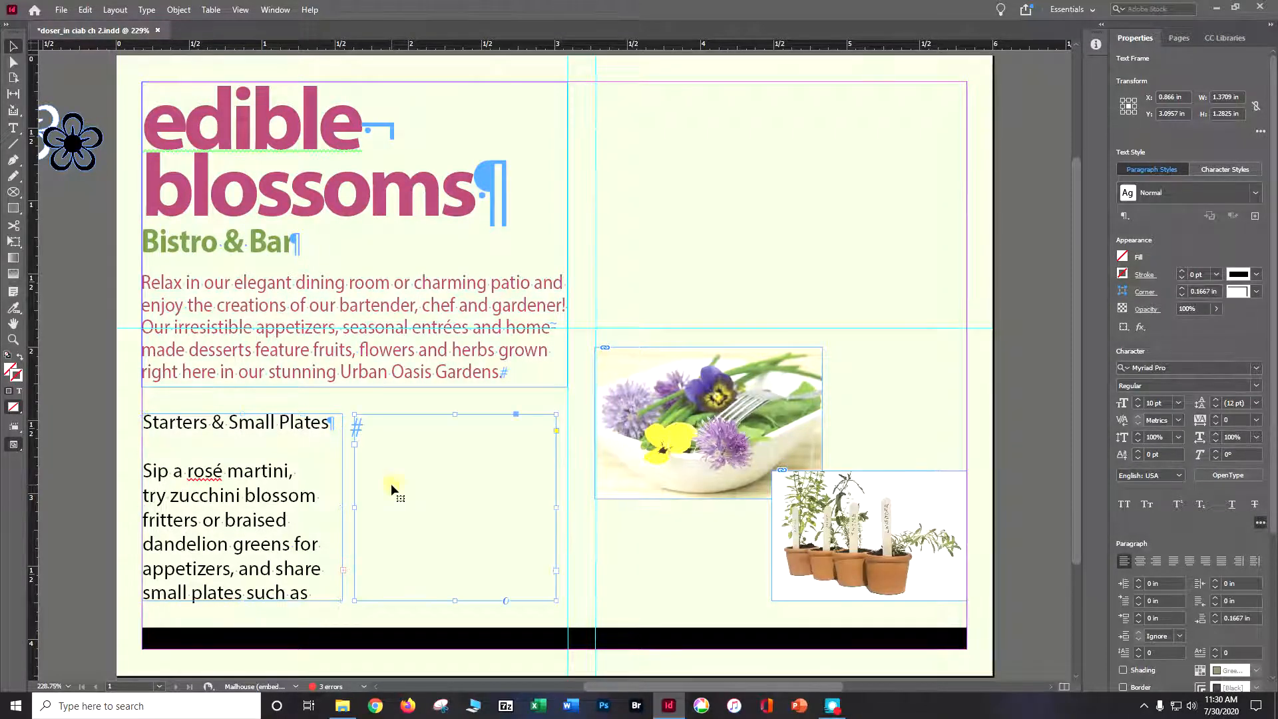
{"action": "left_click", "coordinate": [343, 571]}
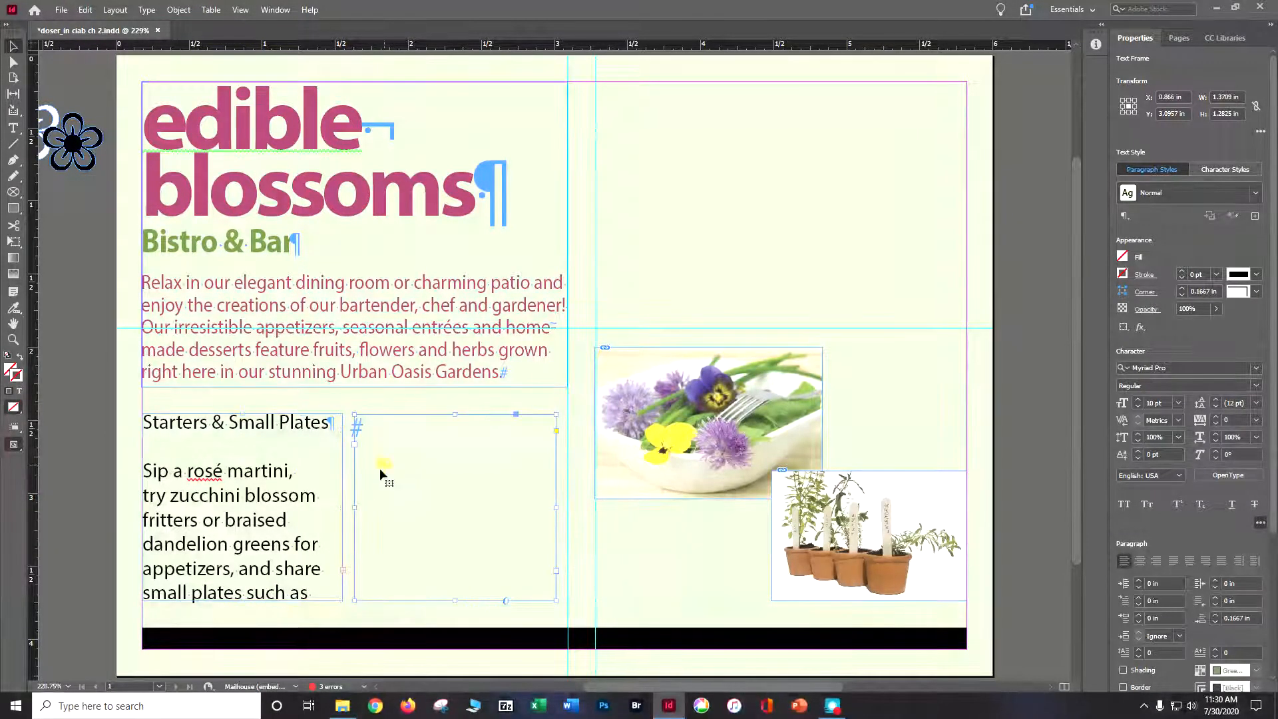
{"action": "left_click", "coordinate": [380, 470]}
{"action": "left_click", "coordinate": [343, 570]}
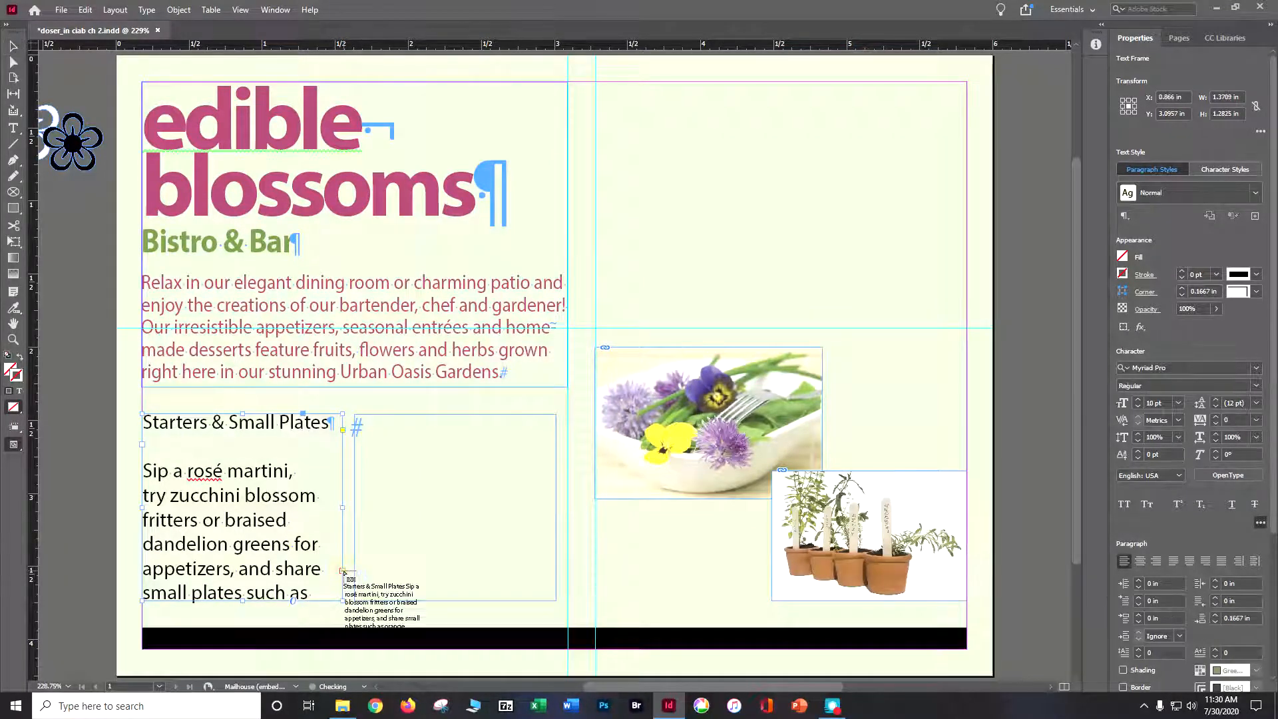
{"action": "left_click", "coordinate": [387, 460]}
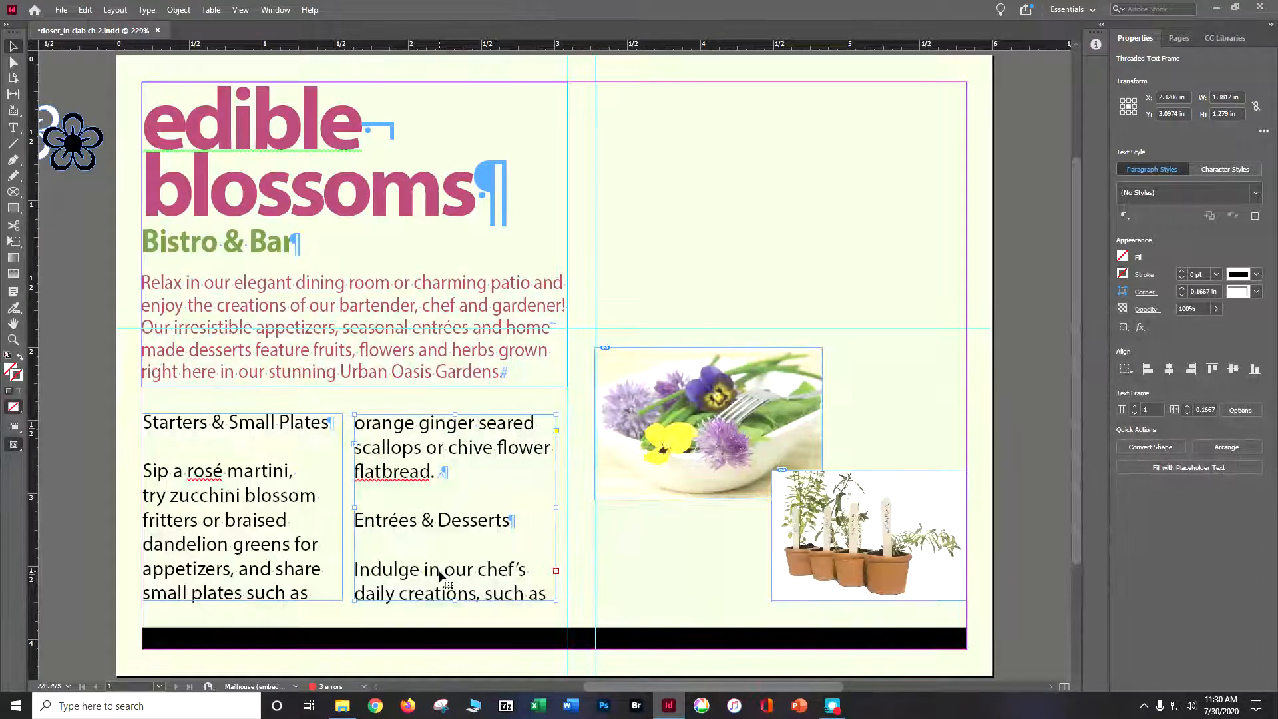
{"action": "key", "text": "ctrl+s"}
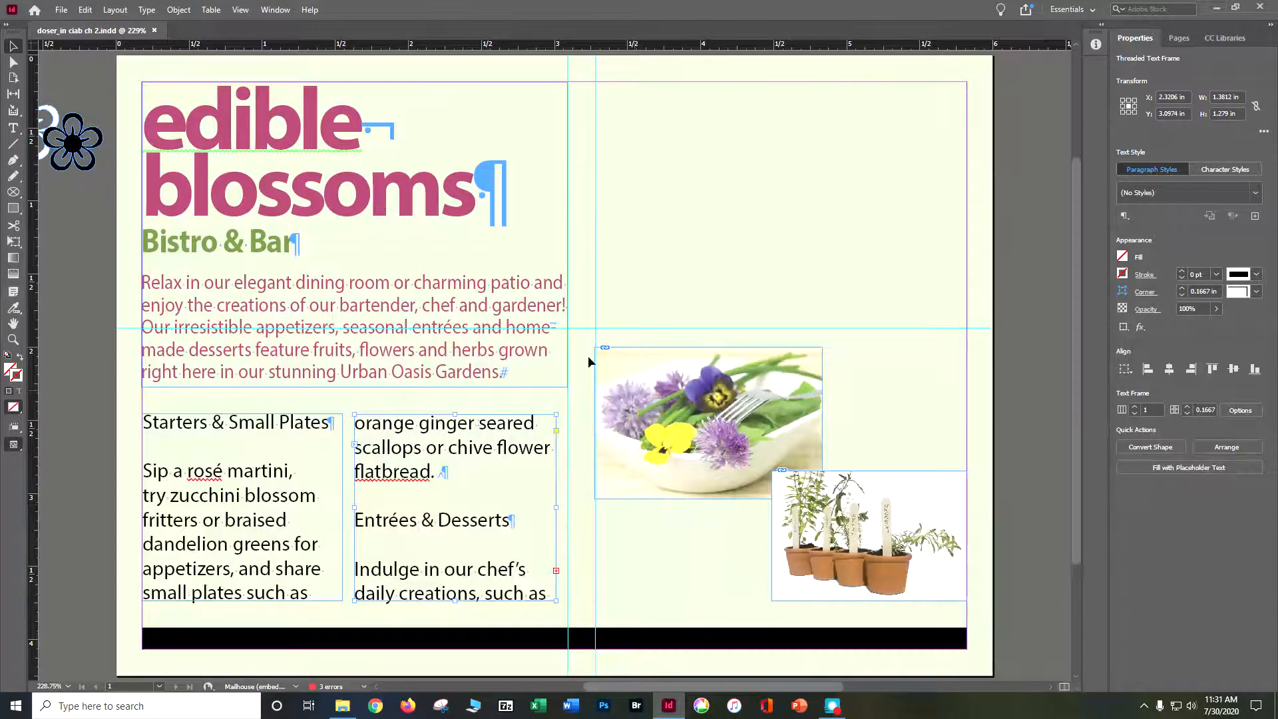
Select all the text of the threaded menu story and apply the Body Copy paragraph style to it.
{"action": "left_click", "coordinate": [12, 133]}
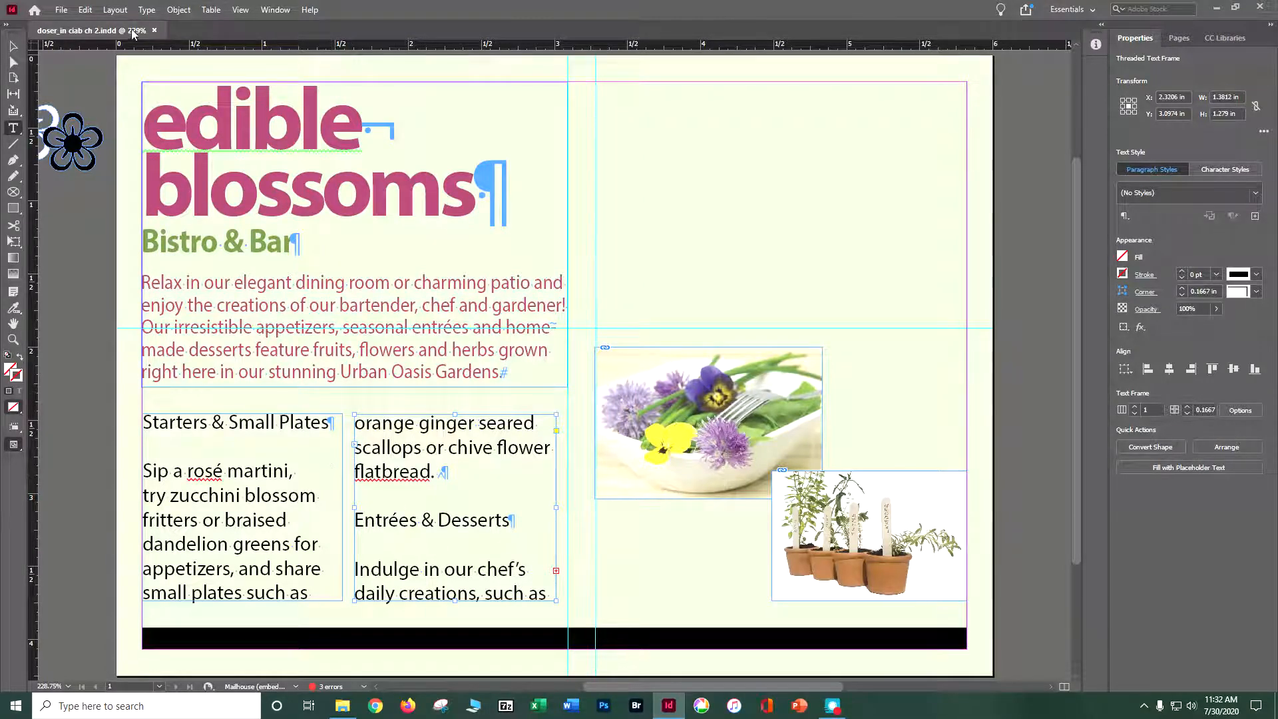
{"action": "left_click", "coordinate": [85, 12]}
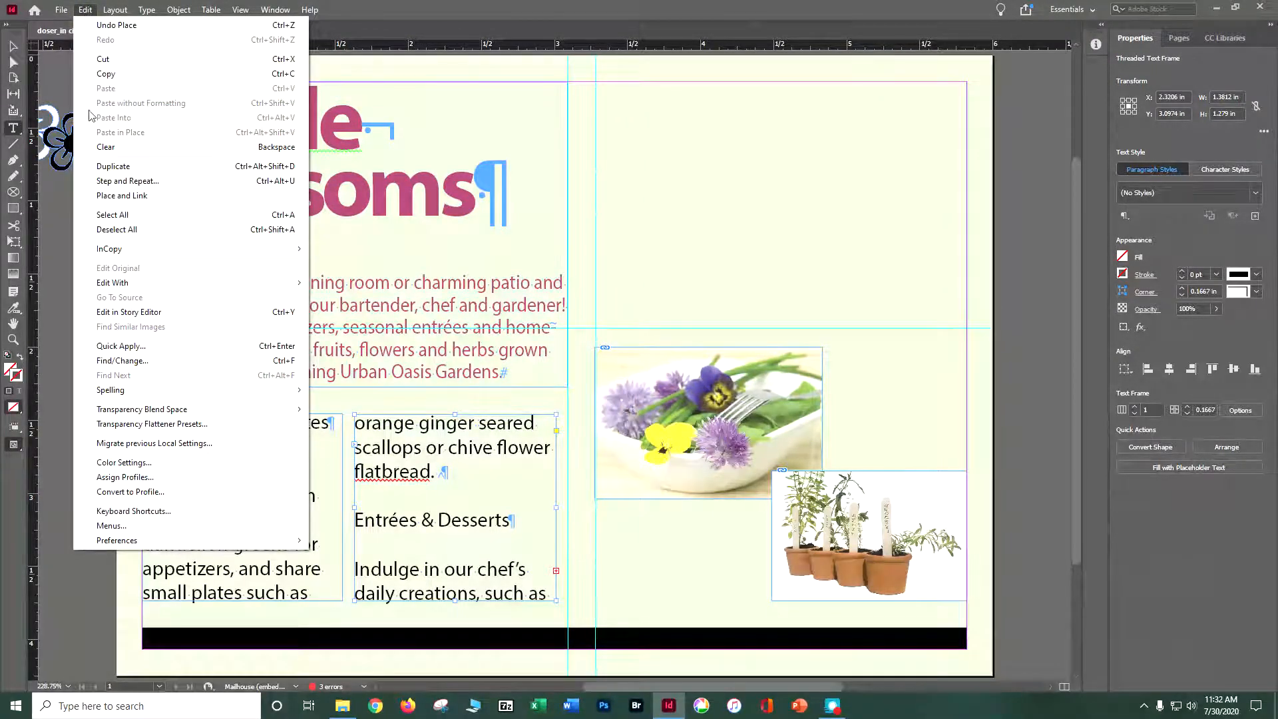
{"action": "left_click", "coordinate": [111, 216]}
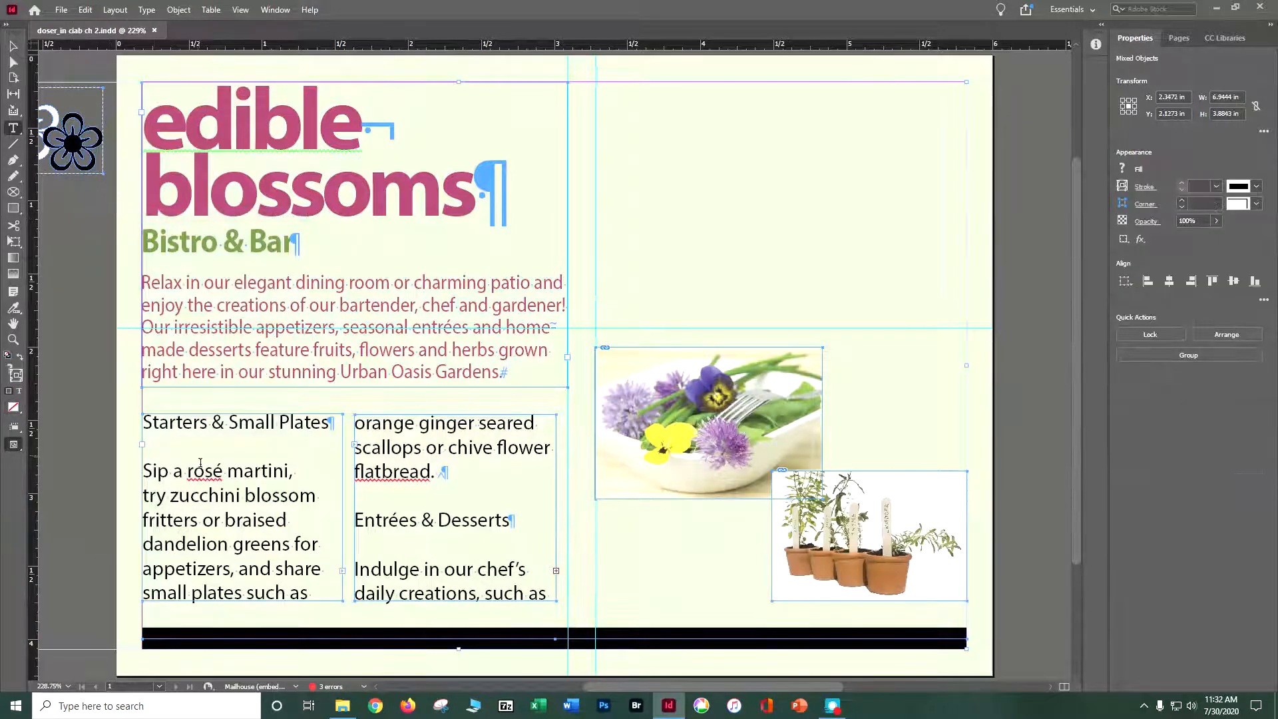
{"action": "left_click", "coordinate": [192, 423]}
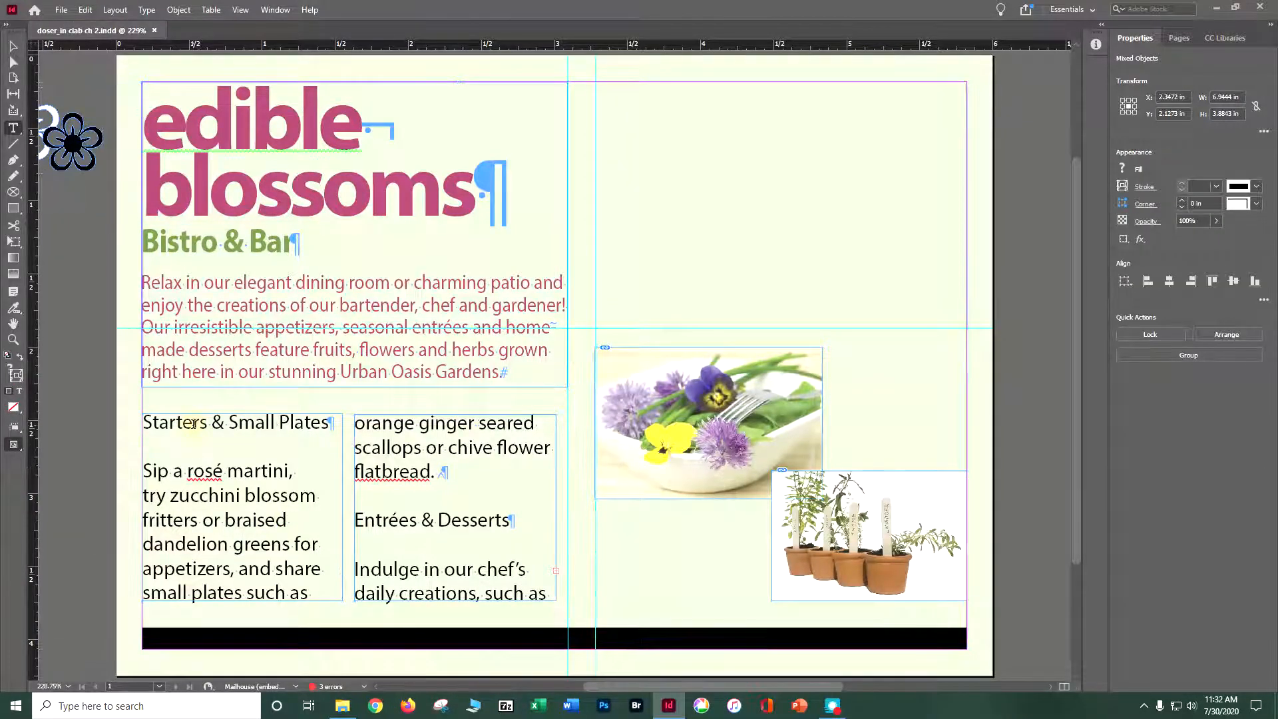
{"action": "left_click", "coordinate": [85, 10]}
{"action": "left_click", "coordinate": [120, 214]}
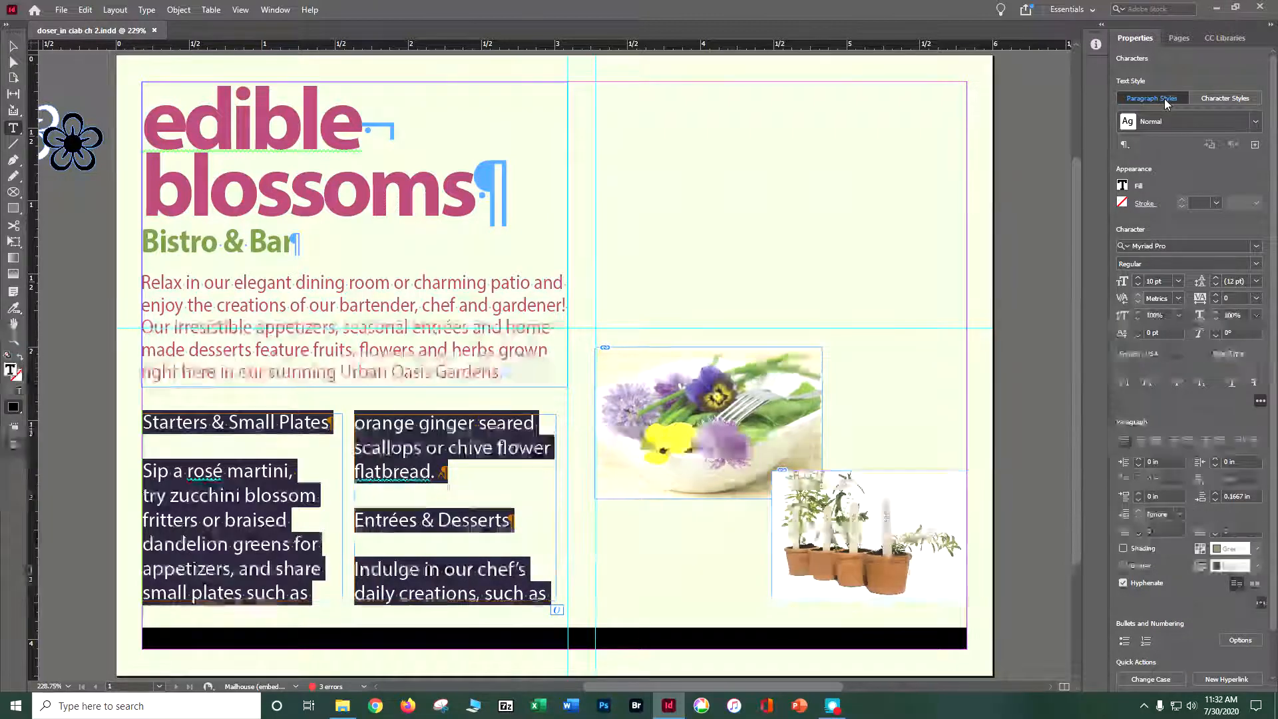
{"action": "left_click", "coordinate": [1257, 123]}
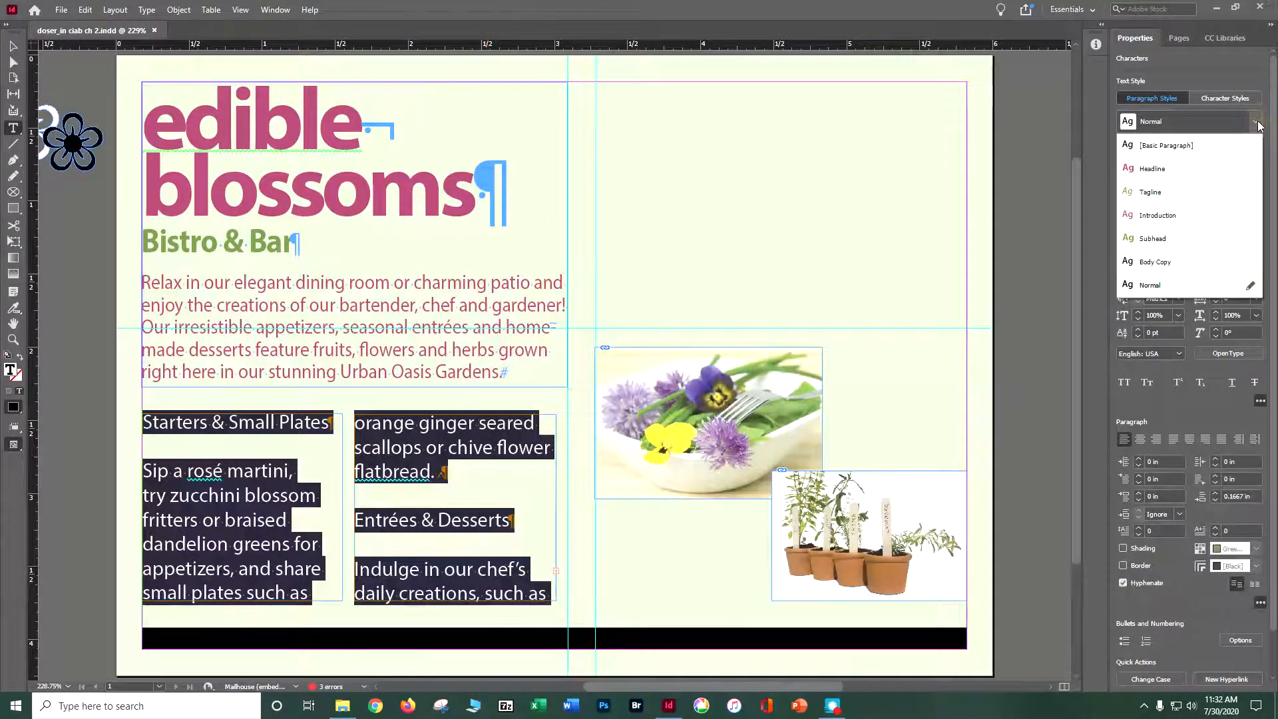
{"action": "left_click", "coordinate": [1206, 267]}
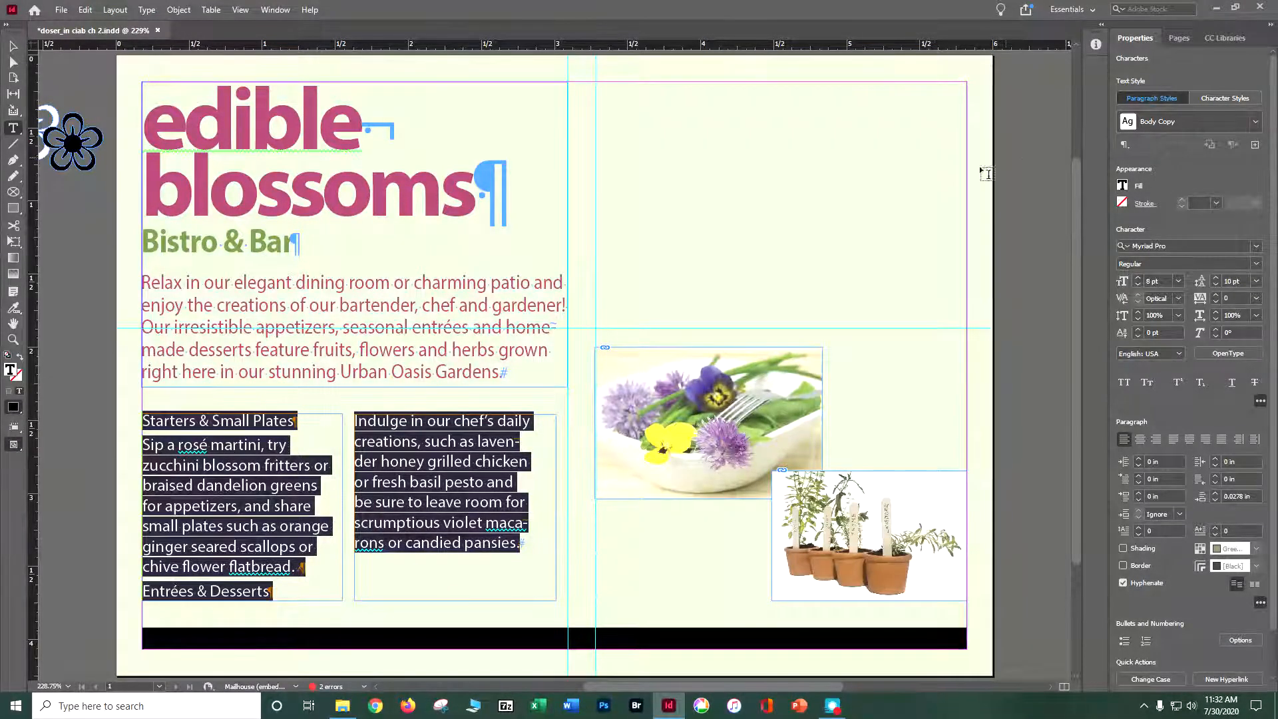
Apply the Subhead paragraph style to the "Starters & Small Plates" and "Entrées & Desserts" headings.
{"action": "left_click", "coordinate": [262, 427]}
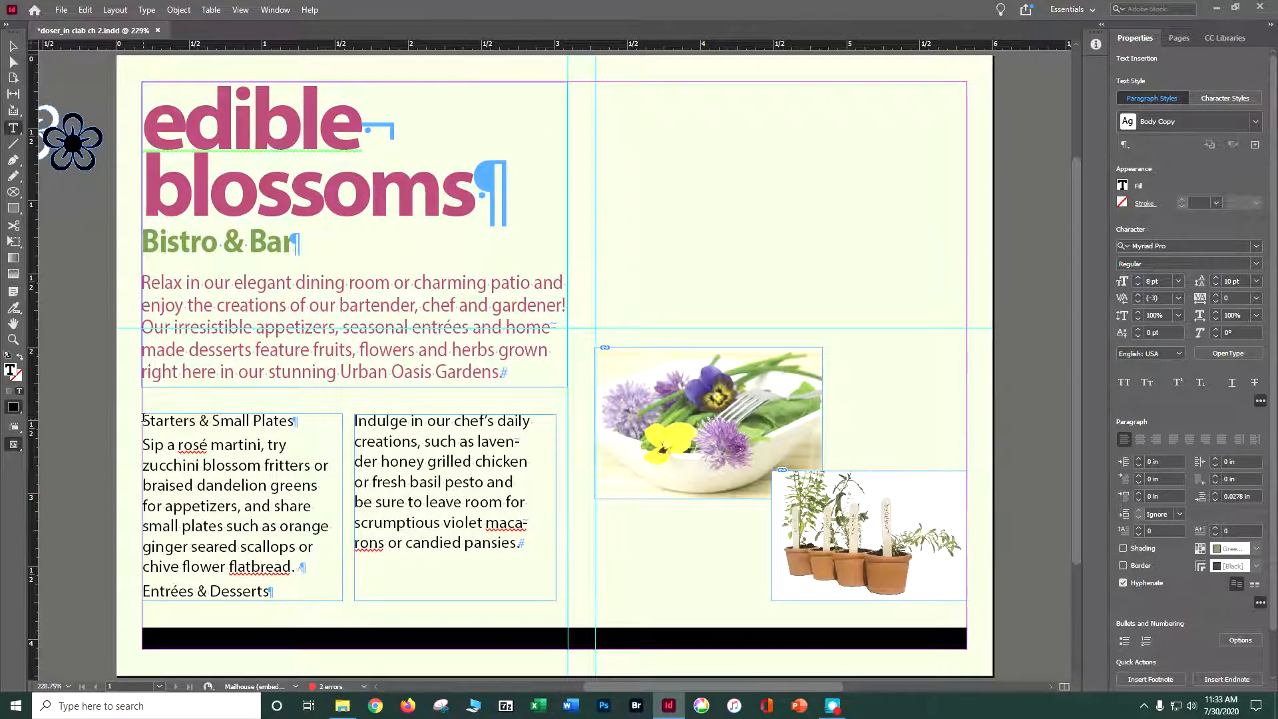
{"action": "left_click_drag", "start_coordinate": [142, 420], "coordinate": [301, 423]}
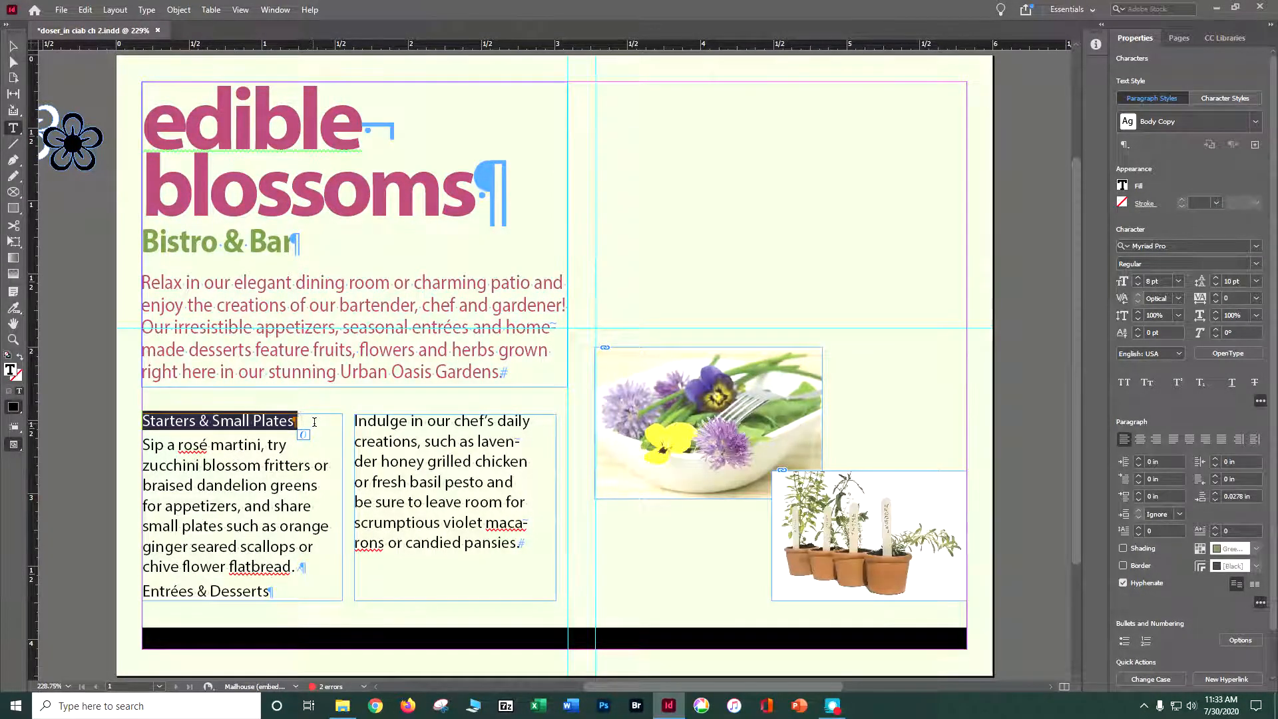
{"action": "left_click", "coordinate": [1255, 122]}
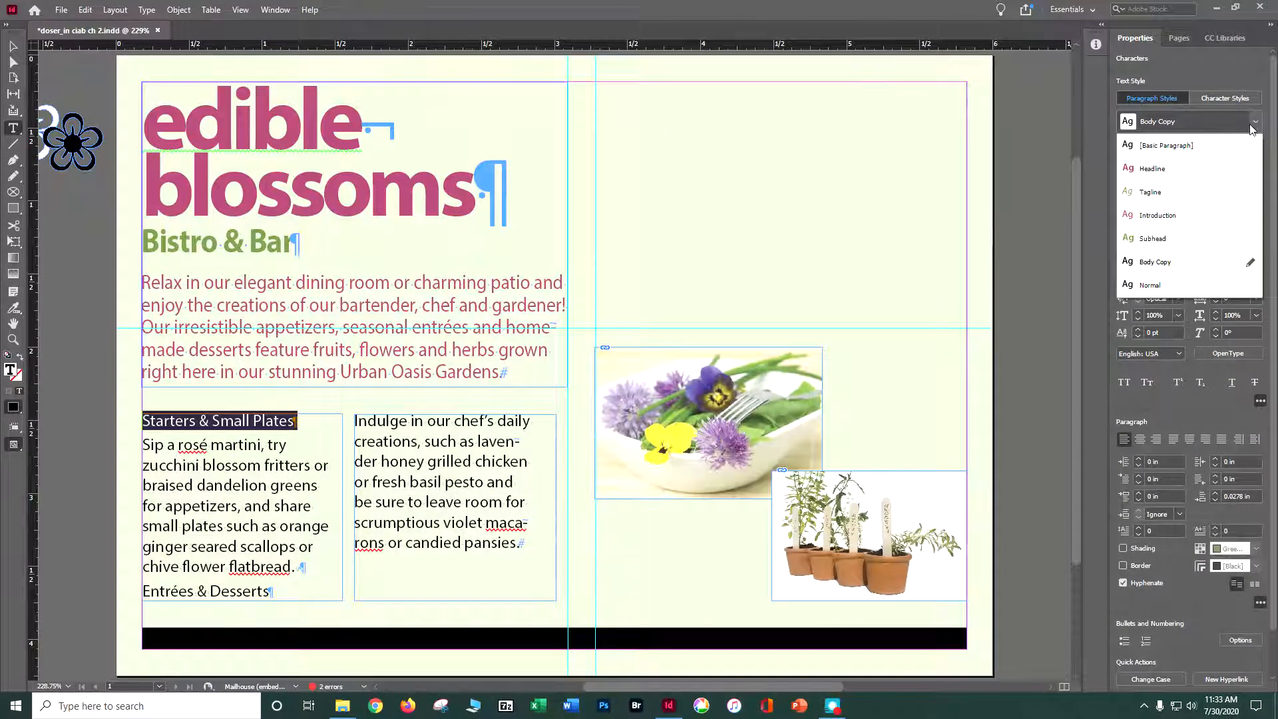
{"action": "left_click", "coordinate": [1173, 243]}
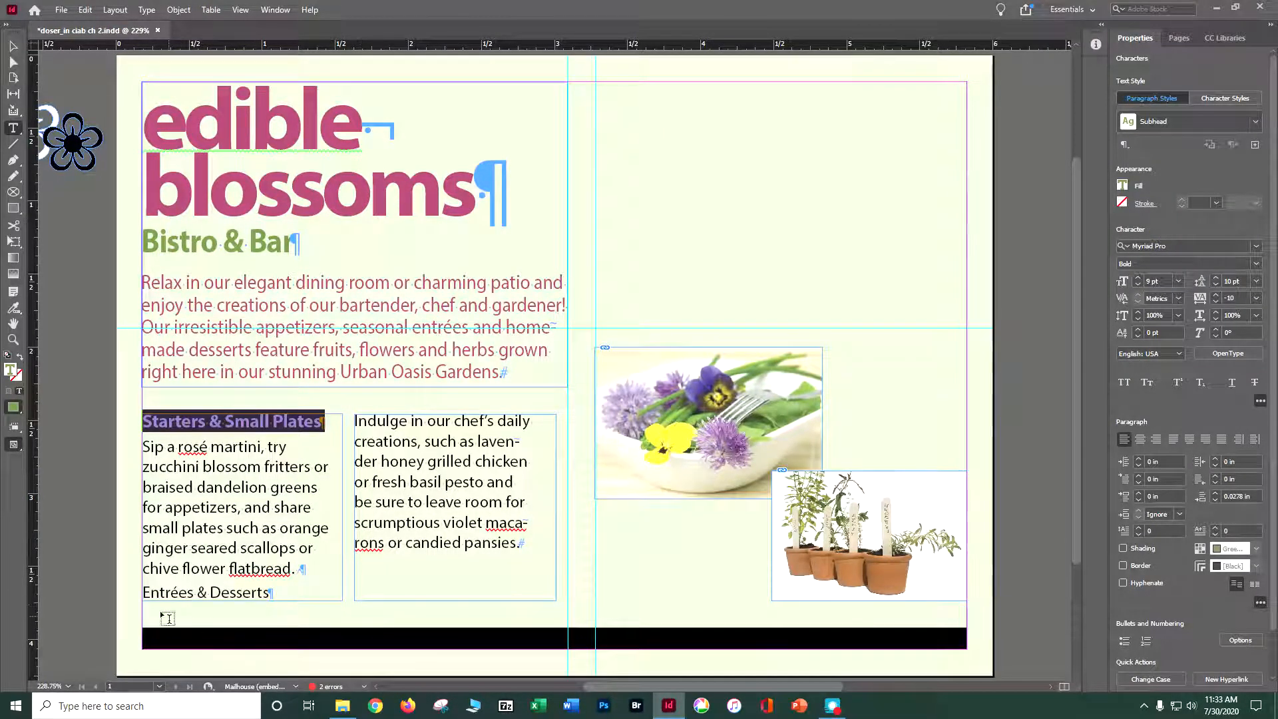
{"action": "left_click_drag", "start_coordinate": [147, 592], "coordinate": [272, 593]}
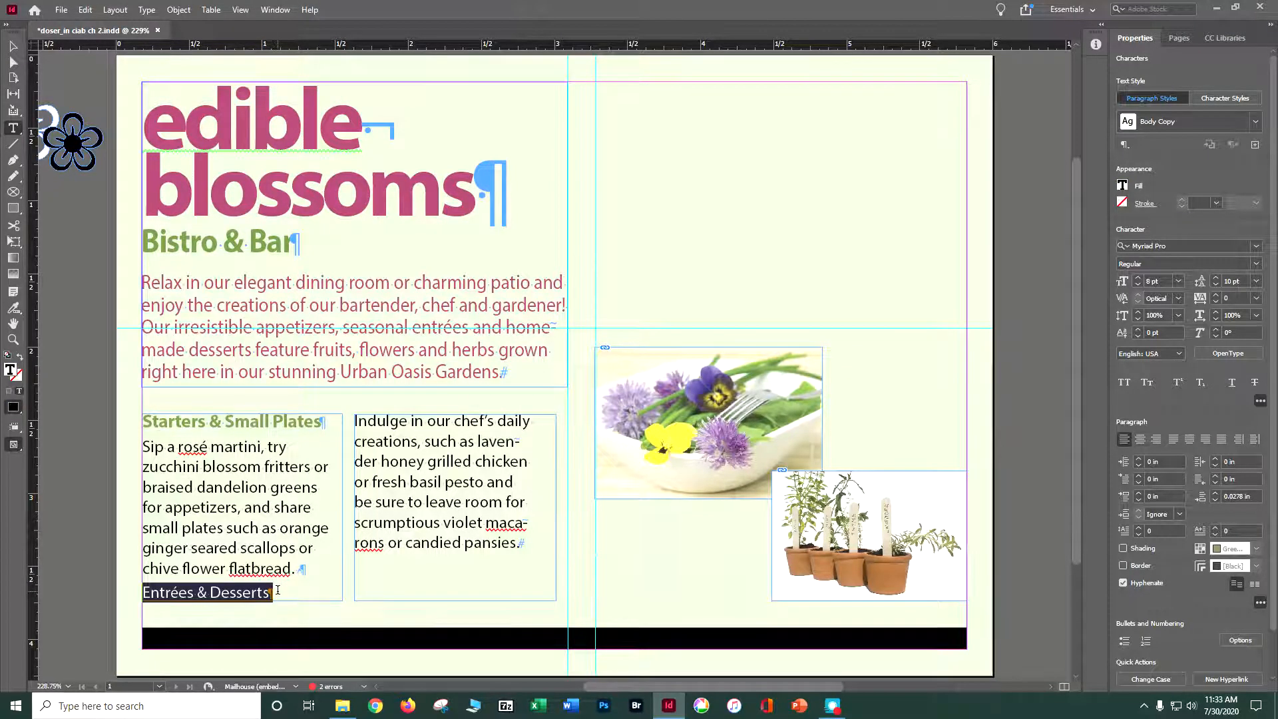
{"action": "left_click", "coordinate": [1239, 131]}
{"action": "left_click", "coordinate": [1190, 239]}
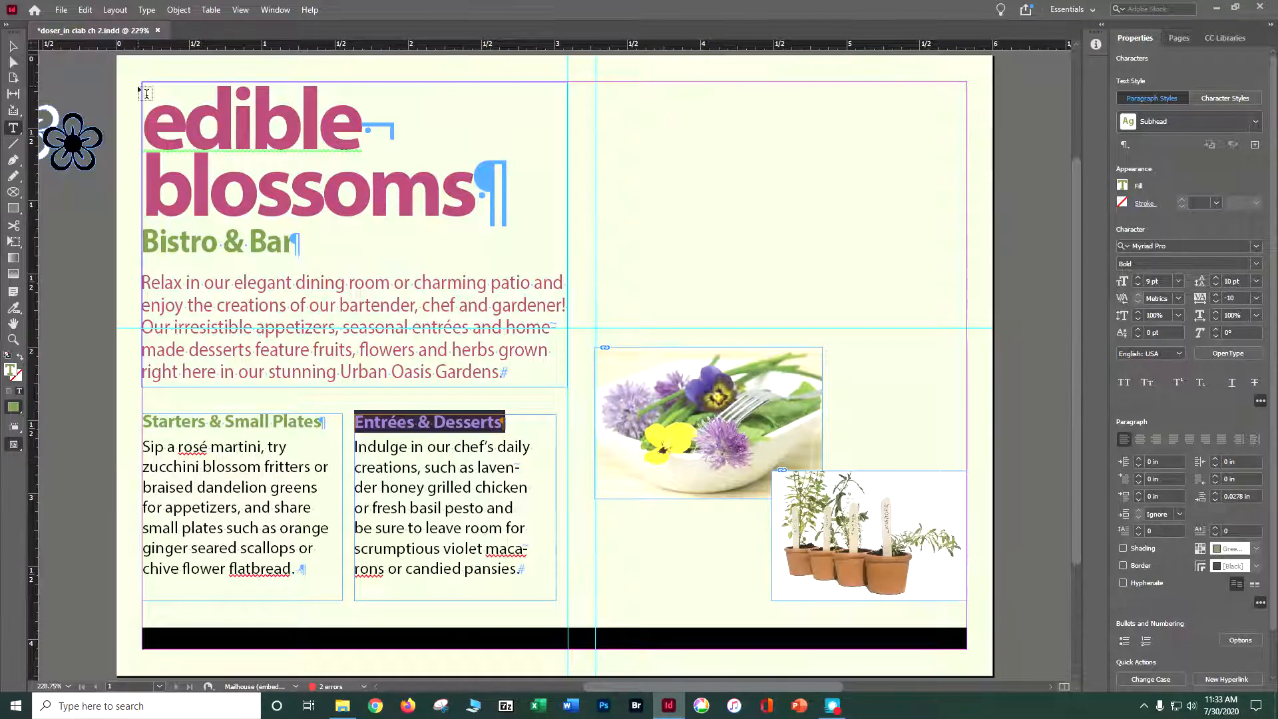
Deselect the heading text, switch to the Selection tool and save the document.
{"action": "left_click", "coordinate": [86, 10]}
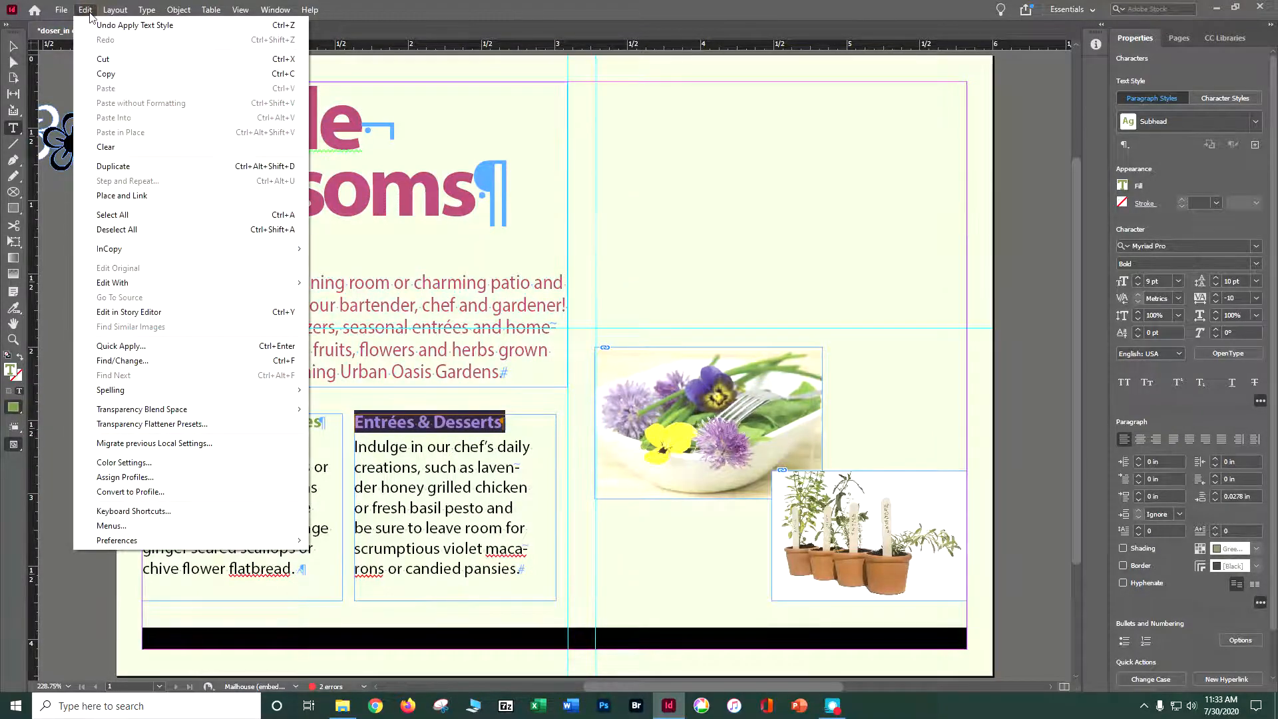
{"action": "left_click", "coordinate": [57, 241]}
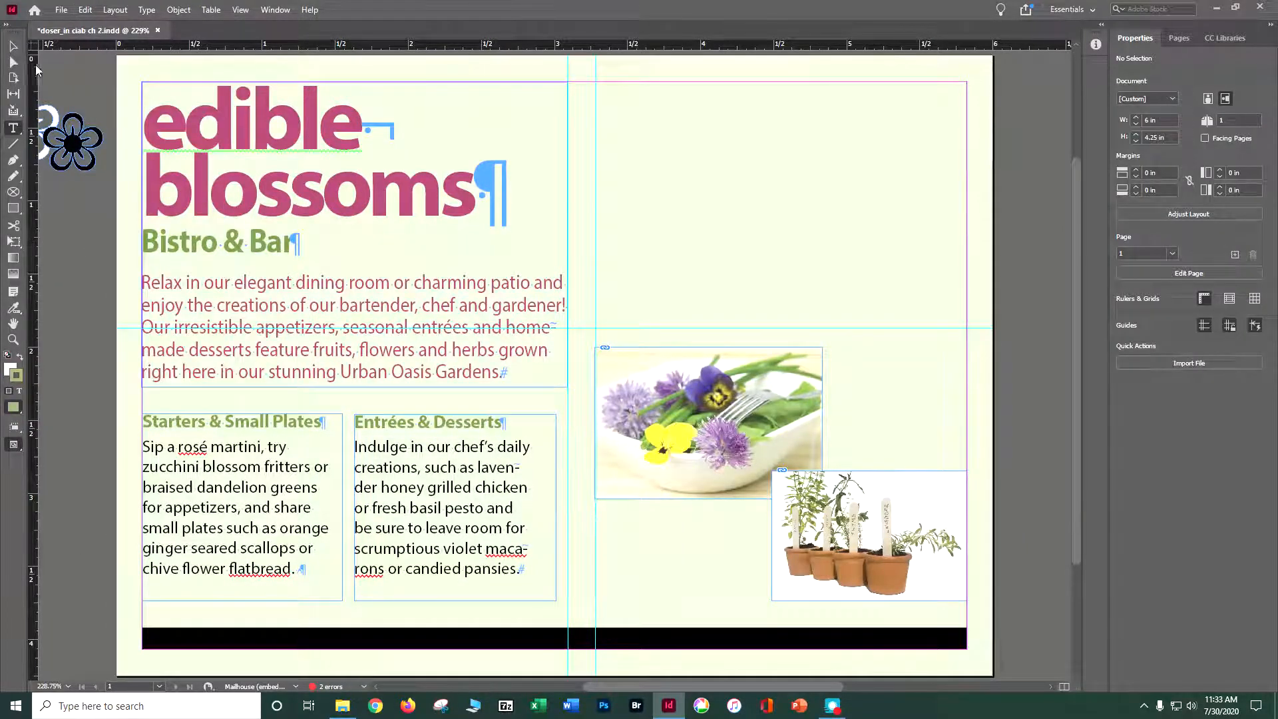
{"action": "key", "text": "v"}
{"action": "left_click", "coordinate": [68, 247]}
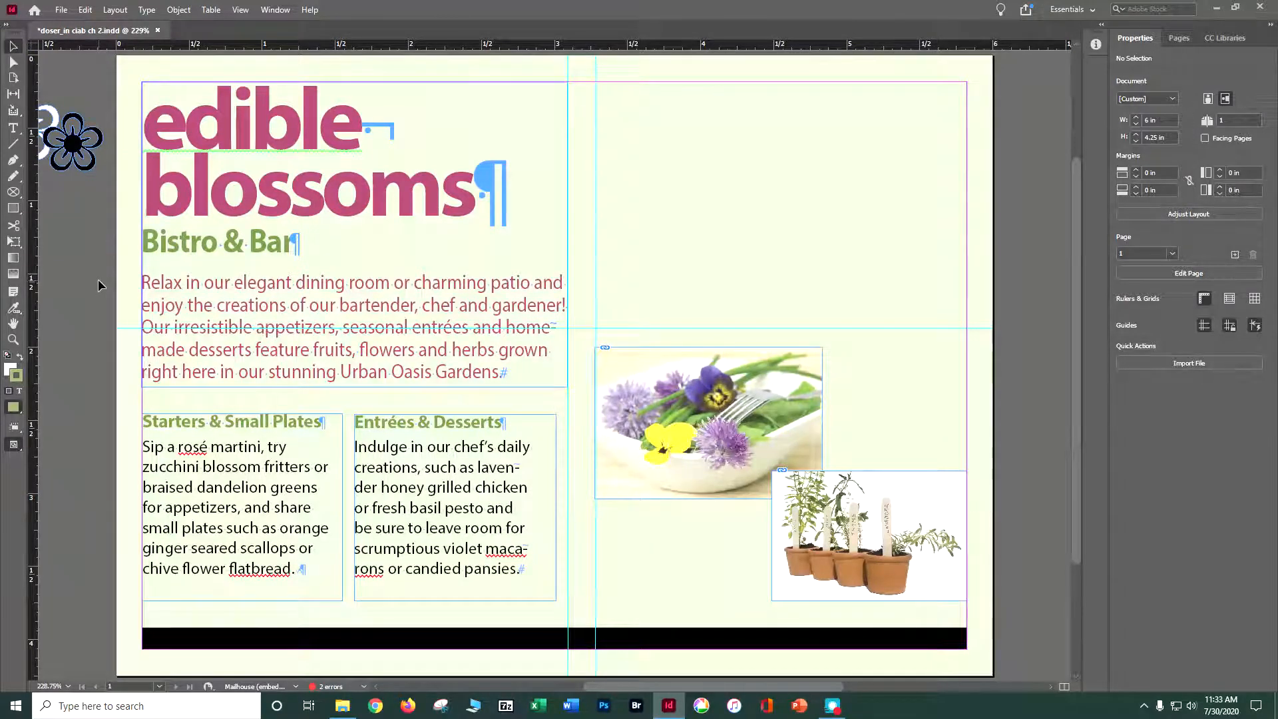
{"action": "key", "text": "ctrl+s"}
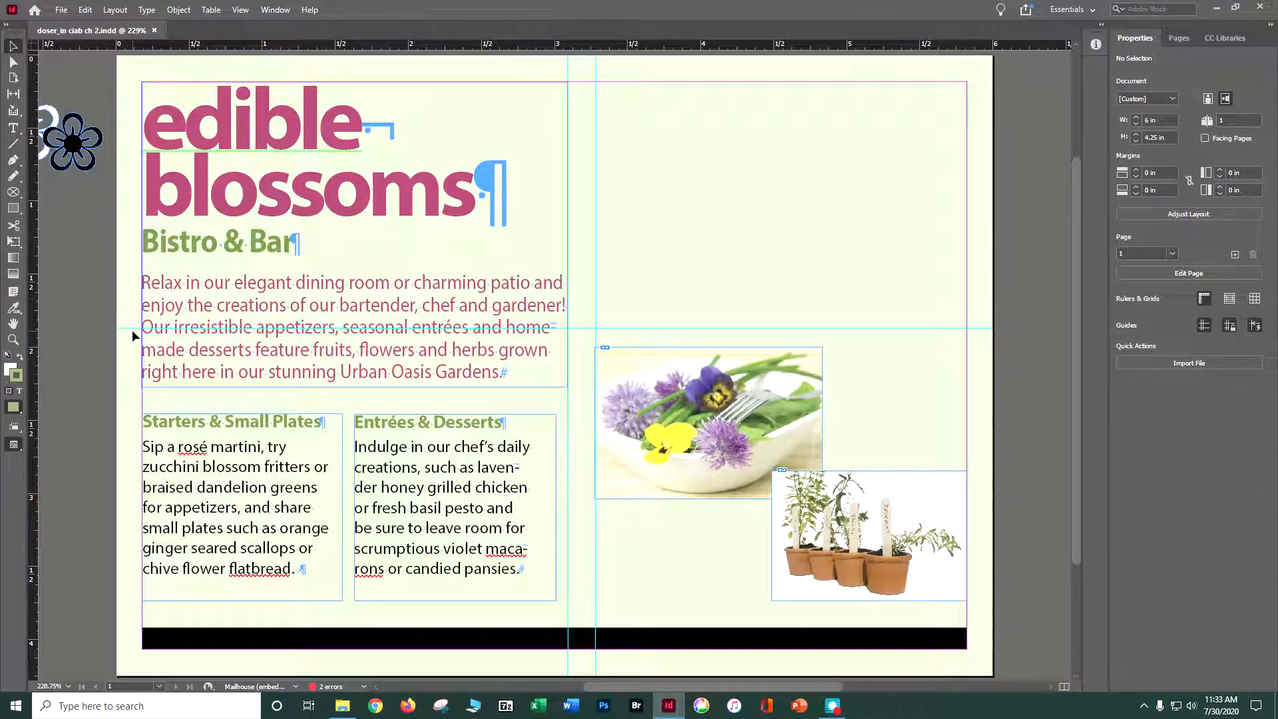
Set the font style of the words "rosé martini" under "Starters & Small Plates" to Italic.
{"action": "left_click", "coordinate": [12, 340]}
{"action": "left_click", "coordinate": [222, 489]}
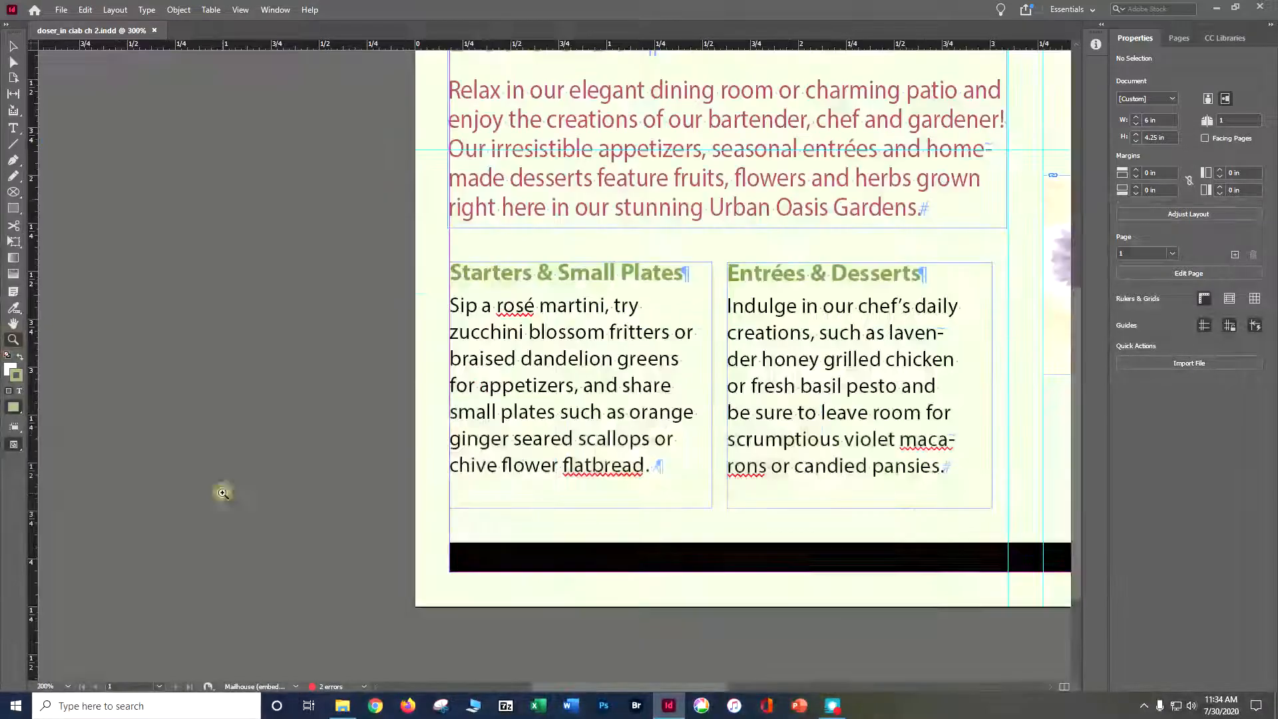
{"action": "left_click", "coordinate": [550, 385]}
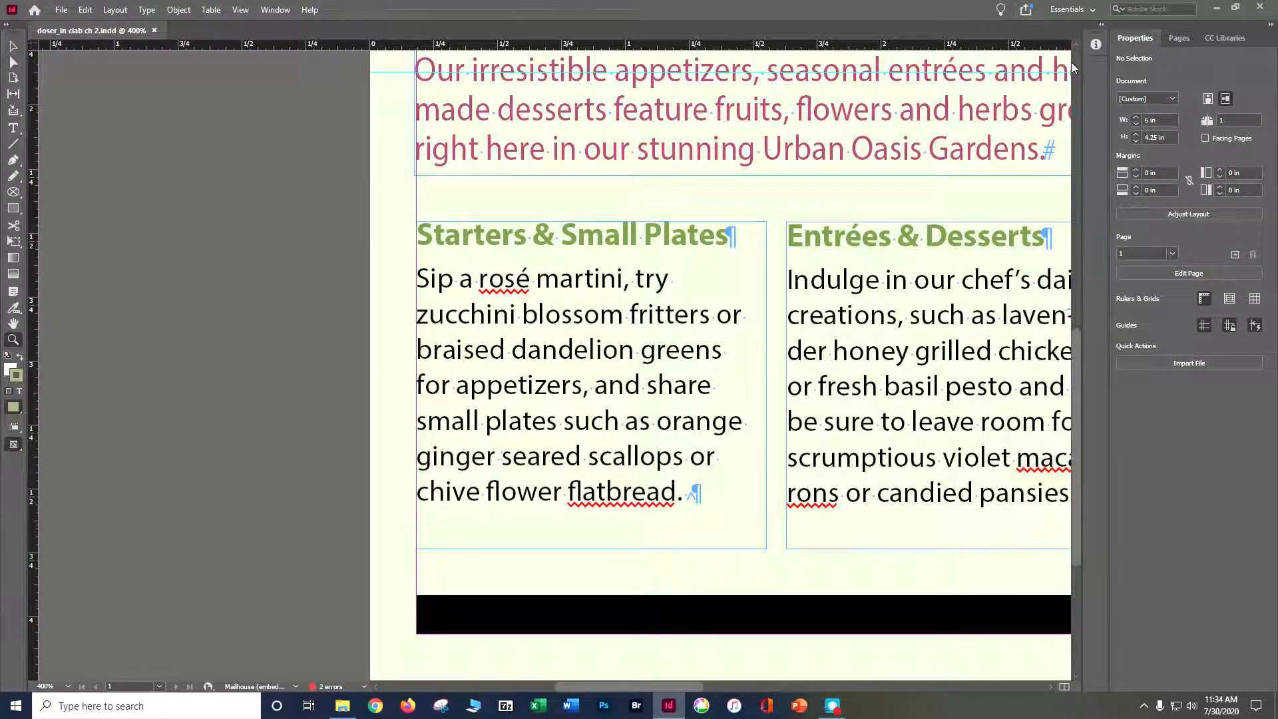
{"action": "left_click", "coordinate": [13, 128]}
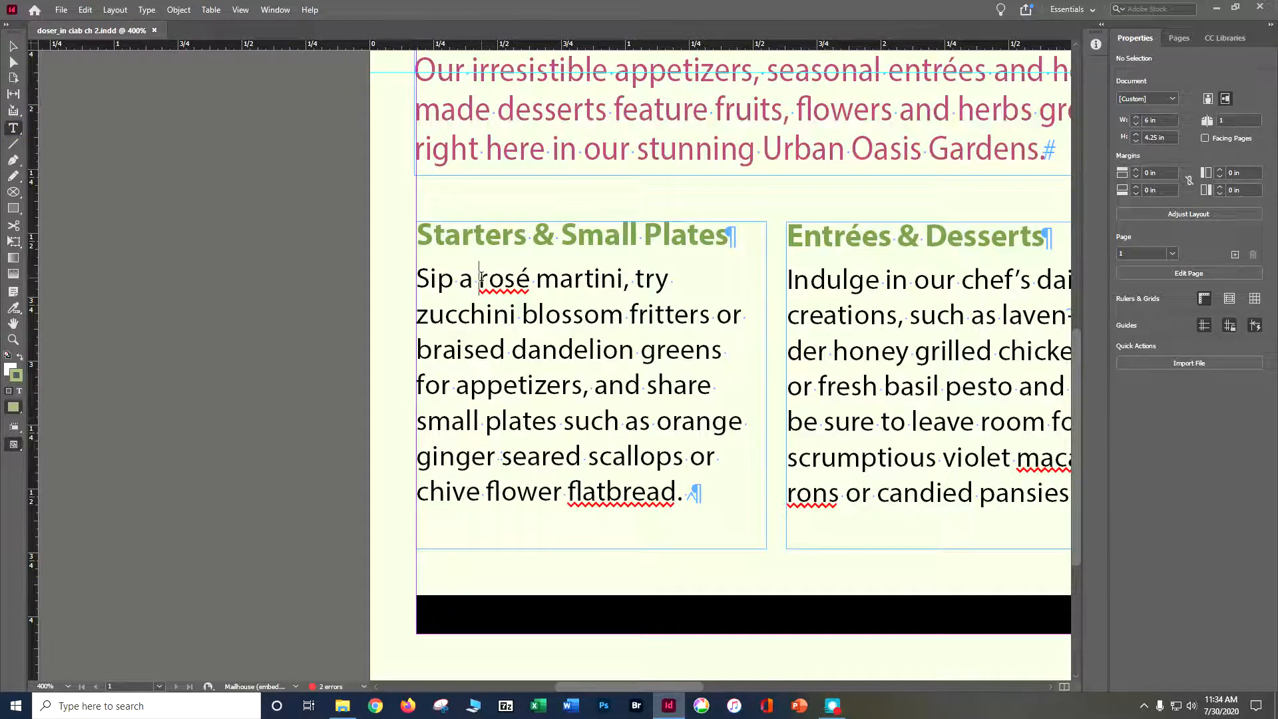
{"action": "left_click_drag", "start_coordinate": [480, 276], "coordinate": [624, 277]}
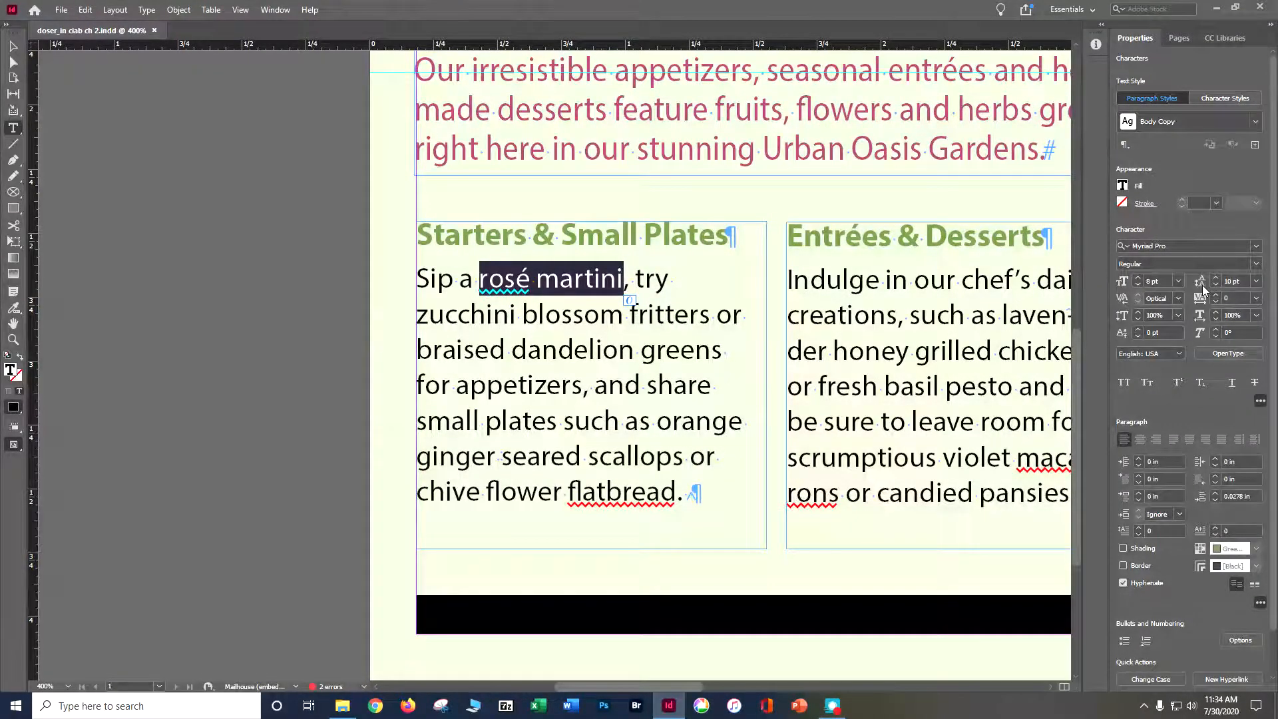
{"action": "left_click", "coordinate": [1257, 265]}
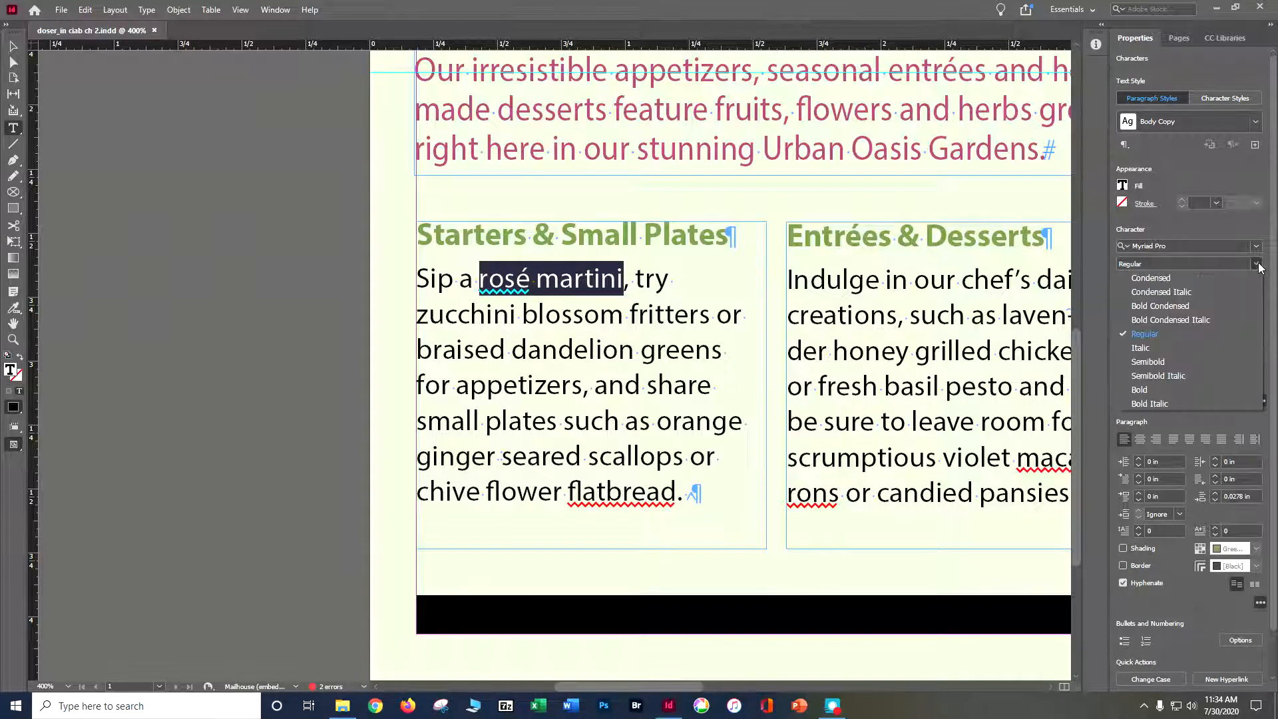
{"action": "left_click", "coordinate": [1193, 347]}
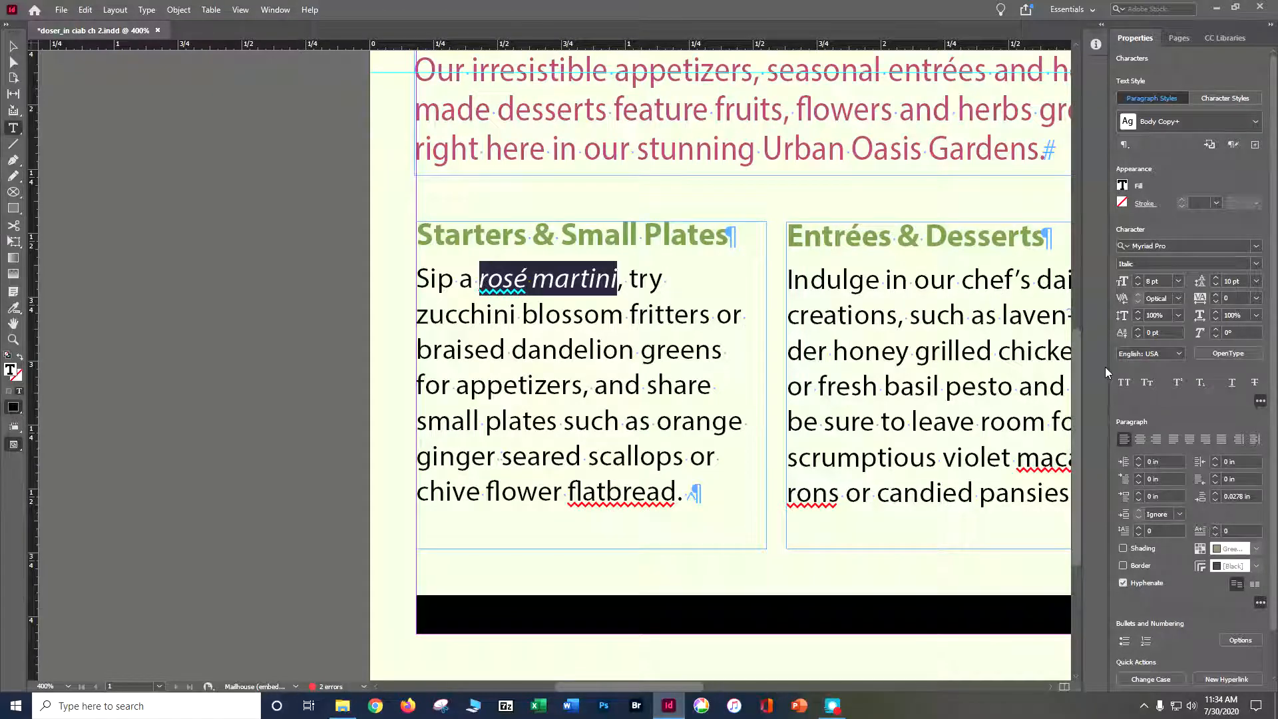
Try to apply the Red-Bright swatch to "rosé martini" and deselect the text.
{"action": "left_click", "coordinate": [1122, 186]}
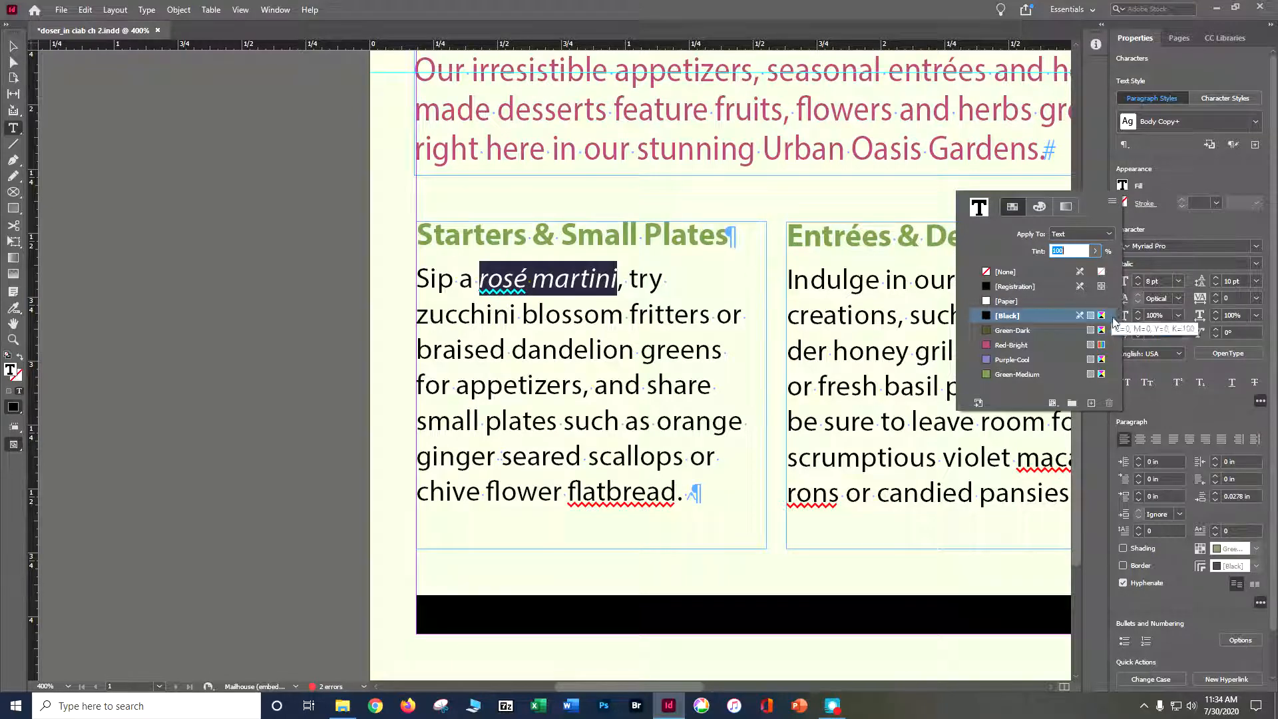
{"action": "left_click", "coordinate": [1021, 346]}
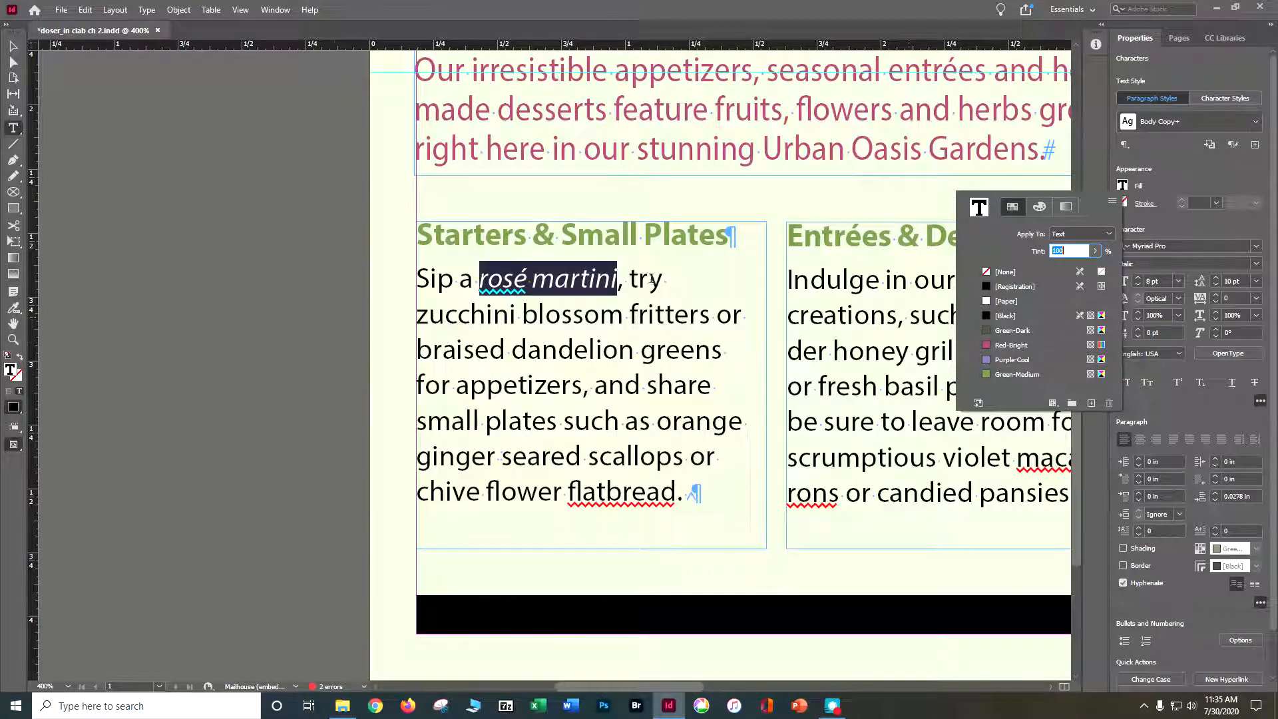
{"action": "left_click", "coordinate": [114, 135]}
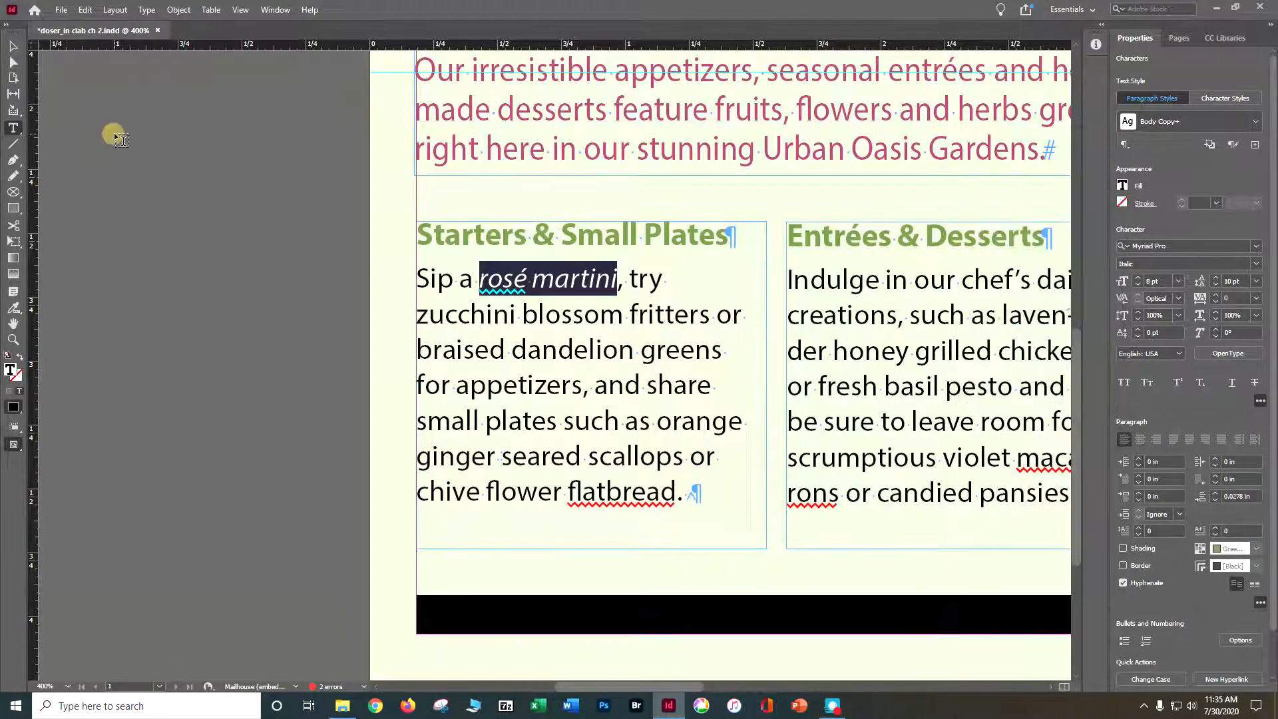
{"action": "left_click", "coordinate": [114, 135]}
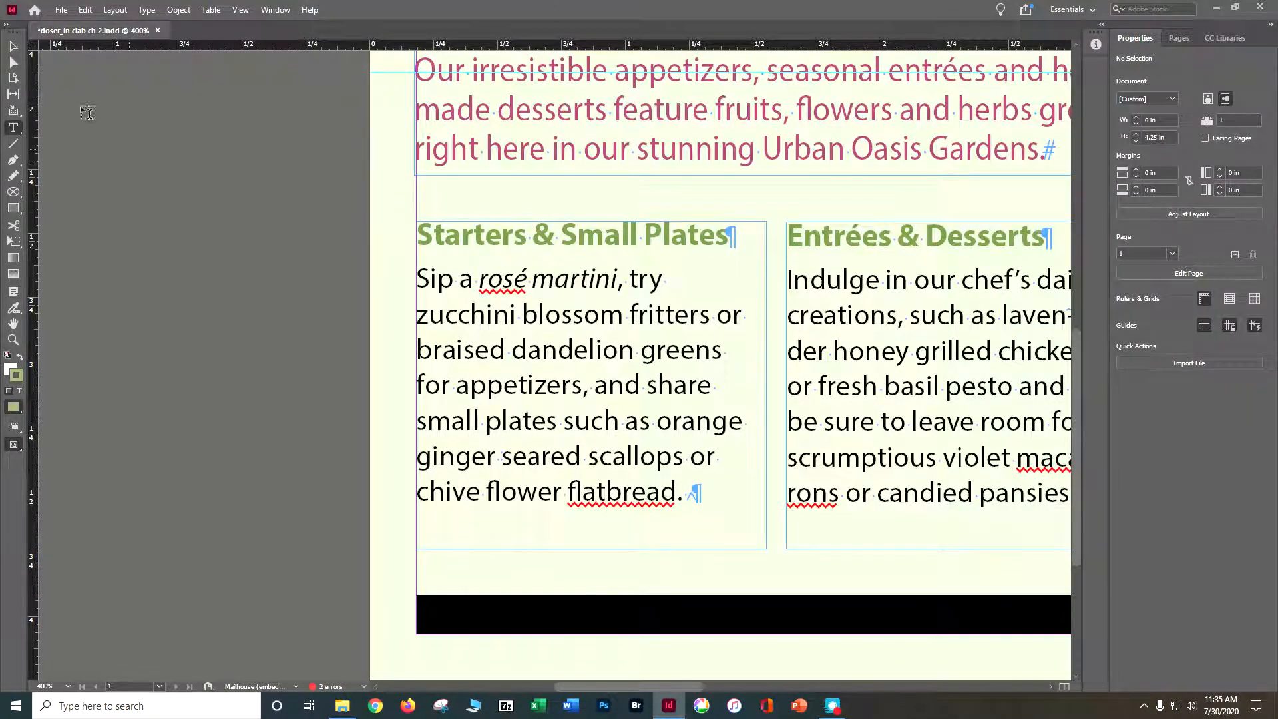
Apply the Red-Bright swatch as the fill of "rosé martini", switch to the Selection tool and save the document.
{"action": "left_click_drag", "start_coordinate": [479, 282], "coordinate": [617, 282]}
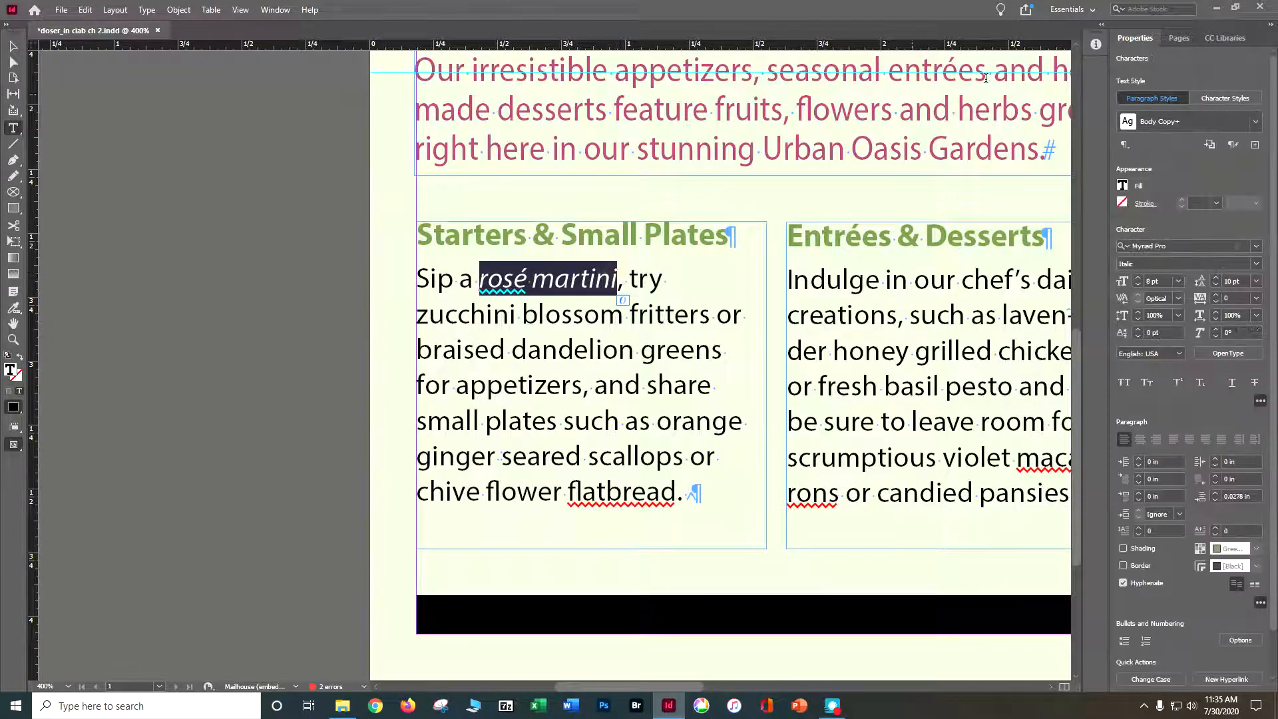
{"action": "left_click", "coordinate": [1132, 184]}
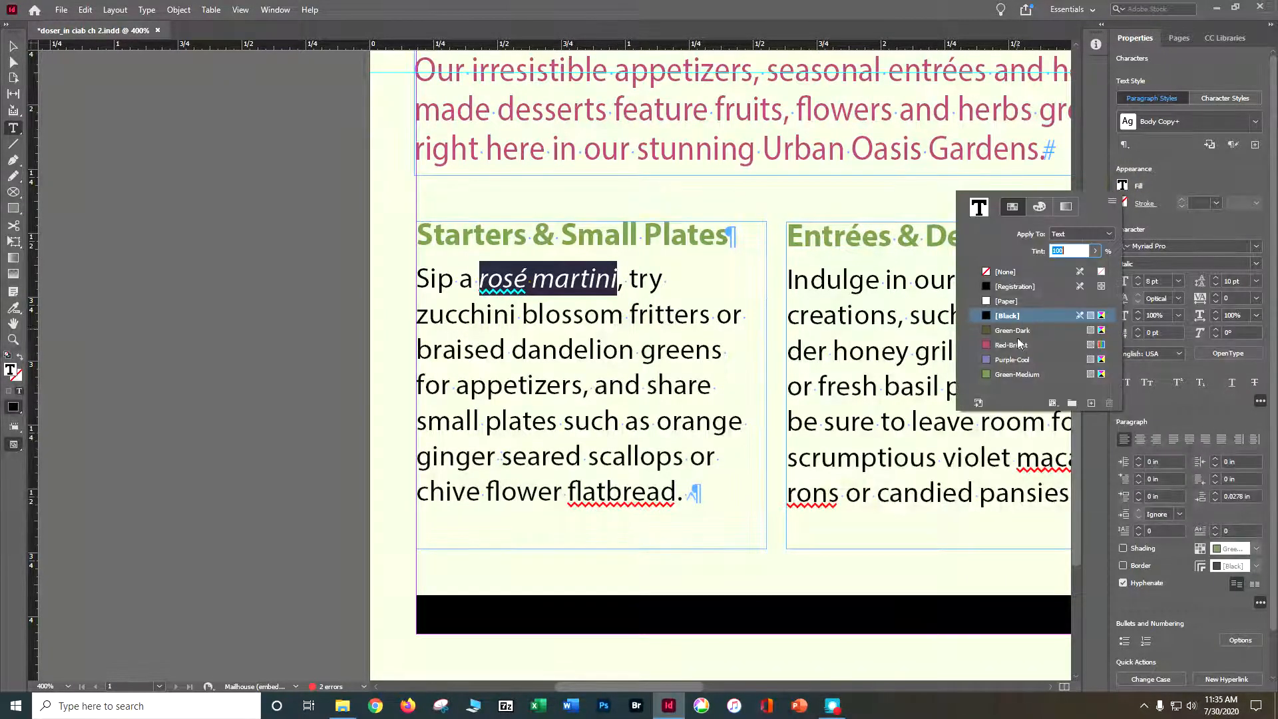
{"action": "left_click", "coordinate": [1018, 344]}
{"action": "double_click", "coordinate": [1017, 344]}
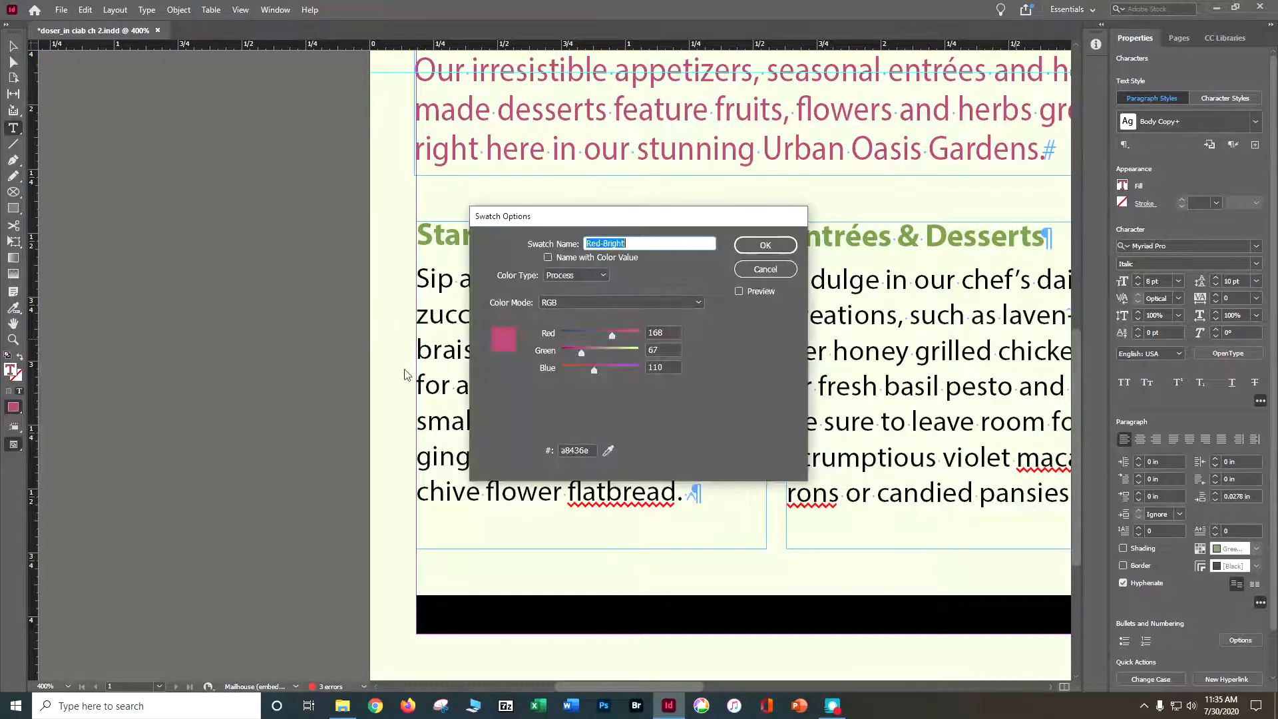
{"action": "left_click", "coordinate": [775, 246]}
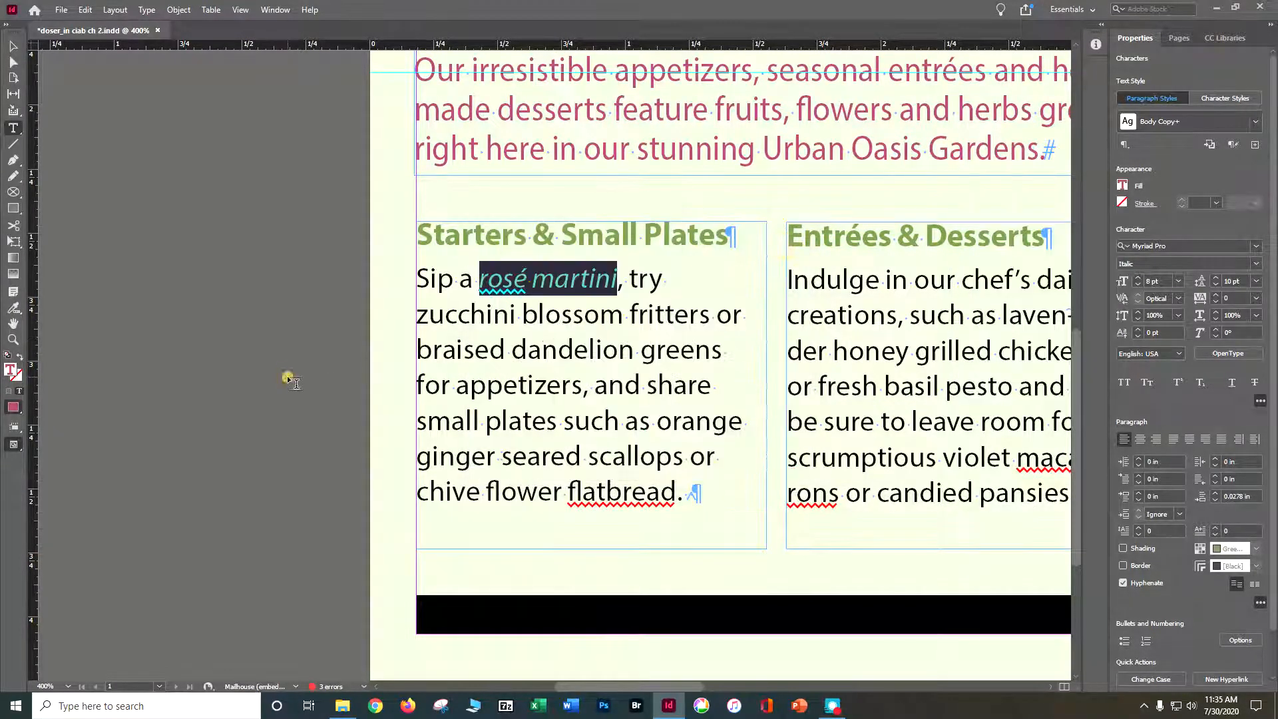
{"action": "left_click", "coordinate": [13, 46]}
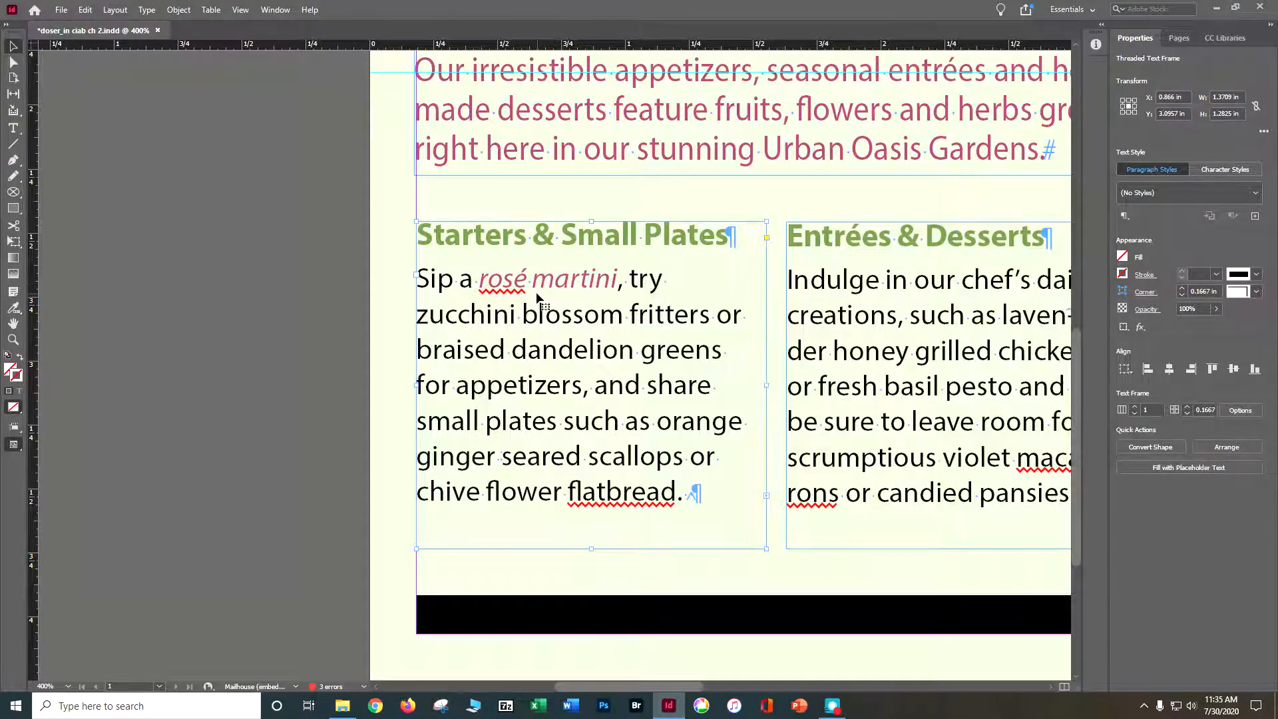
{"action": "key", "text": "ctrl+s"}
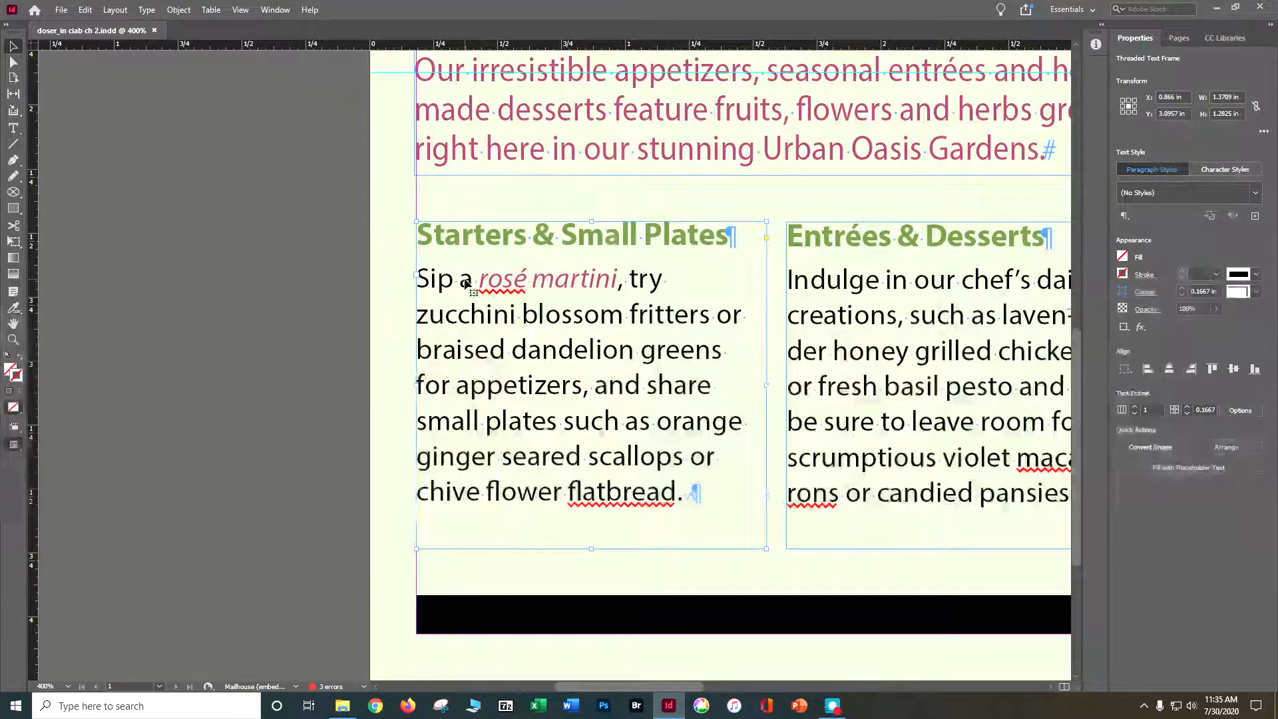
Create a character style named "Red Italic" from the formatting of "rosé martini" and apply it to those words.
{"action": "left_click", "coordinate": [13, 128]}
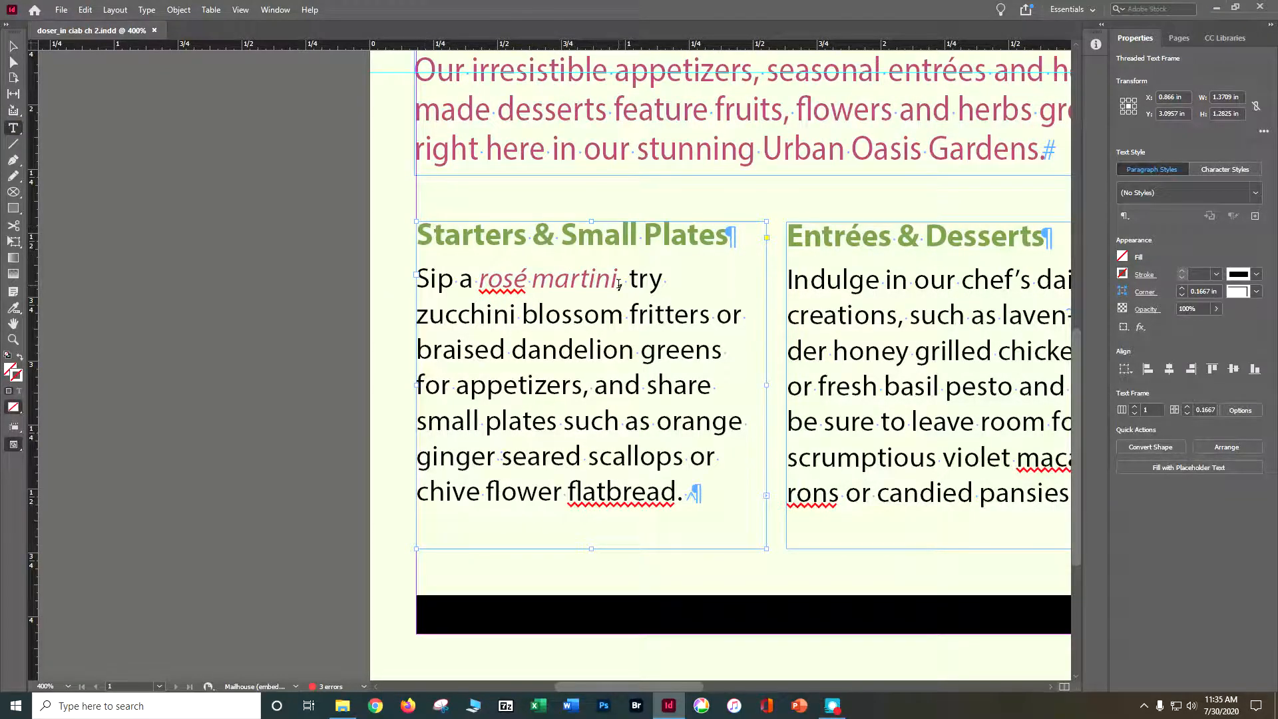
{"action": "left_click_drag", "start_coordinate": [619, 284], "coordinate": [483, 284]}
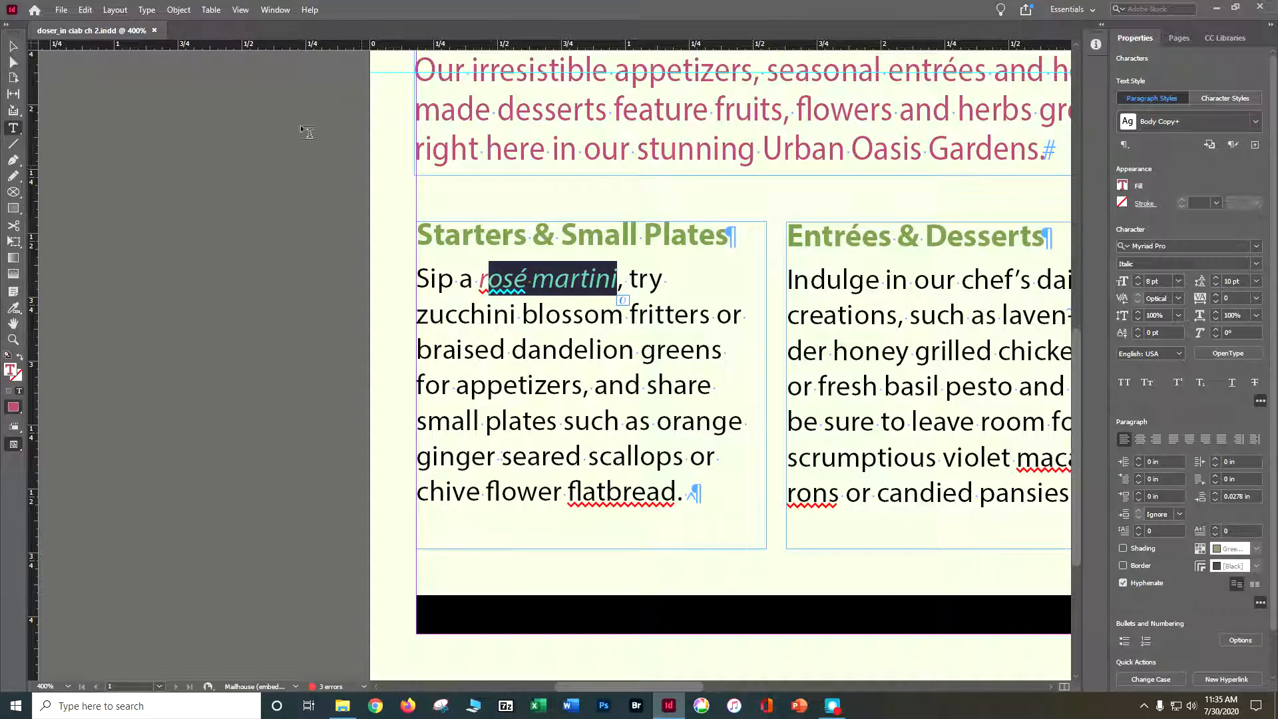
{"action": "left_click_drag", "start_coordinate": [479, 281], "coordinate": [617, 281]}
{"action": "left_click", "coordinate": [147, 10]}
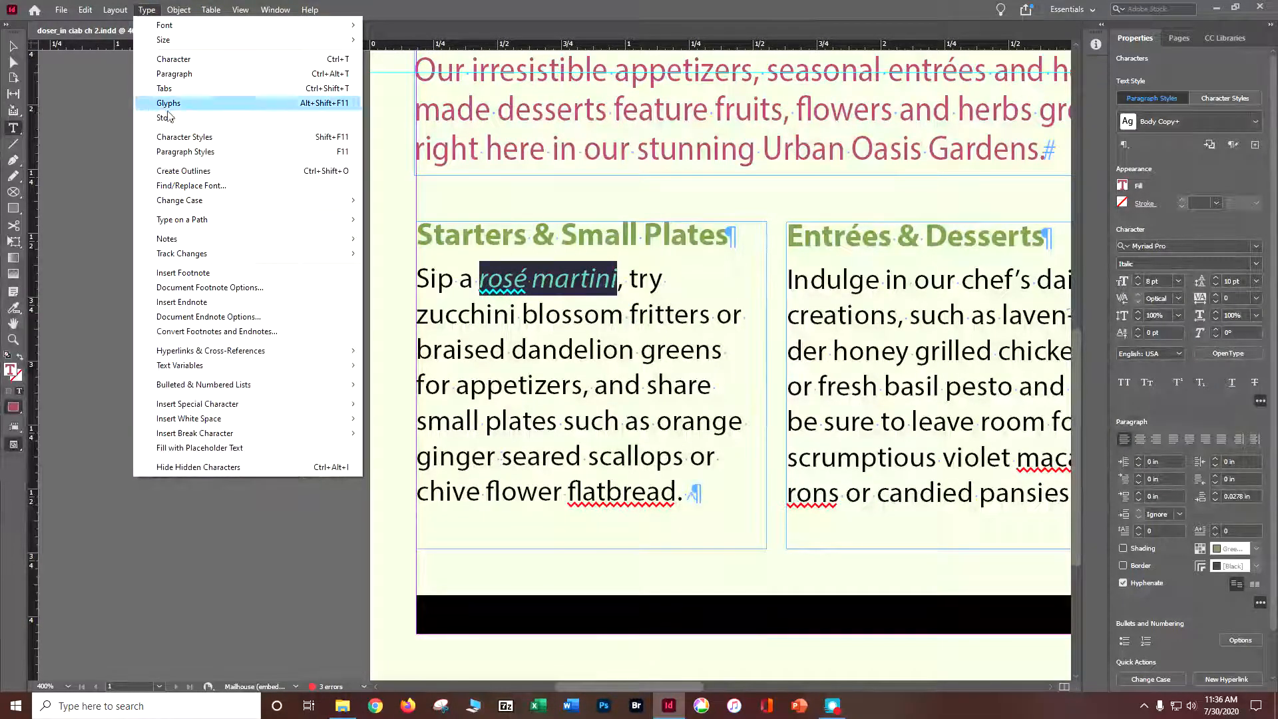
{"action": "left_click", "coordinate": [175, 138]}
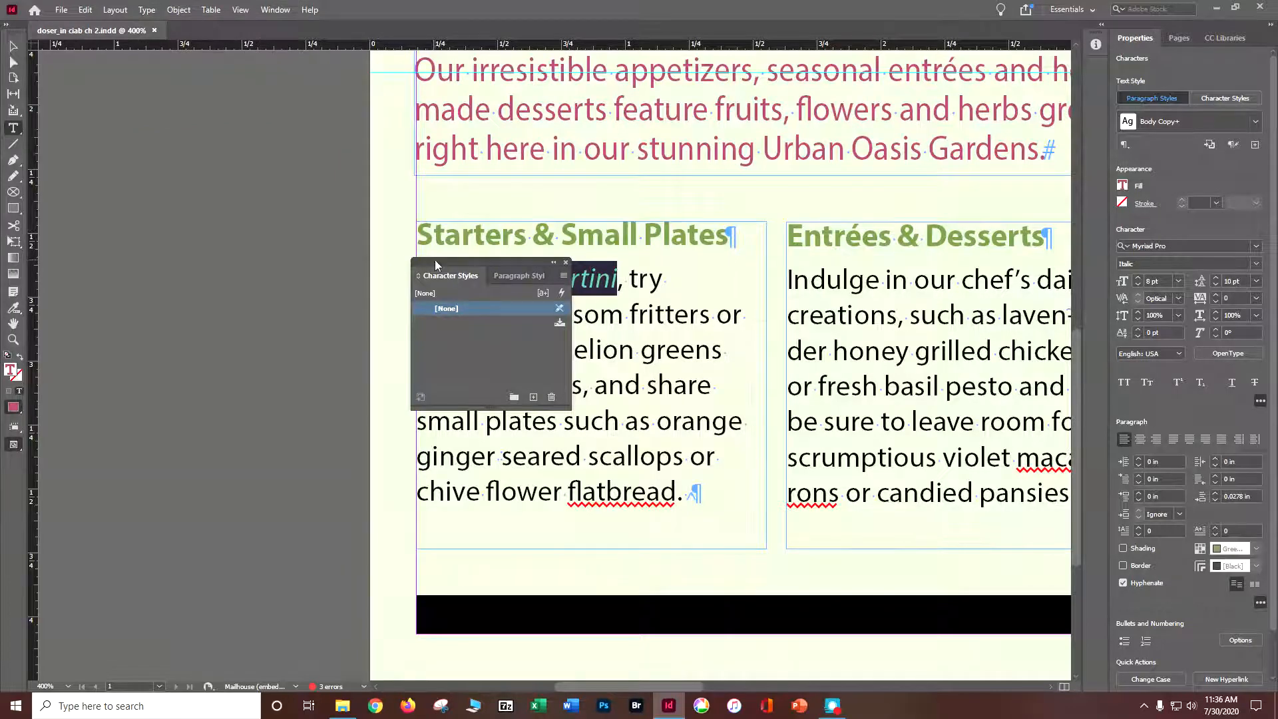
{"action": "left_click_drag", "start_coordinate": [521, 268], "coordinate": [940, 137]}
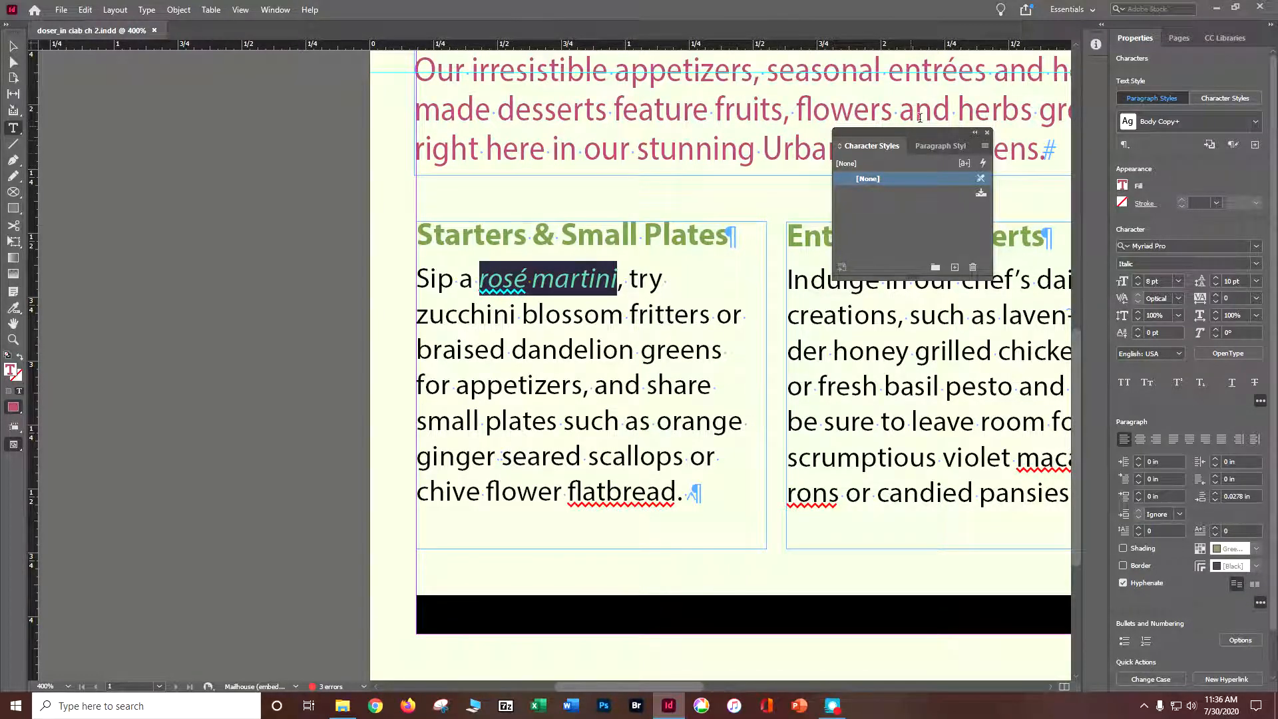
{"action": "left_click", "coordinate": [985, 147]}
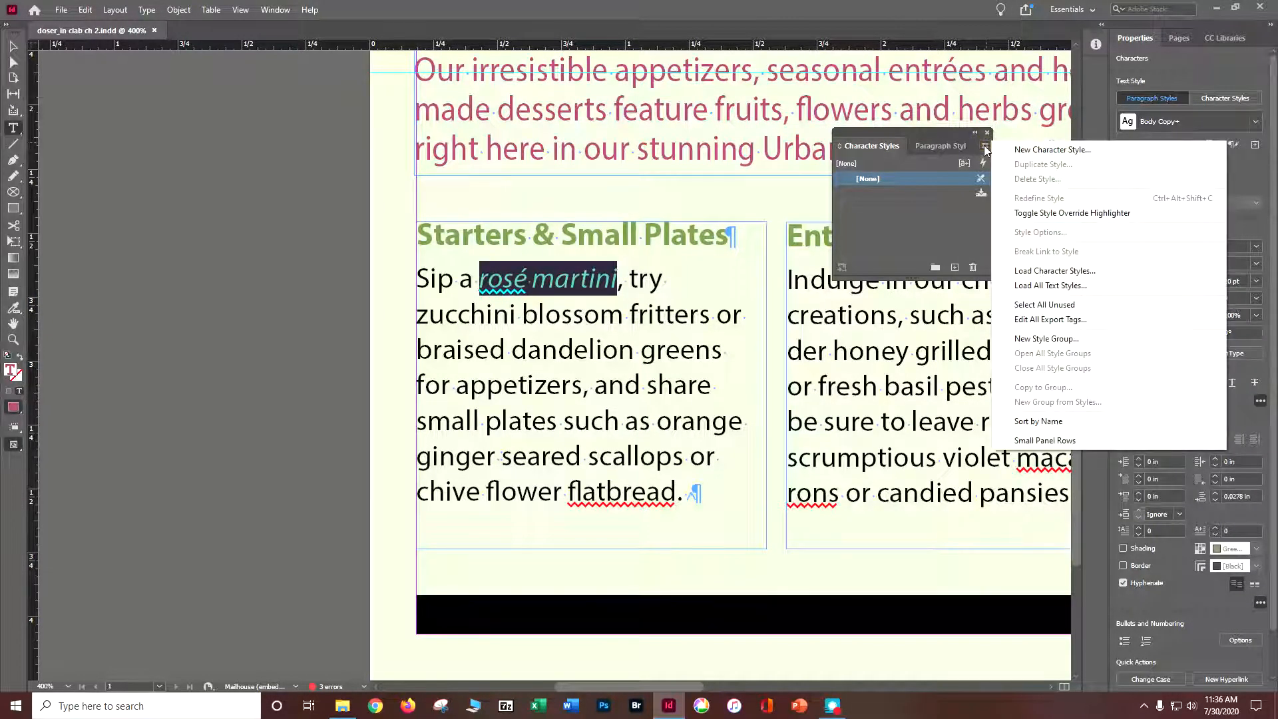
{"action": "left_click", "coordinate": [1037, 150]}
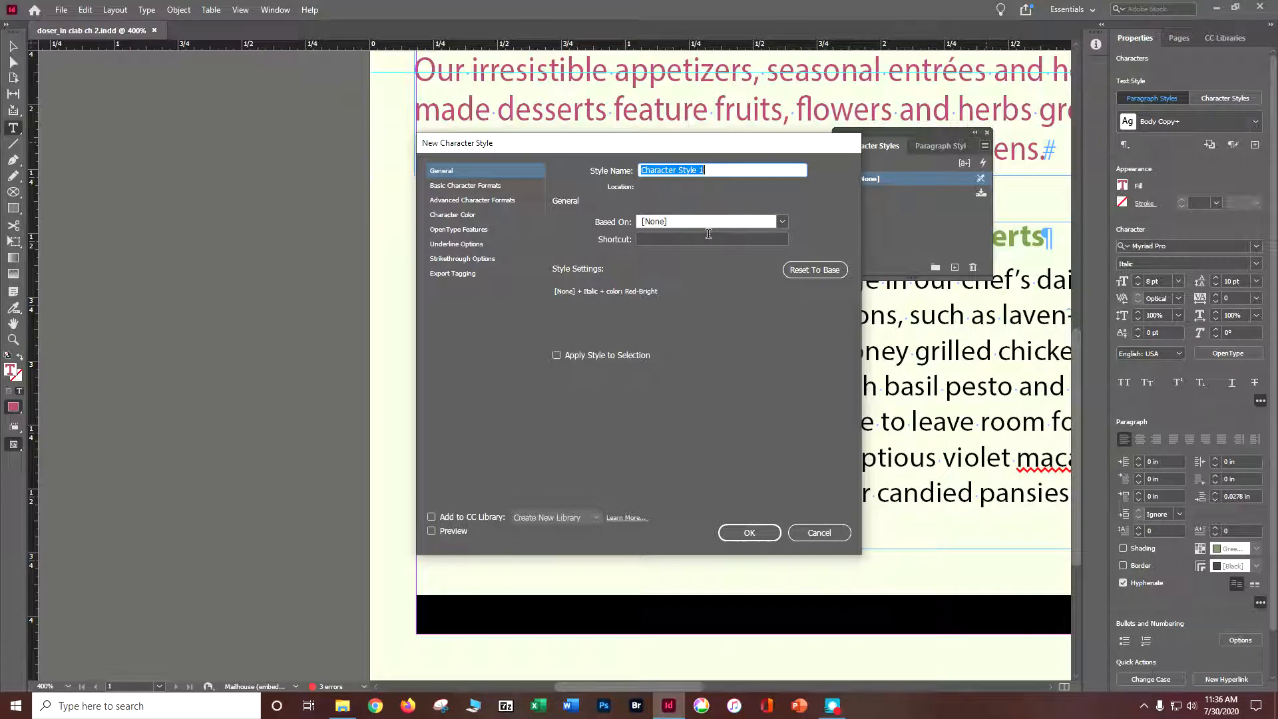
{"action": "type", "text": "Red Italic"}
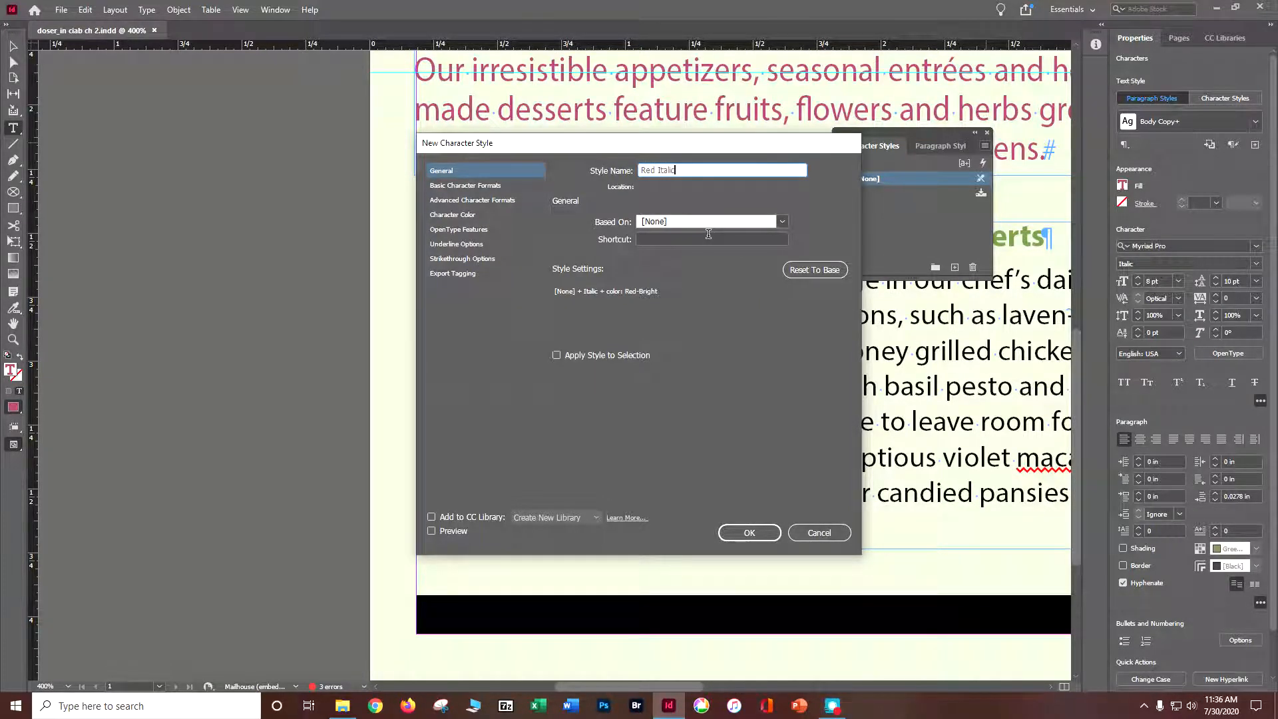
{"action": "left_click", "coordinate": [557, 355]}
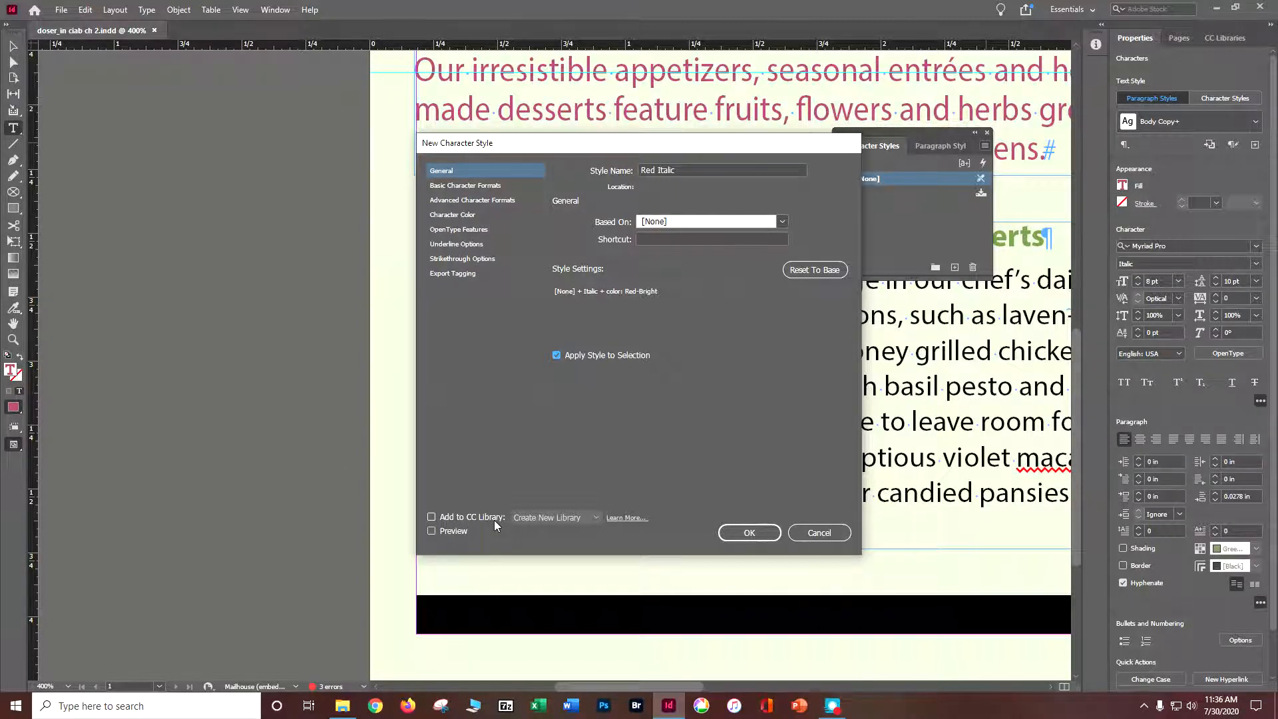
{"action": "left_click", "coordinate": [750, 535]}
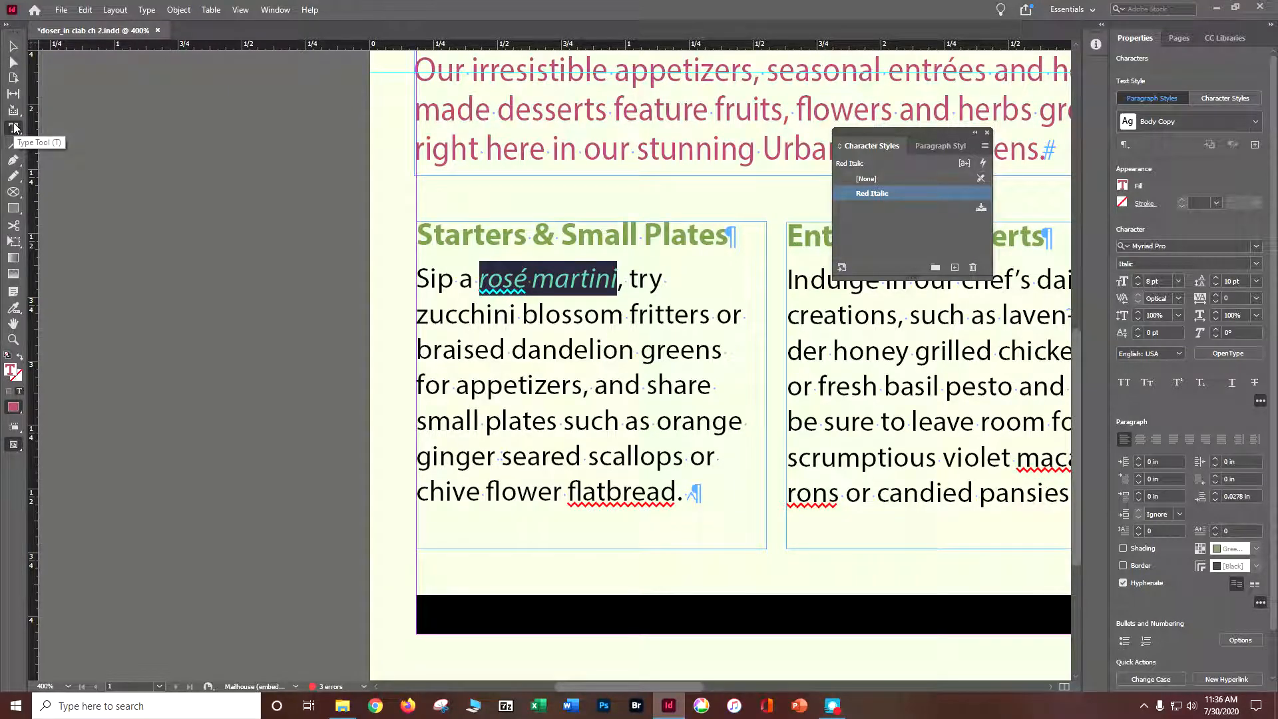
Apply the Red Italic character style to "zucchini blossom fritters or braised dandelion greens" and deselect the text.
{"action": "left_click", "coordinate": [418, 317]}
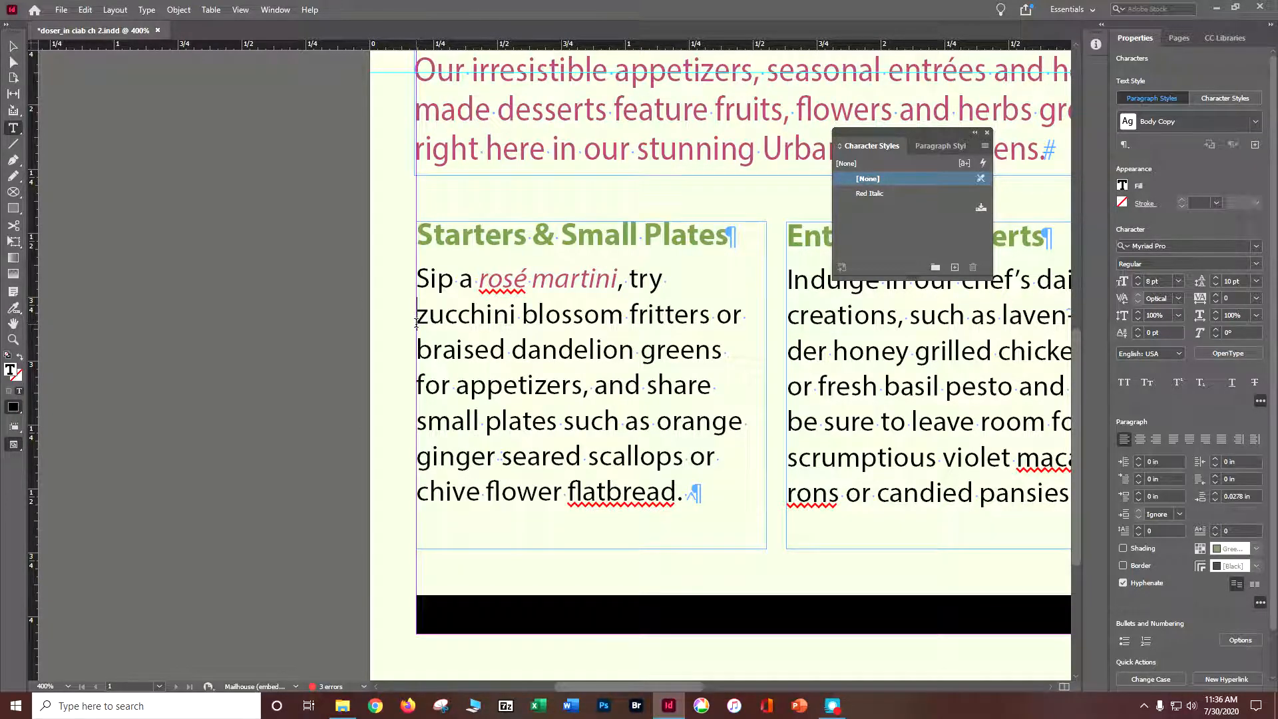
{"action": "left_click_drag", "start_coordinate": [416, 324], "coordinate": [719, 349]}
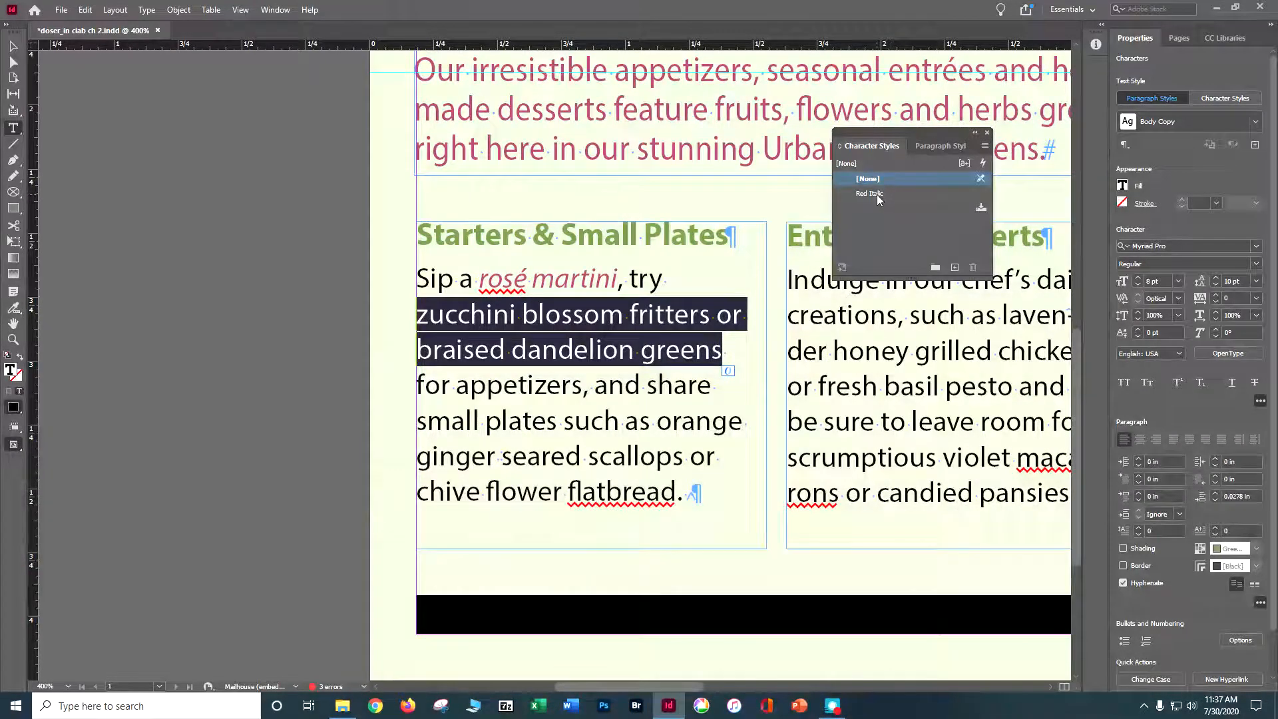
{"action": "left_click", "coordinate": [877, 194]}
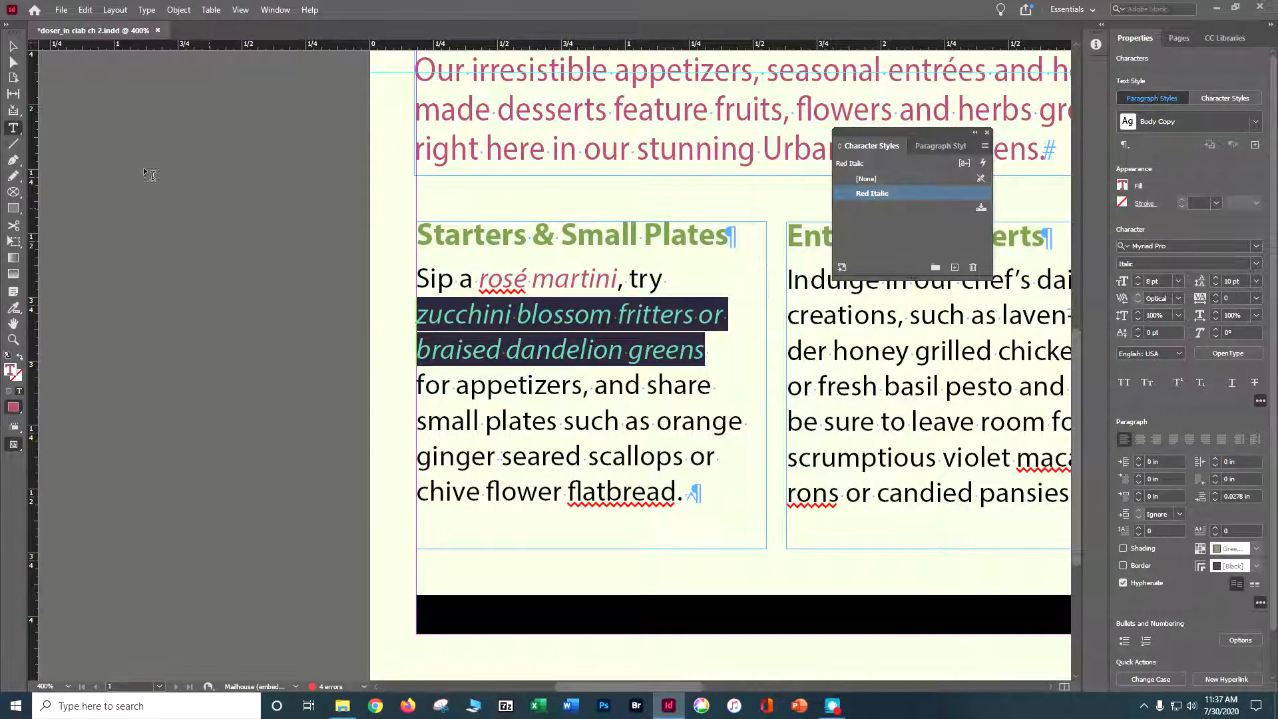
{"action": "left_click", "coordinate": [14, 45]}
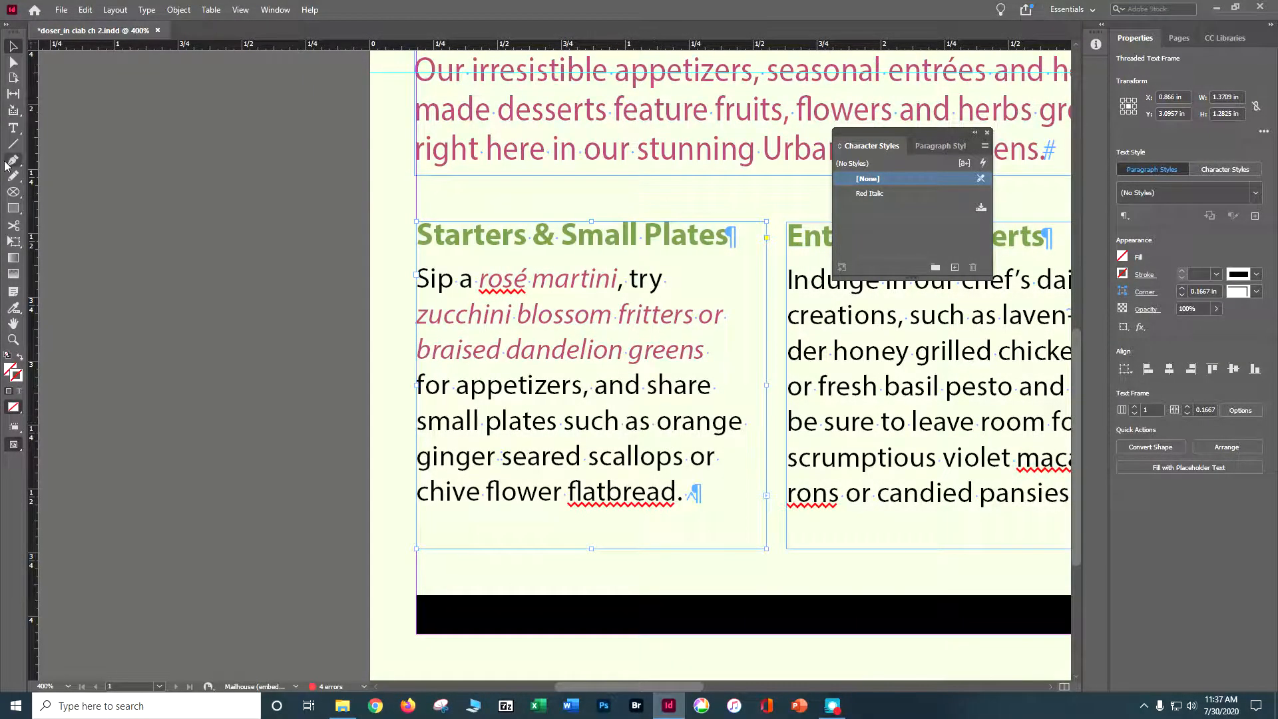
Apply the Red Italic character style to "orange ginger seared scallops" and to "flower flatbread" under "Starters & Small Plates".
{"action": "left_click", "coordinate": [14, 131]}
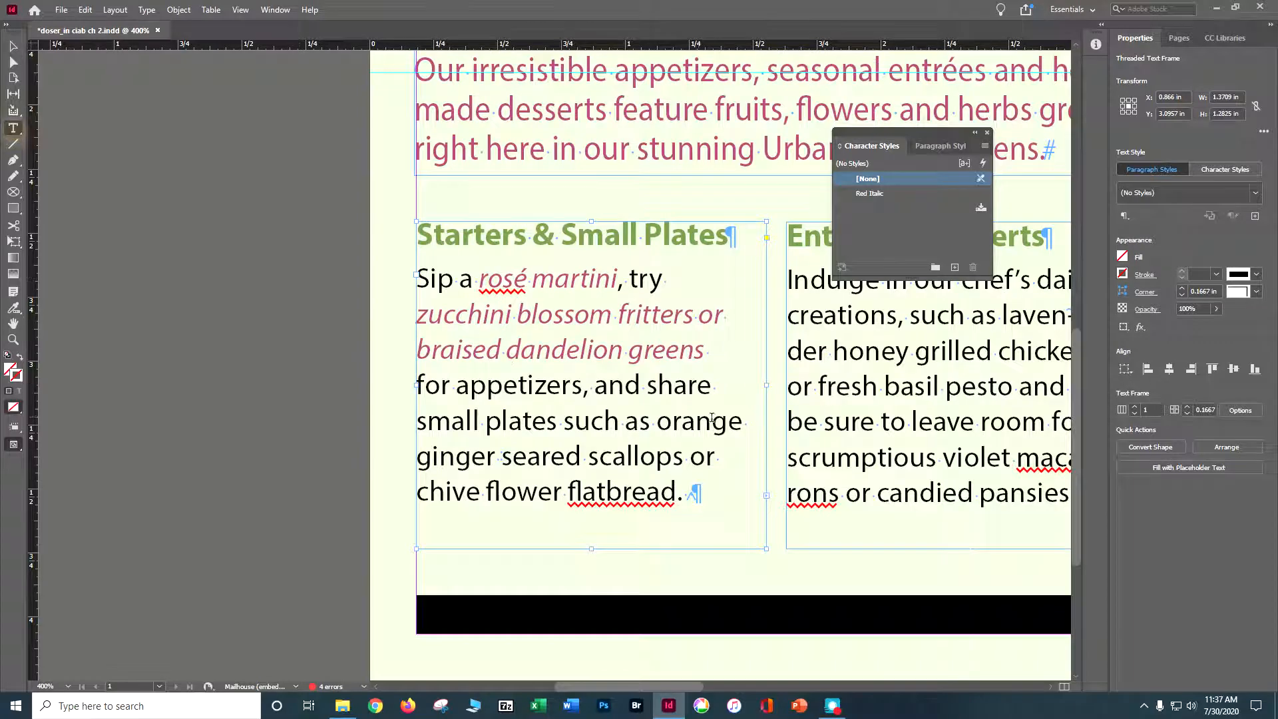
{"action": "left_click", "coordinate": [657, 423]}
{"action": "left_click_drag", "start_coordinate": [656, 424], "coordinate": [680, 461]}
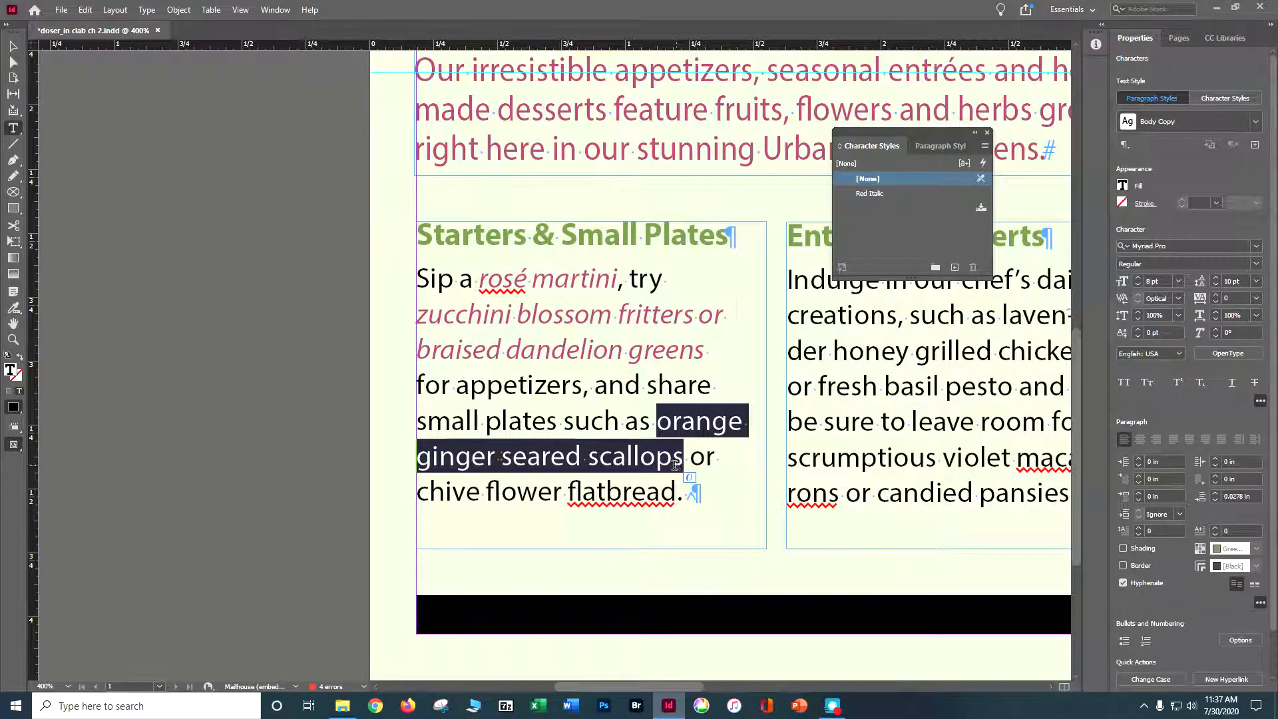
{"action": "left_click", "coordinate": [885, 194]}
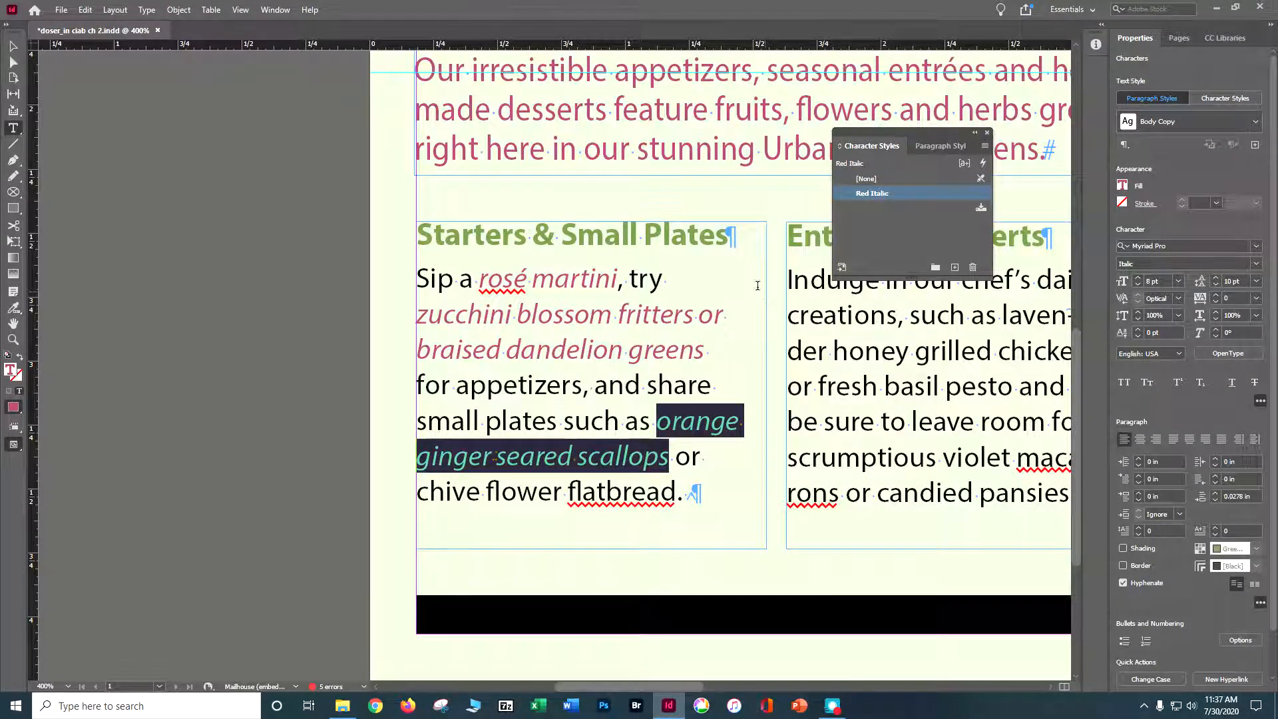
{"action": "left_click_drag", "start_coordinate": [487, 492], "coordinate": [678, 490]}
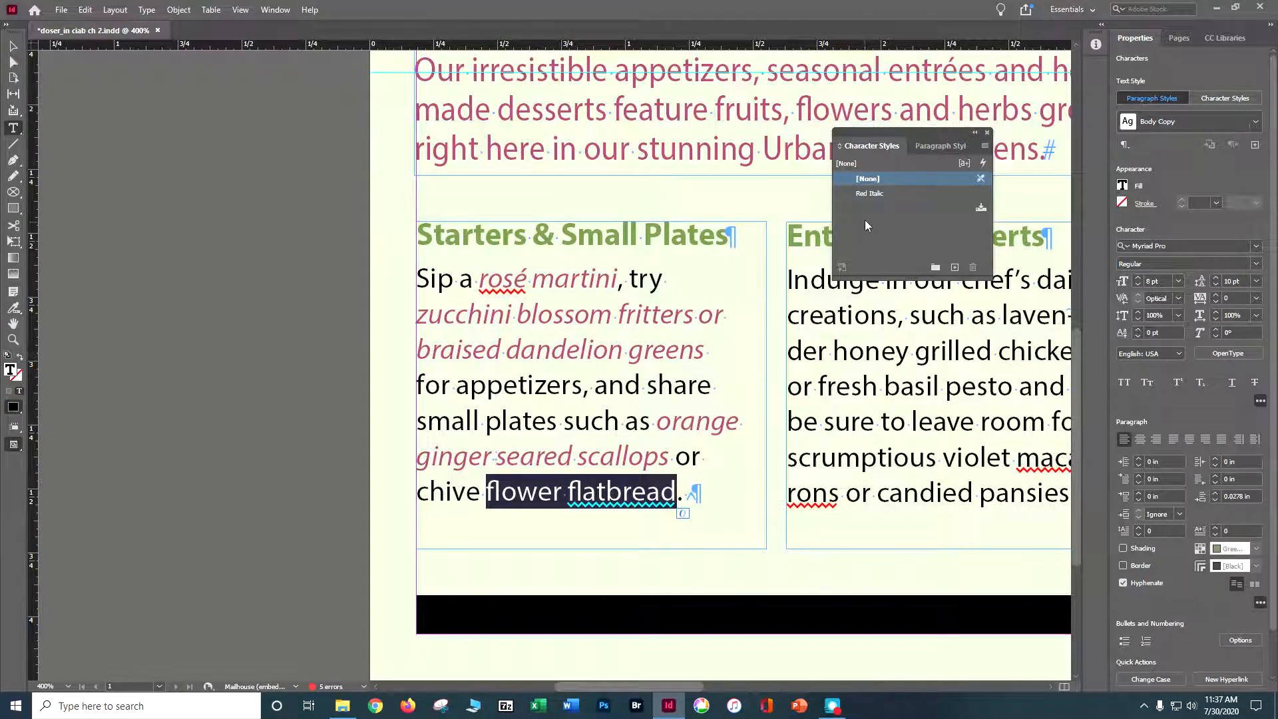
{"action": "left_click", "coordinate": [869, 194]}
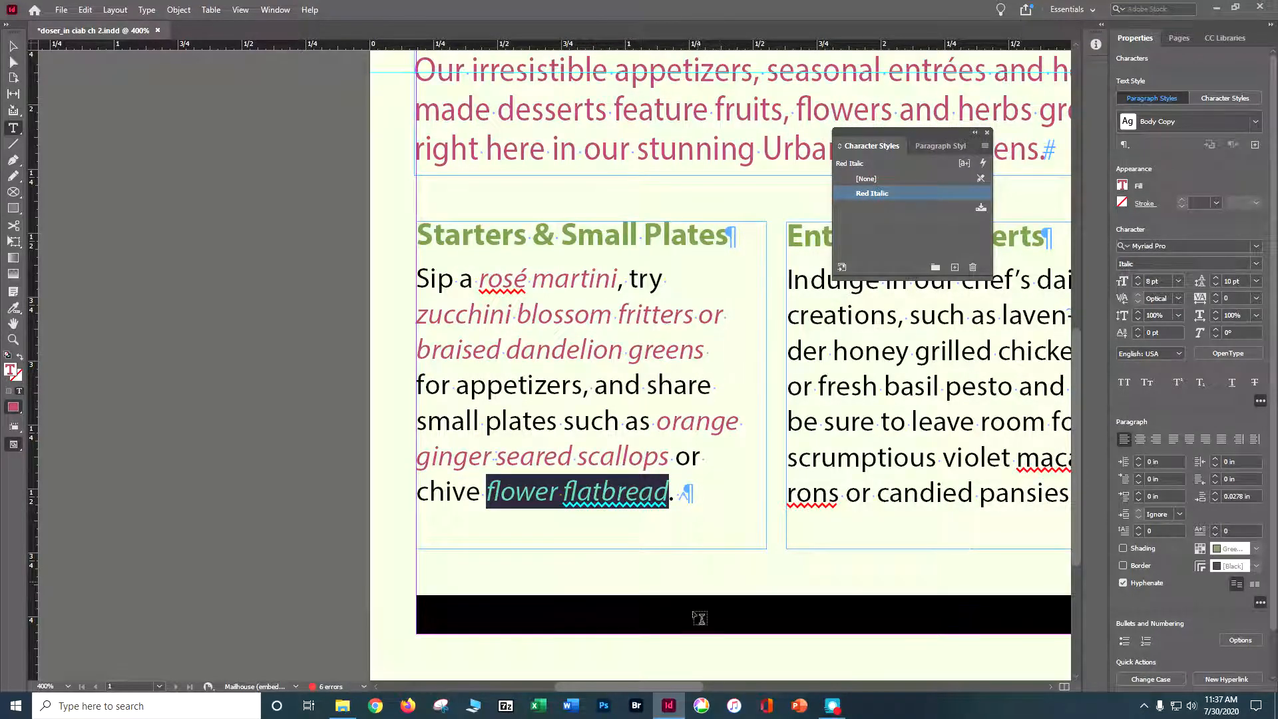
Apply Red Italic to "lavender honey grilled chicken or fresh basil pesto" and "violet macarons or candied pansies", and save the document.
{"action": "left_click_drag", "start_coordinate": [650, 686], "coordinate": [693, 682]}
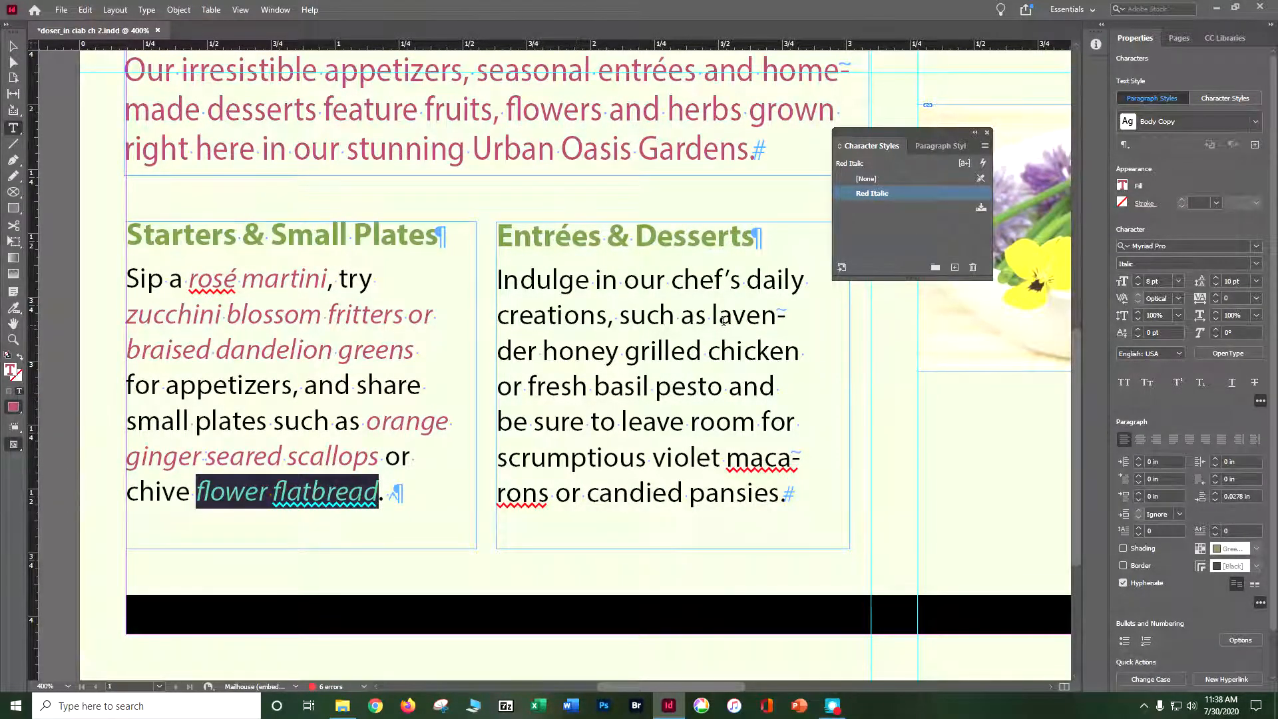
{"action": "left_click", "coordinate": [708, 313]}
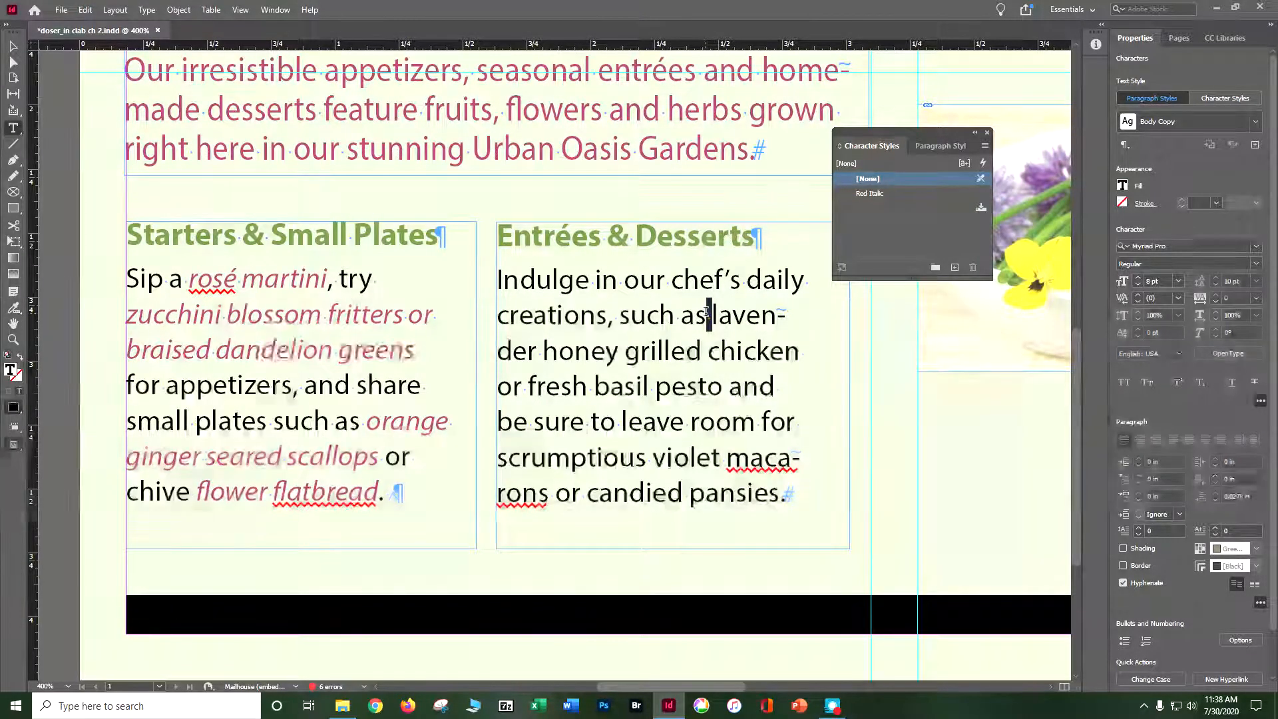
{"action": "left_click_drag", "start_coordinate": [707, 314], "coordinate": [716, 389]}
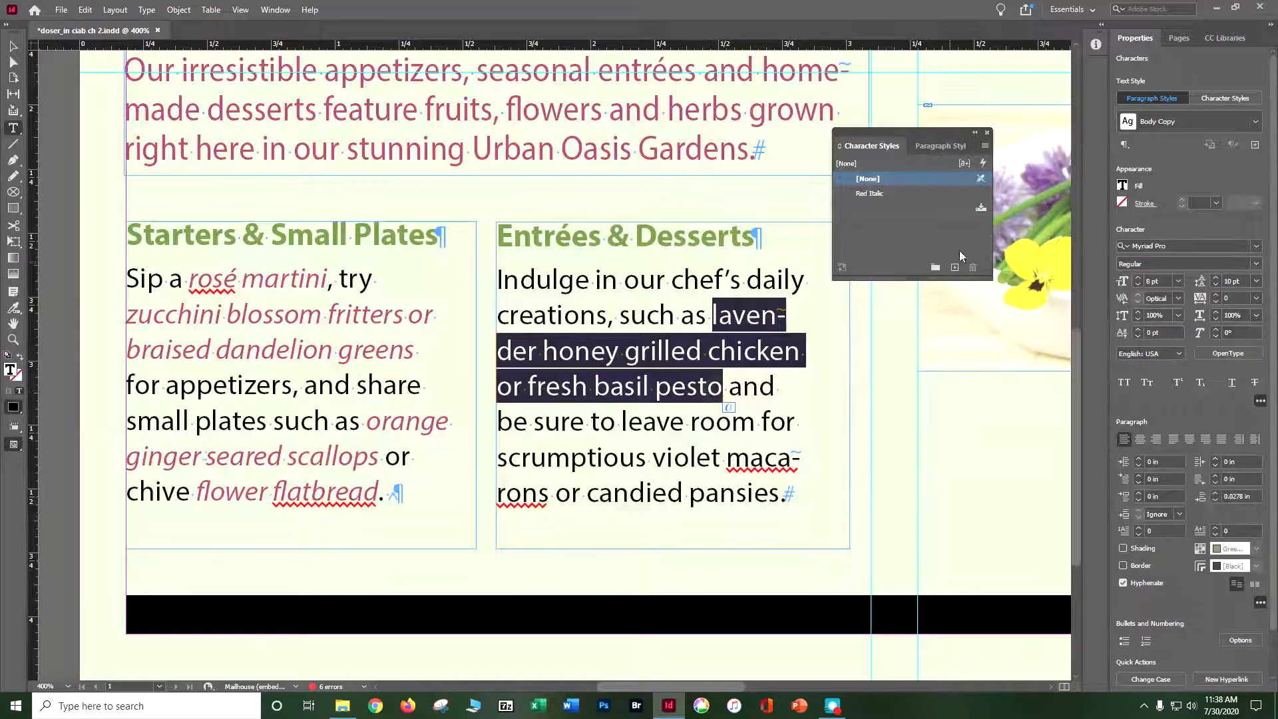
{"action": "left_click", "coordinate": [884, 193]}
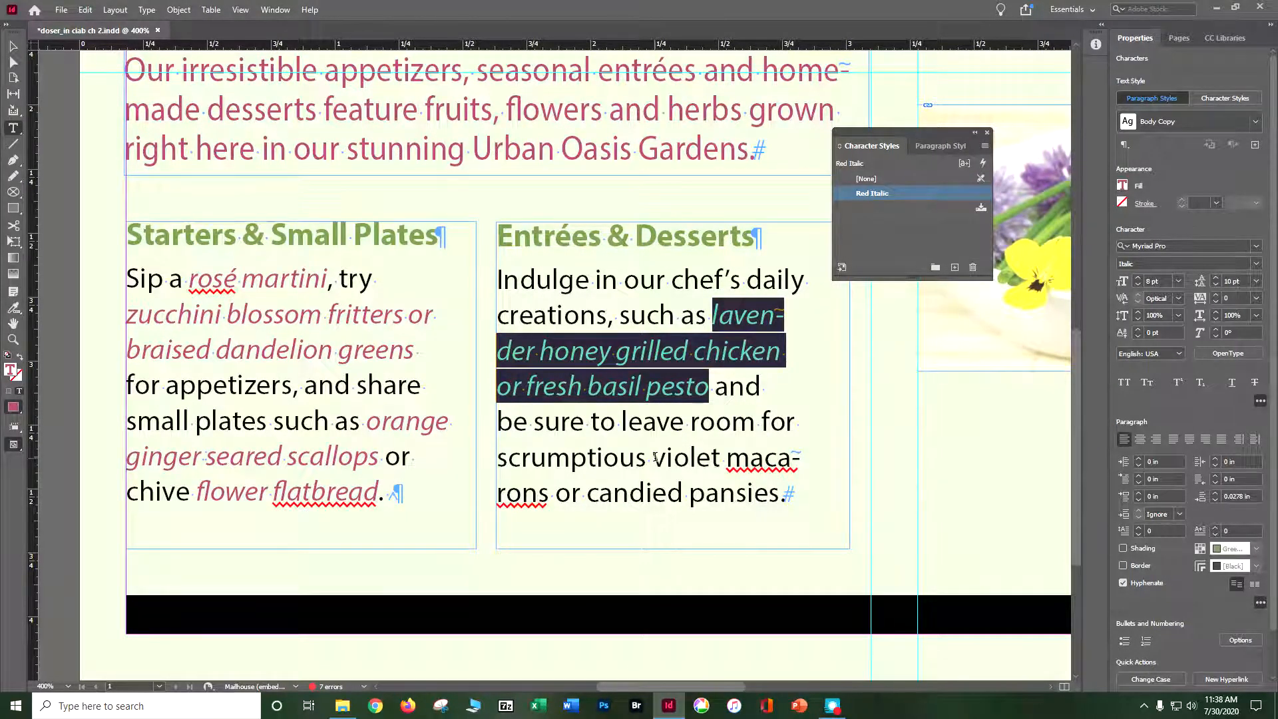
{"action": "mouse_move", "coordinate": [653, 458]}
{"action": "left_mouse_down"}
{"action": "mouse_move", "coordinate": [689, 492]}
{"action": "mouse_move", "coordinate": [780, 499]}
{"action": "mouse_move", "coordinate": [731, 469]}
{"action": "mouse_move", "coordinate": [652, 458]}
{"action": "left_mouse_up"}
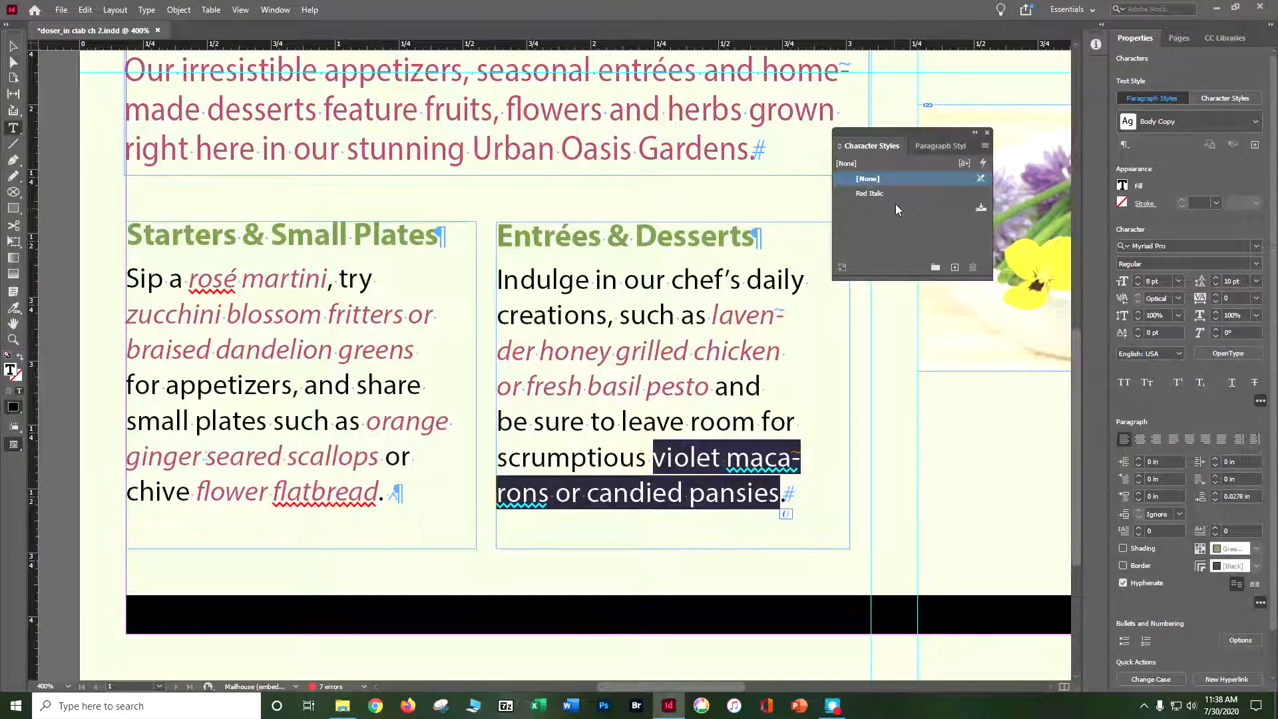
{"action": "left_click", "coordinate": [899, 193]}
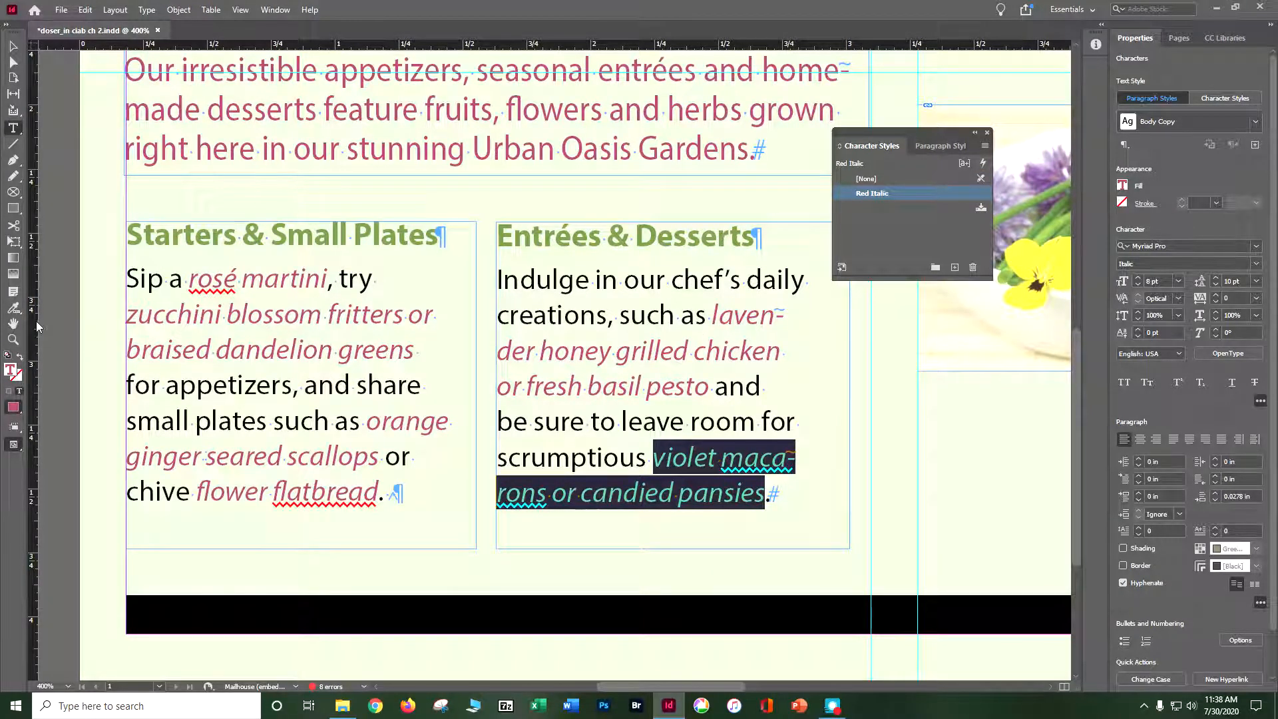
{"action": "key", "text": "ctrl+s"}
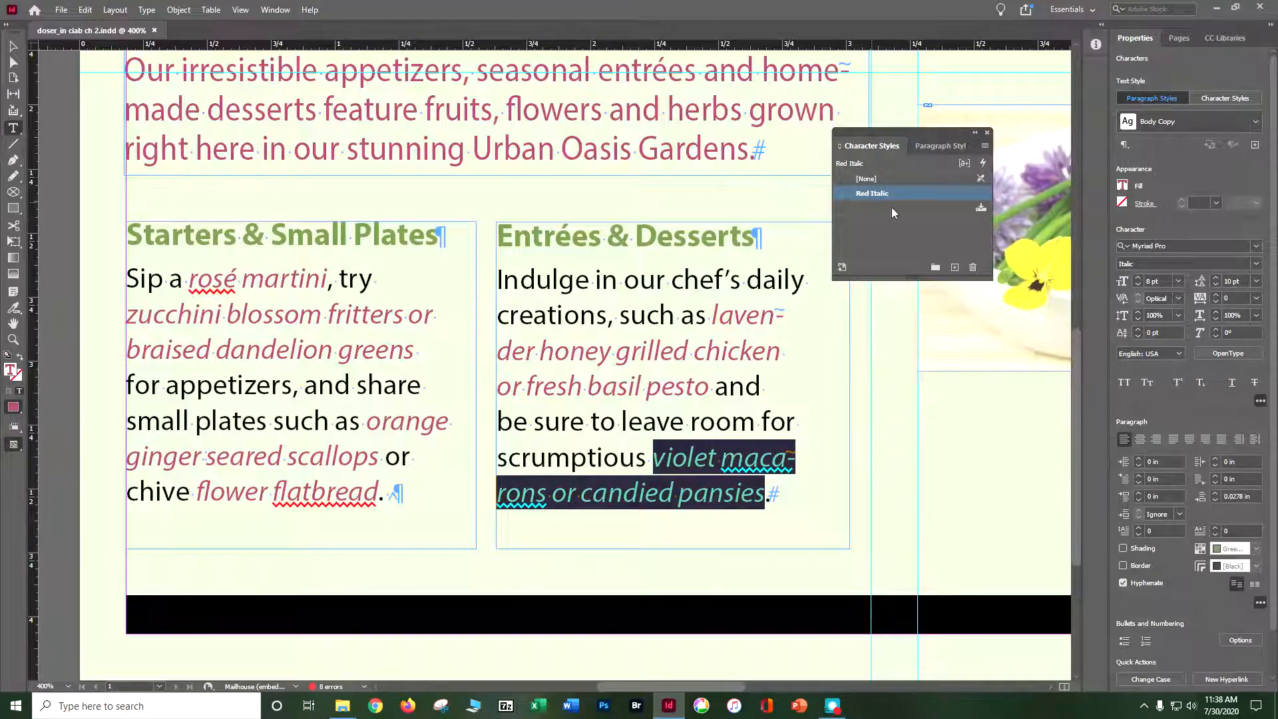
Dock the floating Character Styles and Paragraph Styles panels in the collapsed icon column beside Properties.
{"action": "left_click_drag", "start_coordinate": [892, 146], "coordinate": [1092, 63]}
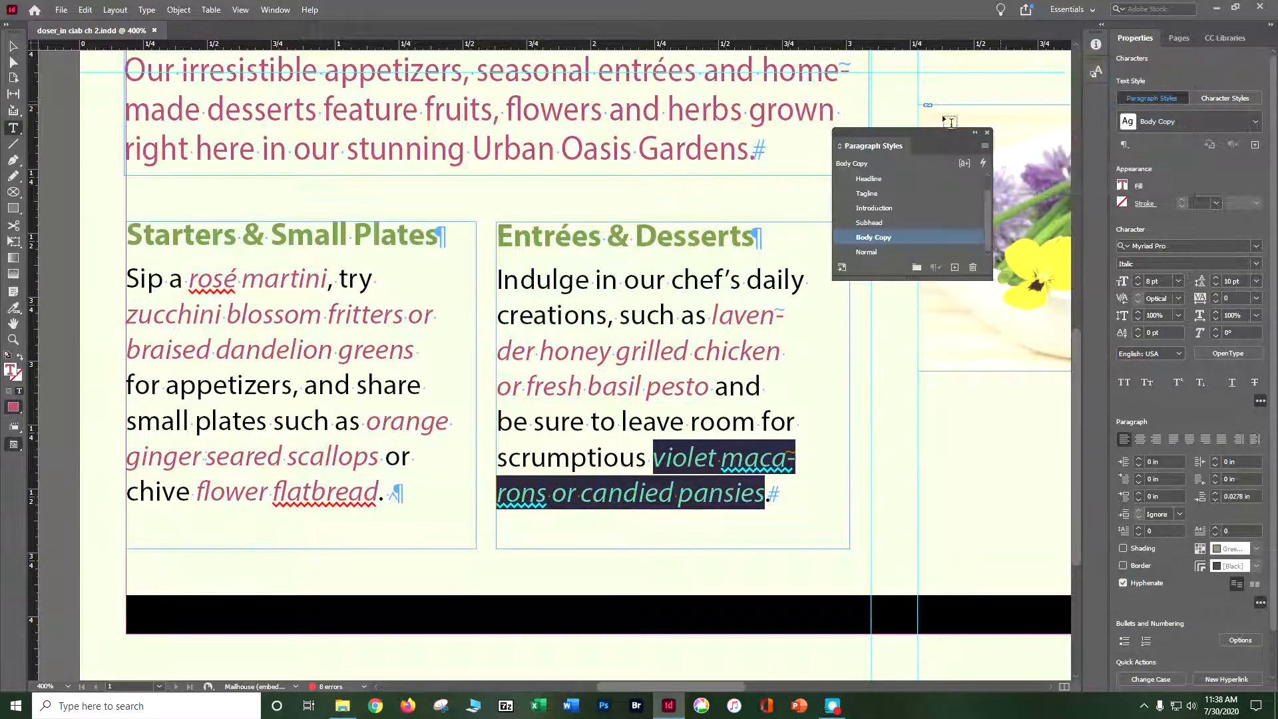
{"action": "left_click_drag", "start_coordinate": [893, 147], "coordinate": [1098, 98]}
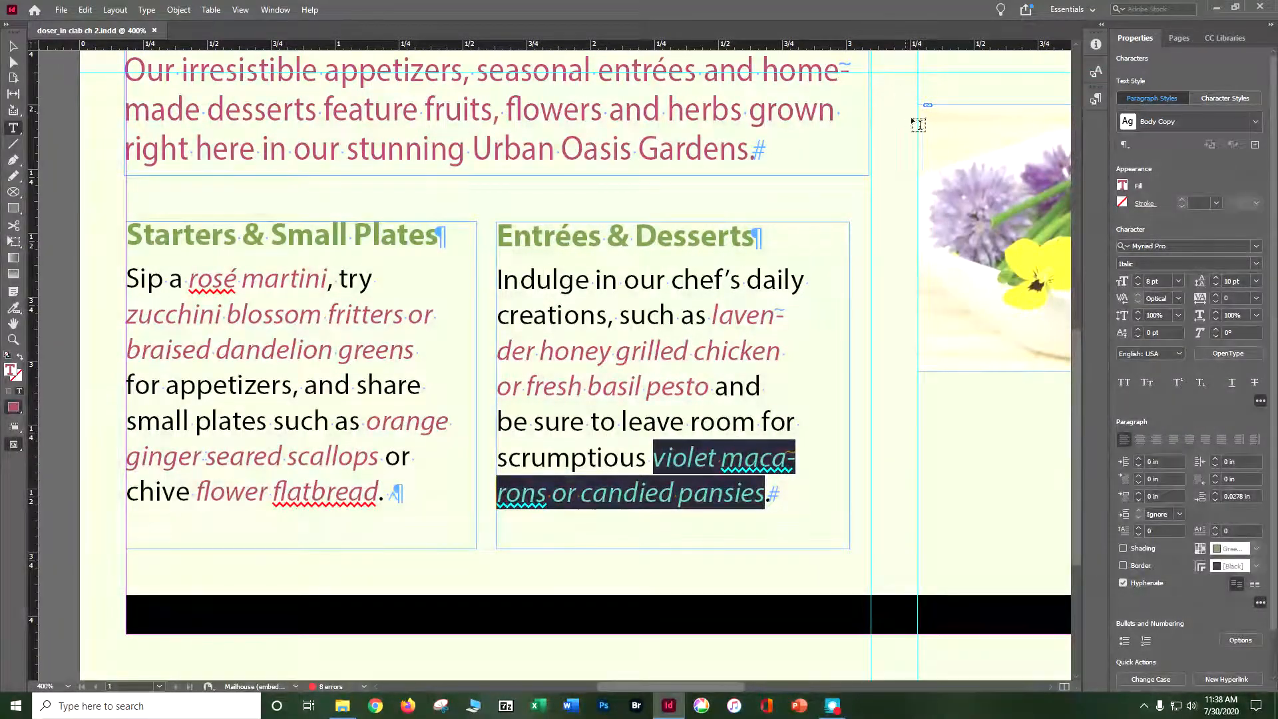
Deselect the highlighted text and import DiningRoom.jpg from the Lesson02 folder, ready for placing.
{"action": "left_click", "coordinate": [238, 11]}
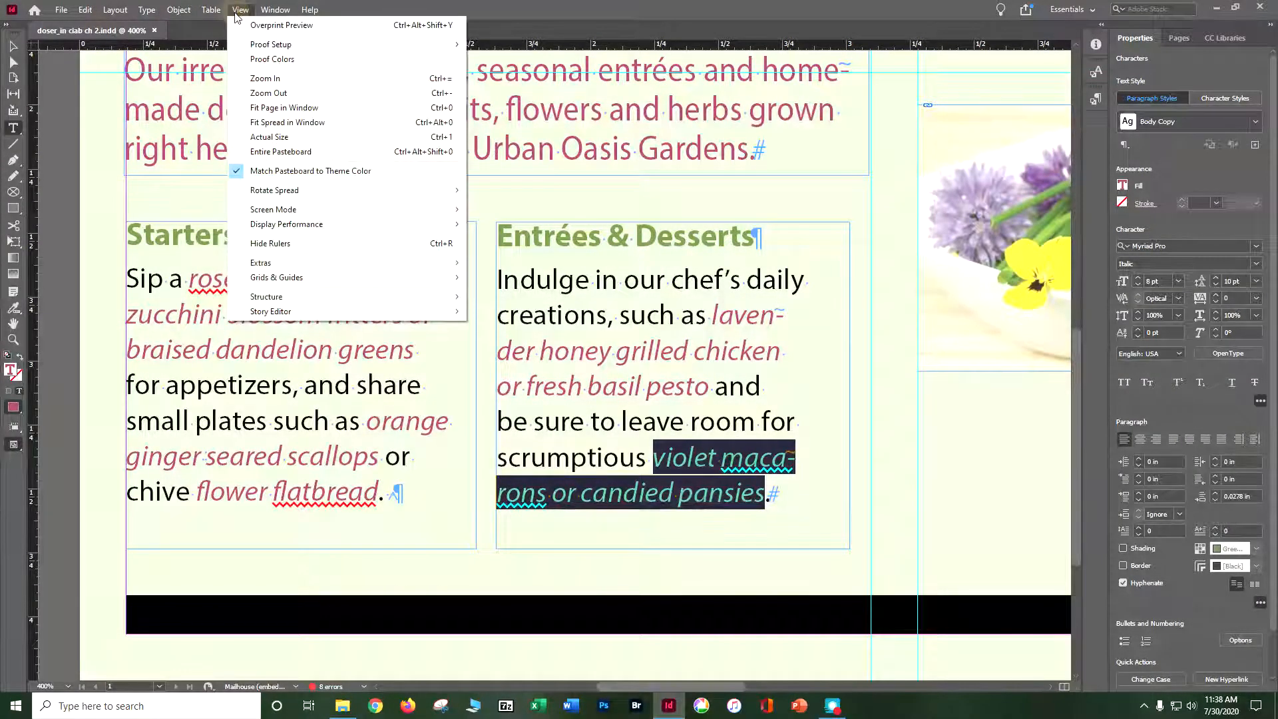
{"action": "left_click", "coordinate": [262, 112]}
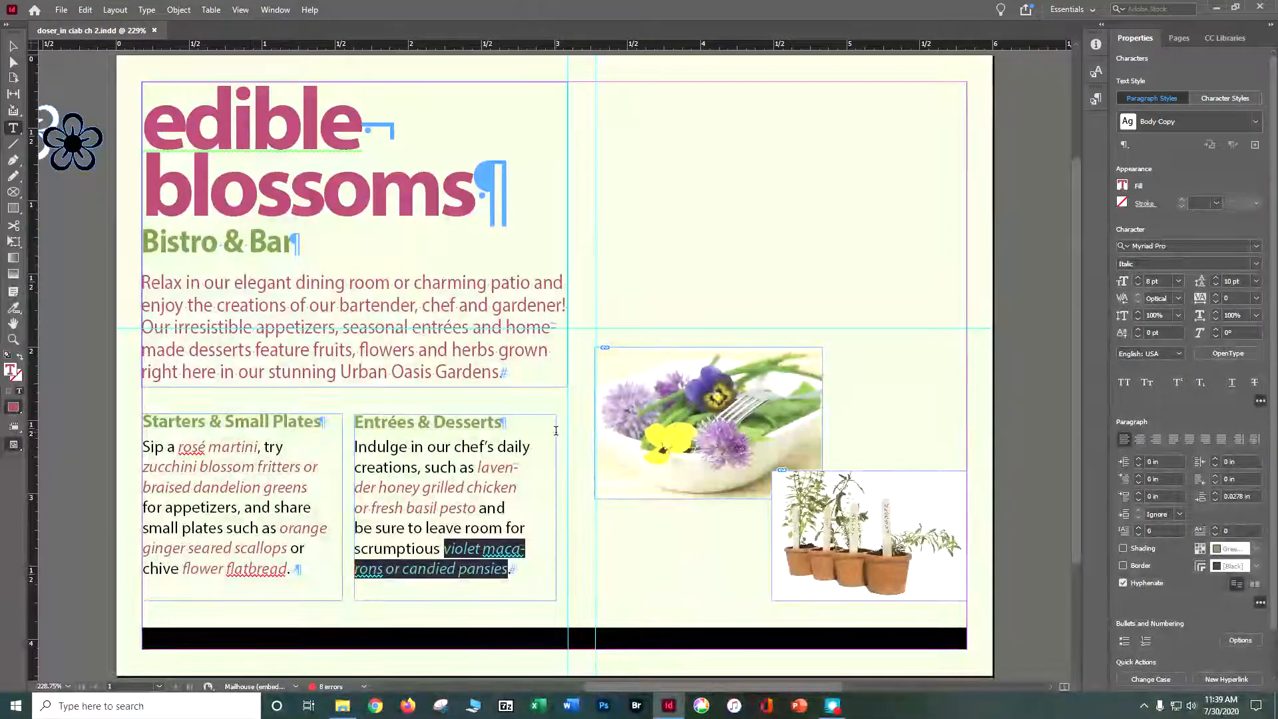
{"action": "left_click", "coordinate": [85, 10]}
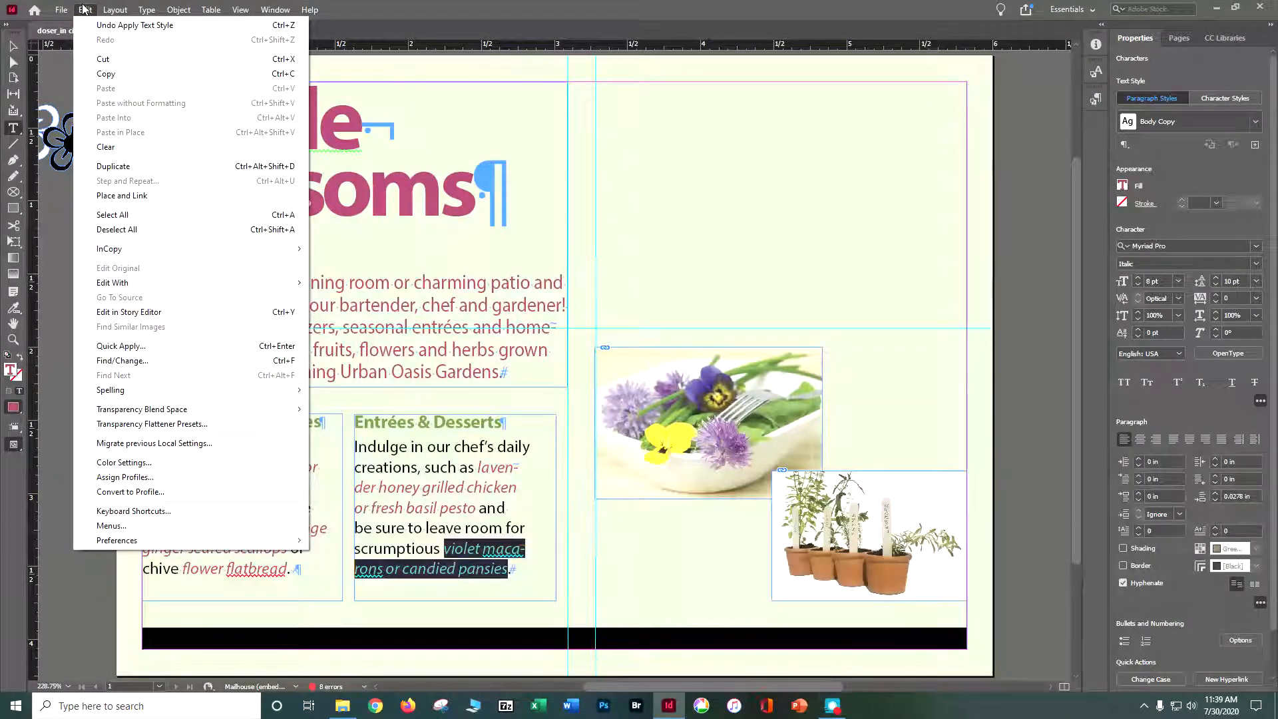
{"action": "left_click", "coordinate": [111, 231]}
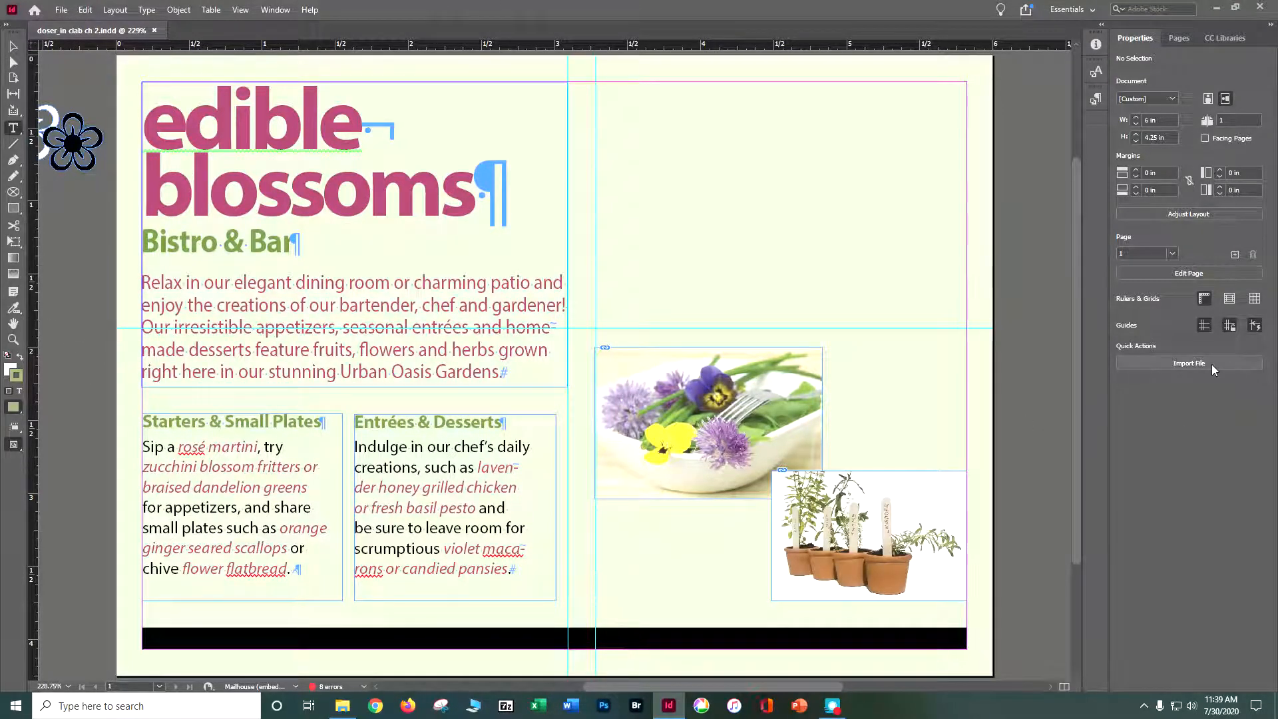
{"action": "left_click", "coordinate": [1176, 365]}
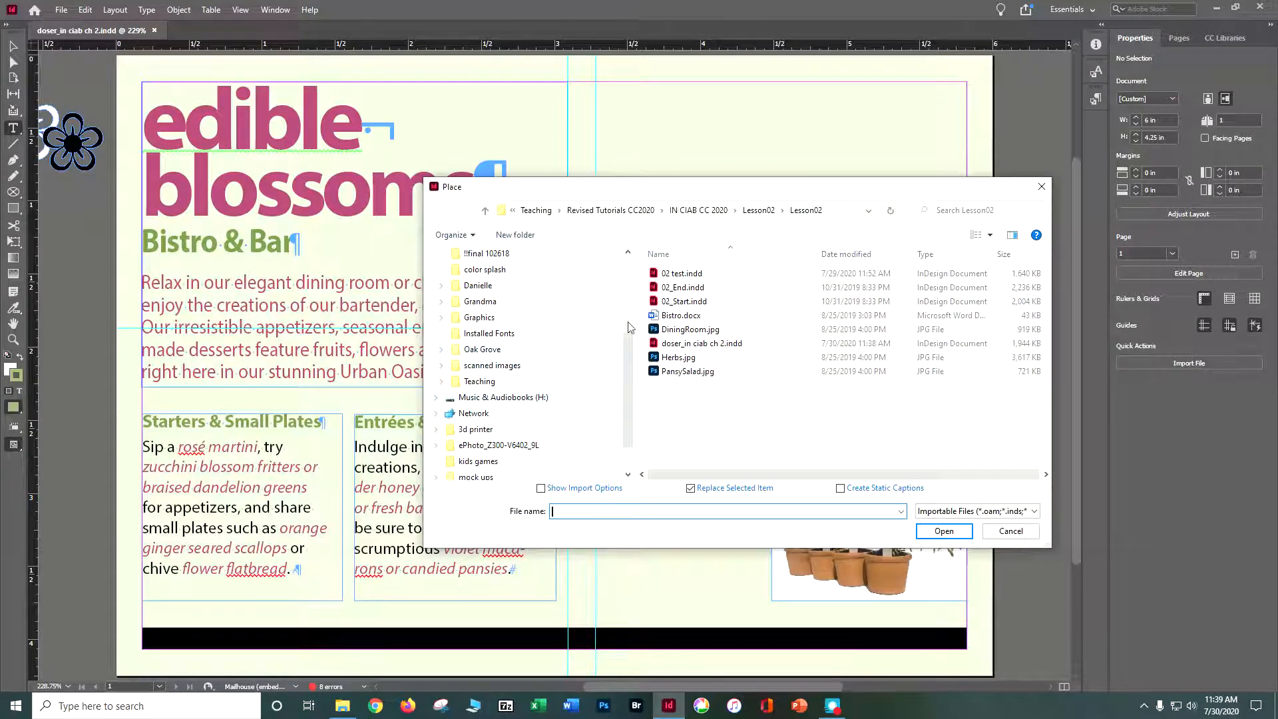
{"action": "left_click", "coordinate": [687, 330]}
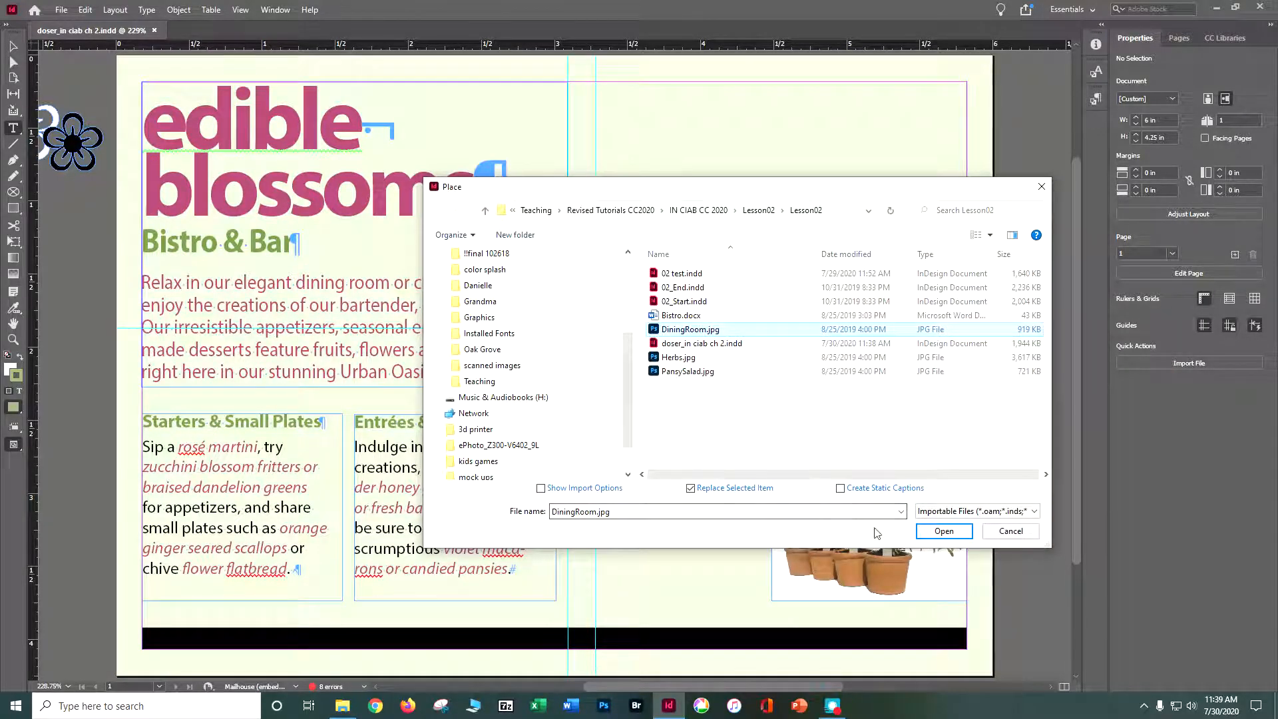
{"action": "left_click", "coordinate": [943, 532]}
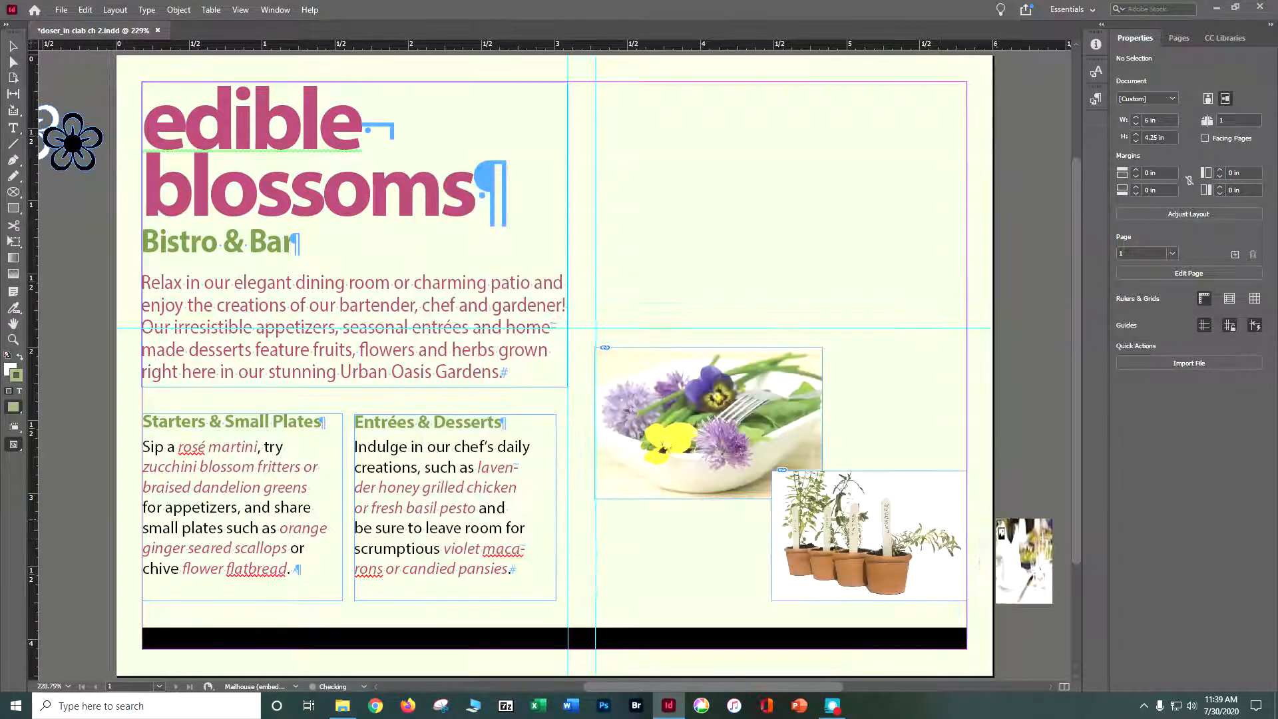
Try placing the dining room photo at full size on the pasteboard beside the page, and undo the placement.
{"action": "key", "text": "ctrl+minus"}
{"action": "key", "text": "ctrl+minus"}
{"action": "key", "text": "ctrl+minus"}
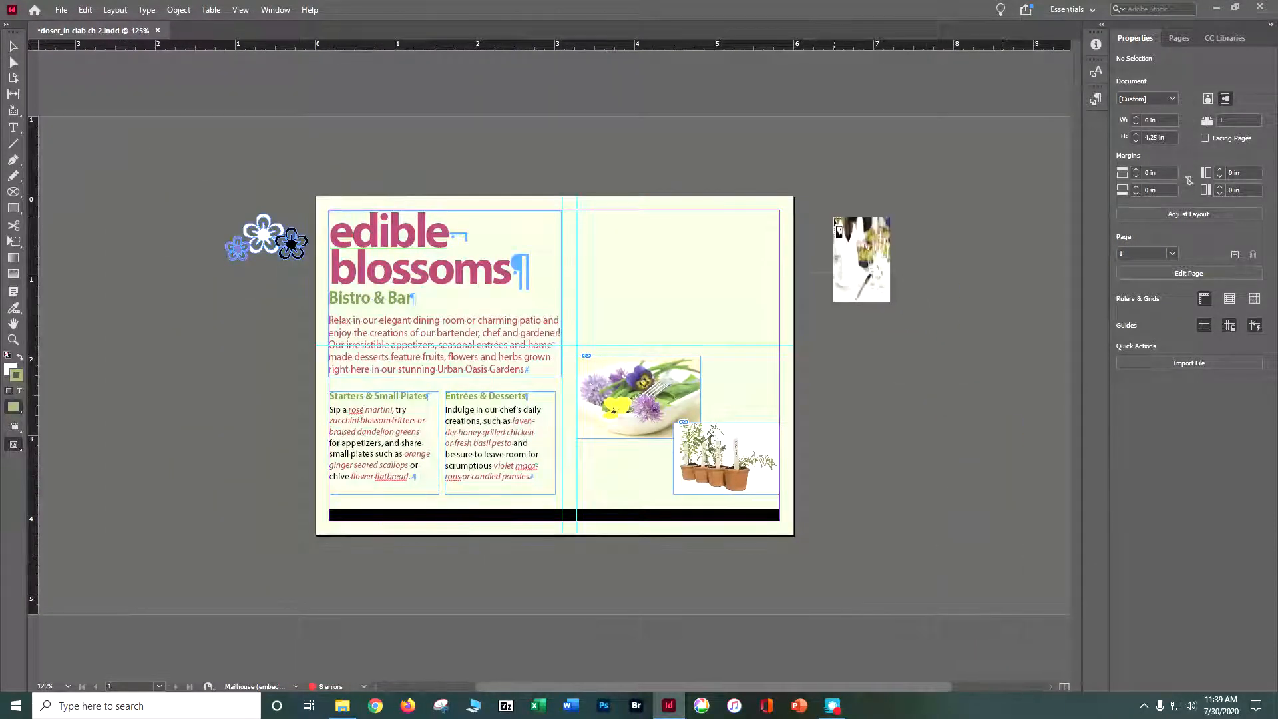
{"action": "left_click", "coordinate": [834, 217]}
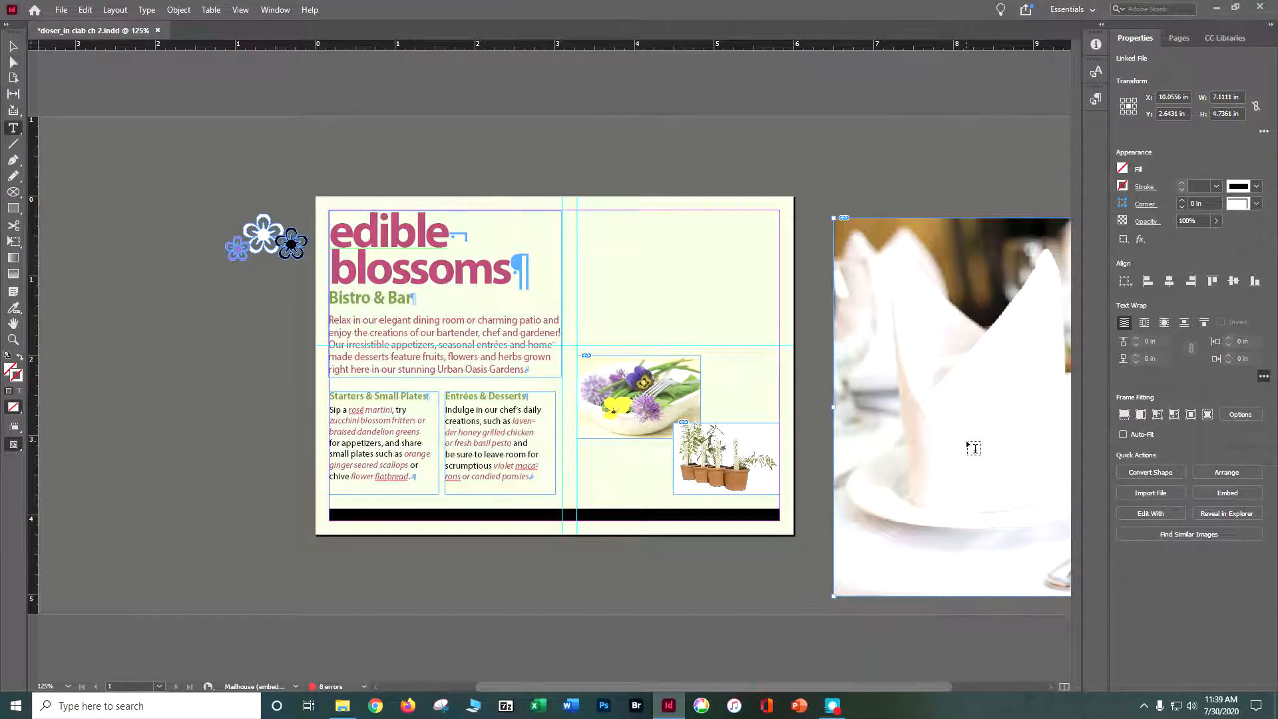
{"action": "key", "text": "ctrl+z"}
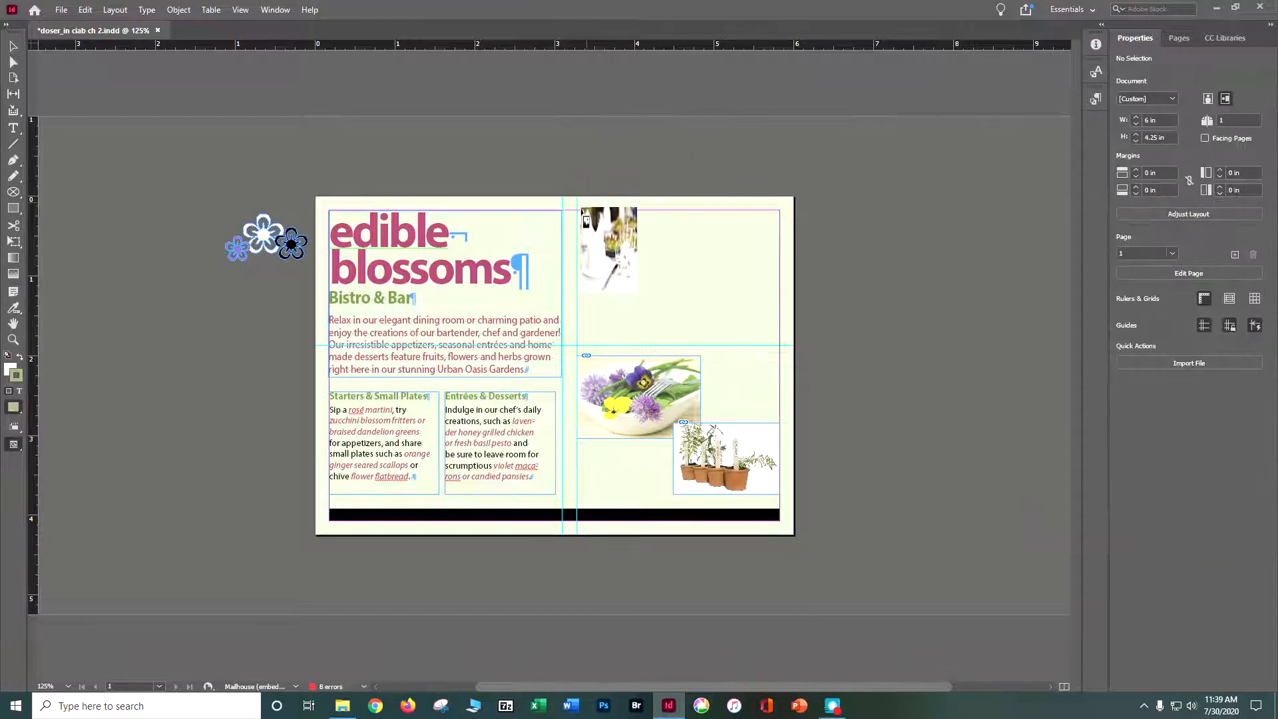
Place the dining room photo above the salad photo, fitted between the guides and margins at about 2.54 × 1.69 in.
{"action": "key", "text": "ctrl+equal"}
{"action": "key", "text": "ctrl+equal"}
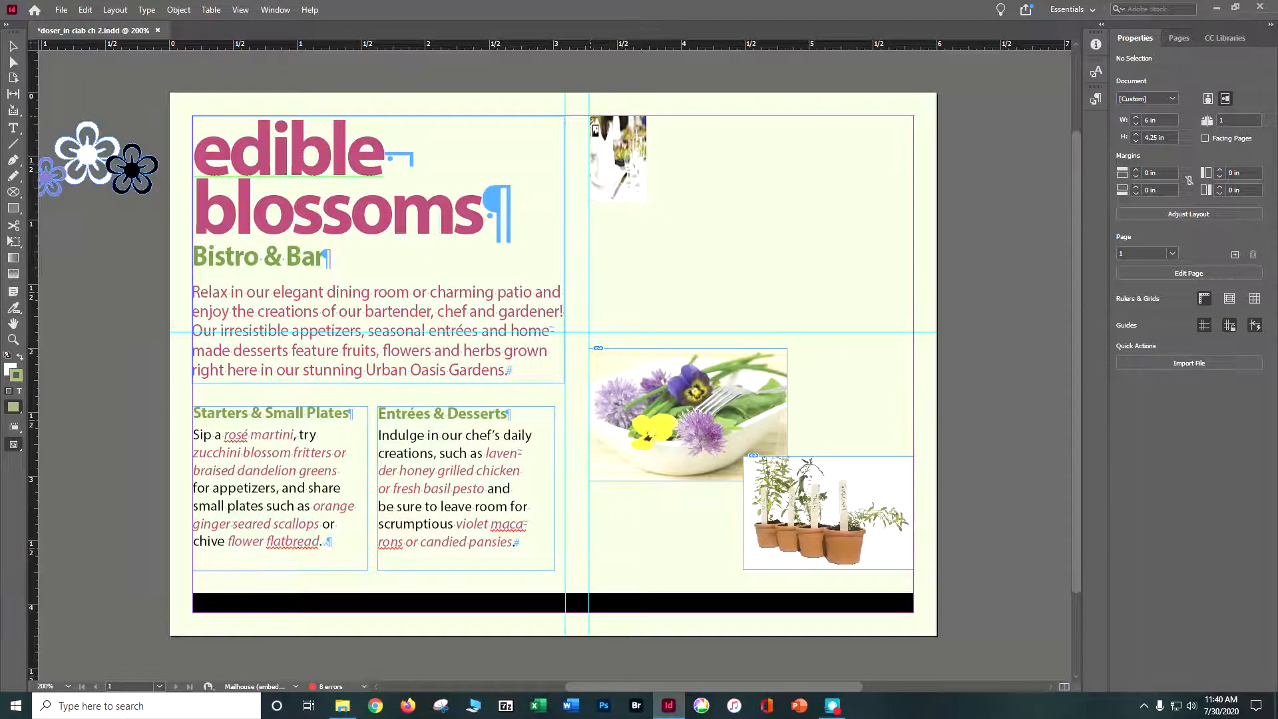
{"action": "left_click_drag", "start_coordinate": [591, 118], "coordinate": [914, 332]}
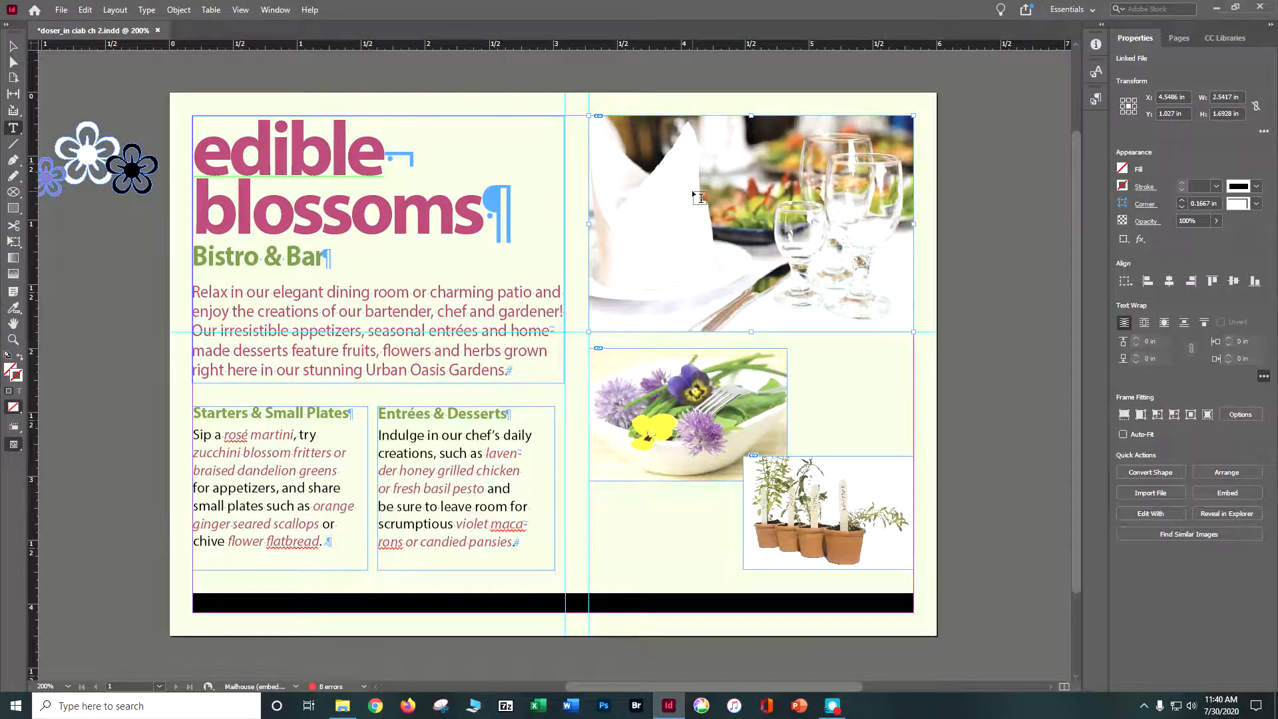
Try cropping the dining room photo by shrinking its frame to about 1.42 × 1.21 in, and undo both frame changes.
{"action": "left_click", "coordinate": [11, 47]}
{"action": "left_click_drag", "start_coordinate": [749, 330], "coordinate": [747, 271]}
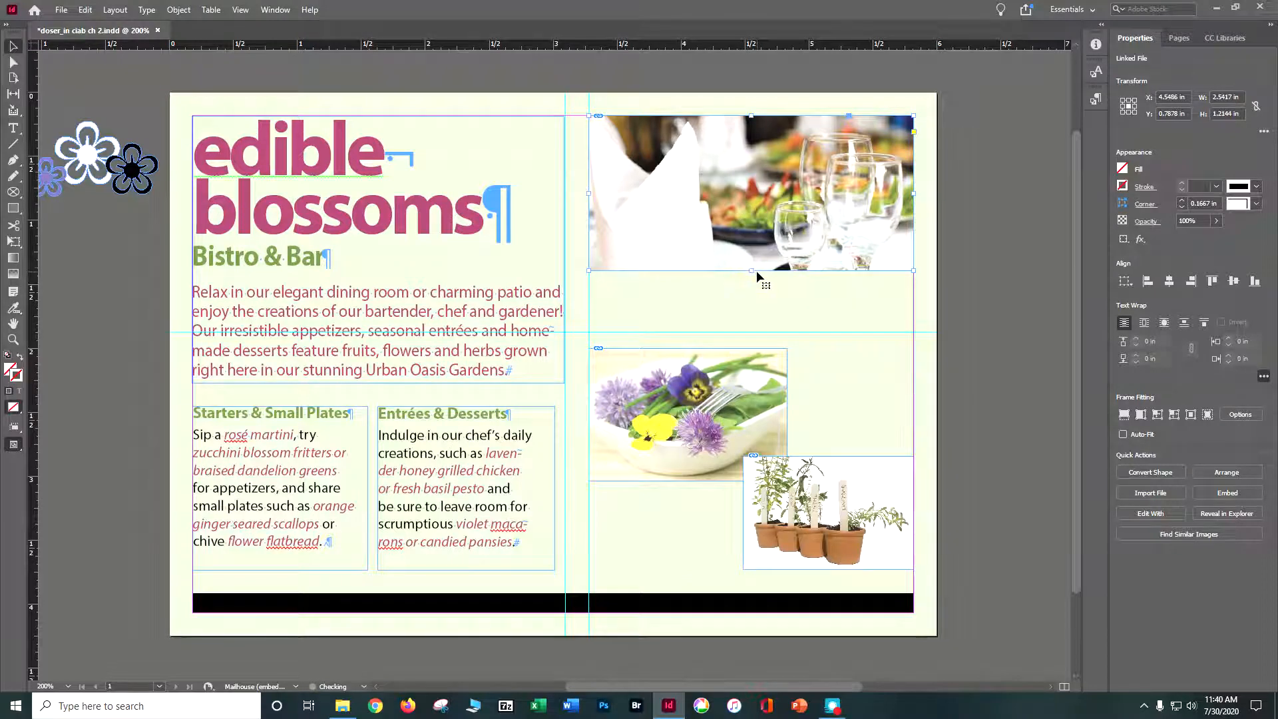
{"action": "left_click_drag", "start_coordinate": [913, 193], "coordinate": [770, 213]}
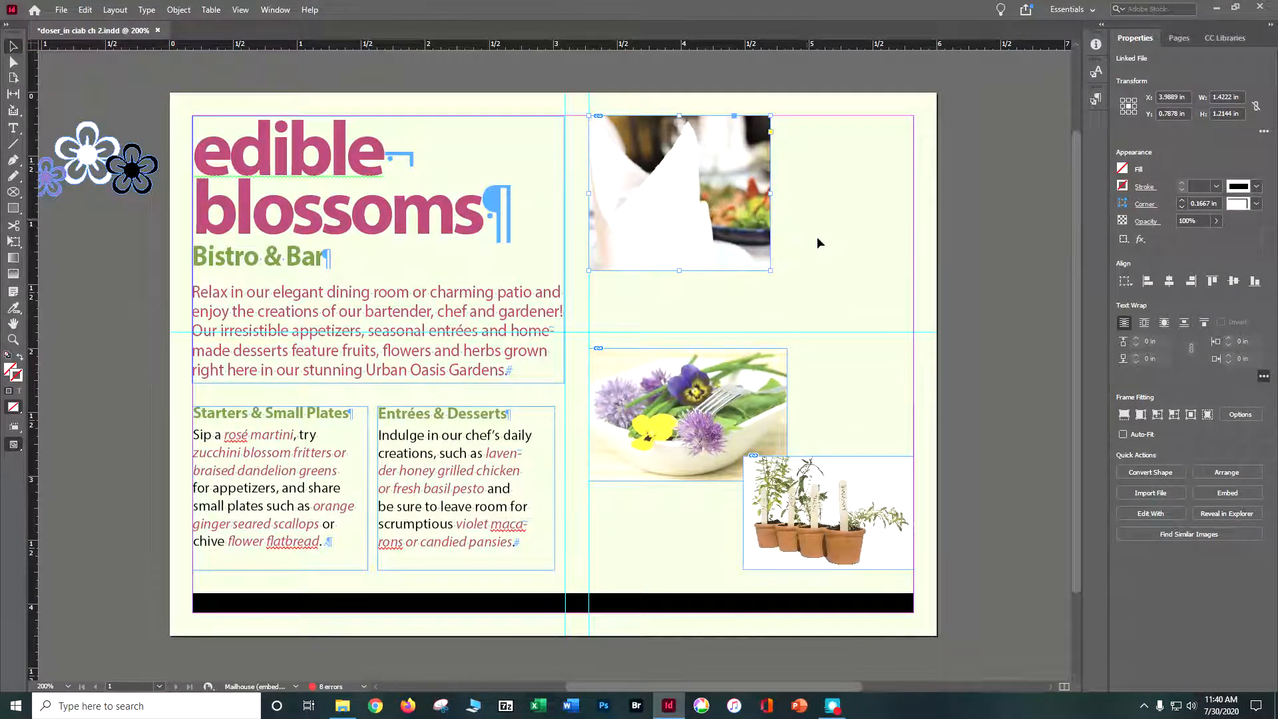
{"action": "key", "text": "ctrl+z"}
{"action": "key", "text": "ctrl+z"}
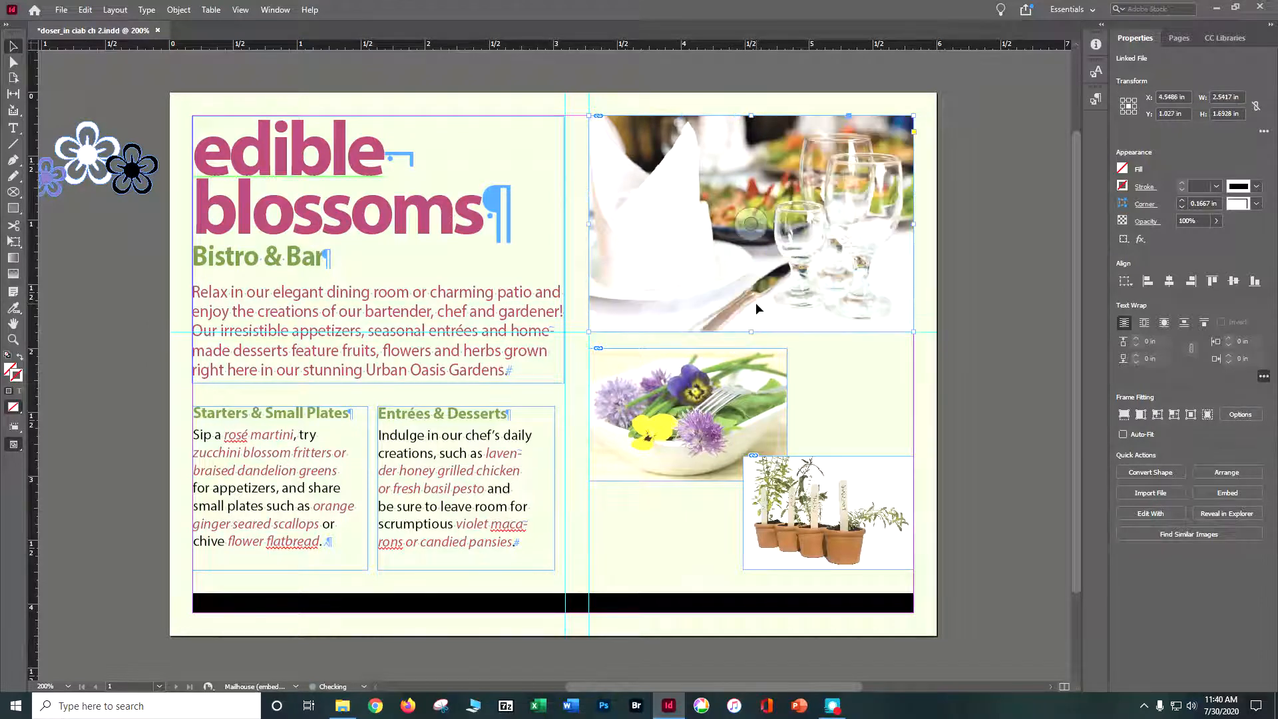
Enable Auto-Fit on the dining room photo, test it by shrinking the frame to about 1.70 × 1.18 in, and undo the resize.
{"action": "left_click", "coordinate": [1123, 435]}
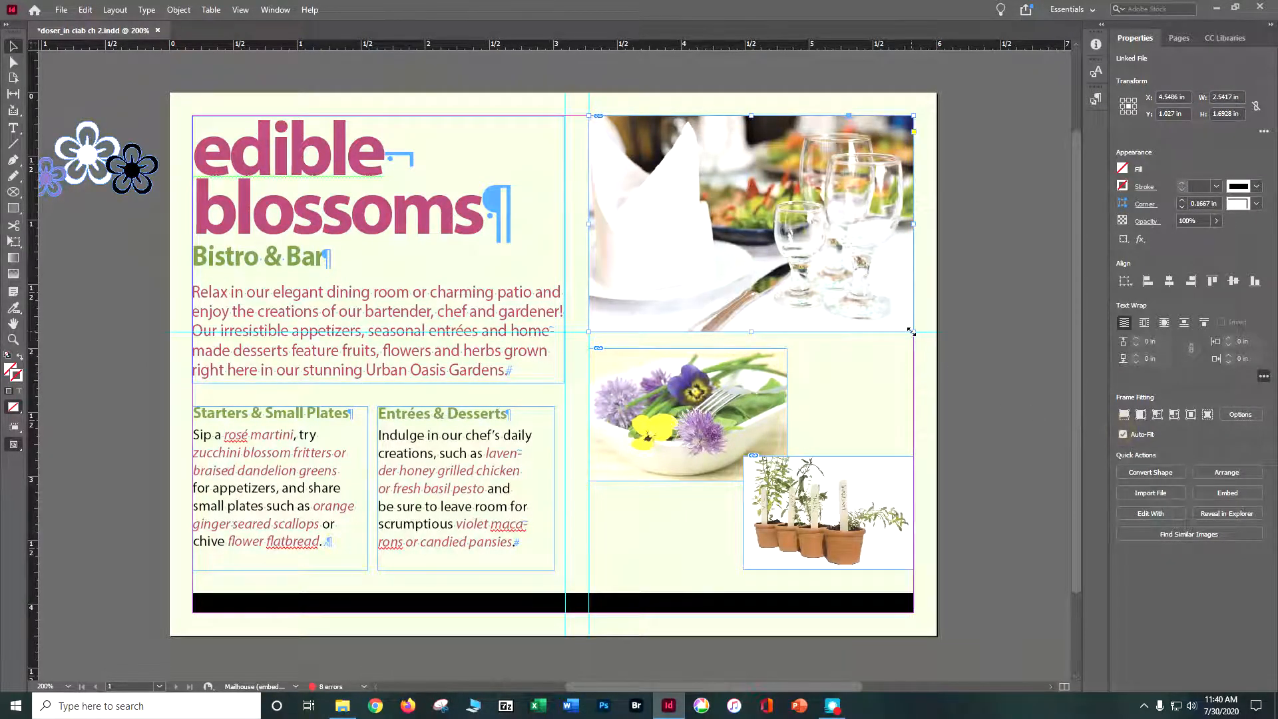
{"action": "left_click_drag", "start_coordinate": [911, 331], "coordinate": [805, 267]}
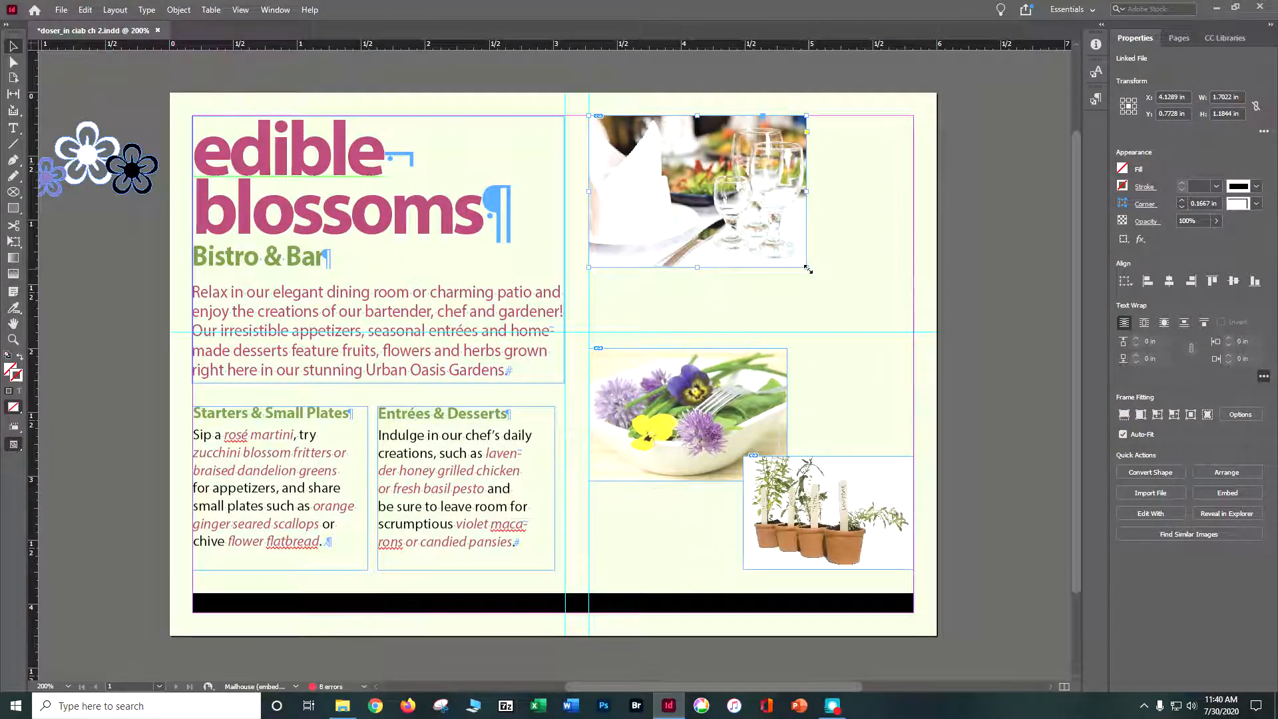
{"action": "key", "text": "ctrl+z"}
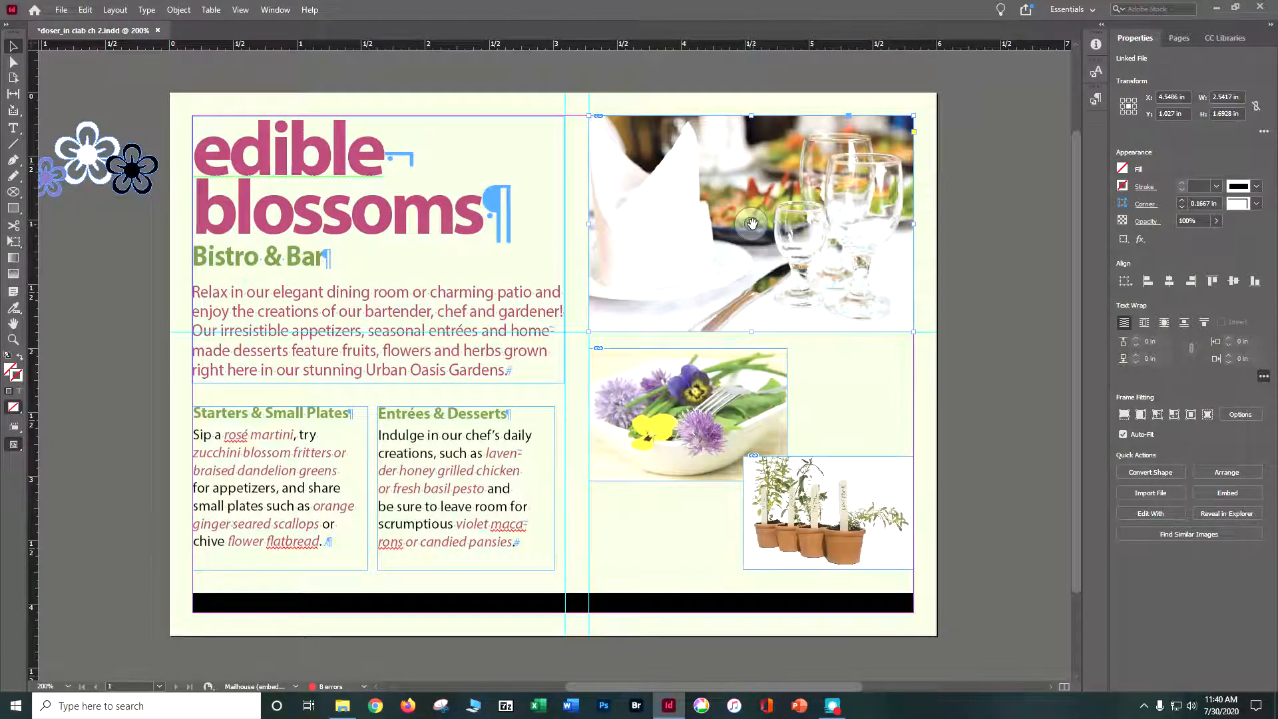
Try repositioning the dining room photo inside its frame with the content grabber, and undo the move.
{"action": "mouse_move", "coordinate": [752, 224]}
{"action": "left_mouse_down"}
{"action": "mouse_move", "coordinate": [763, 193]}
{"action": "mouse_move", "coordinate": [740, 233]}
{"action": "left_mouse_up"}
{"action": "key", "text": "ctrl+z"}
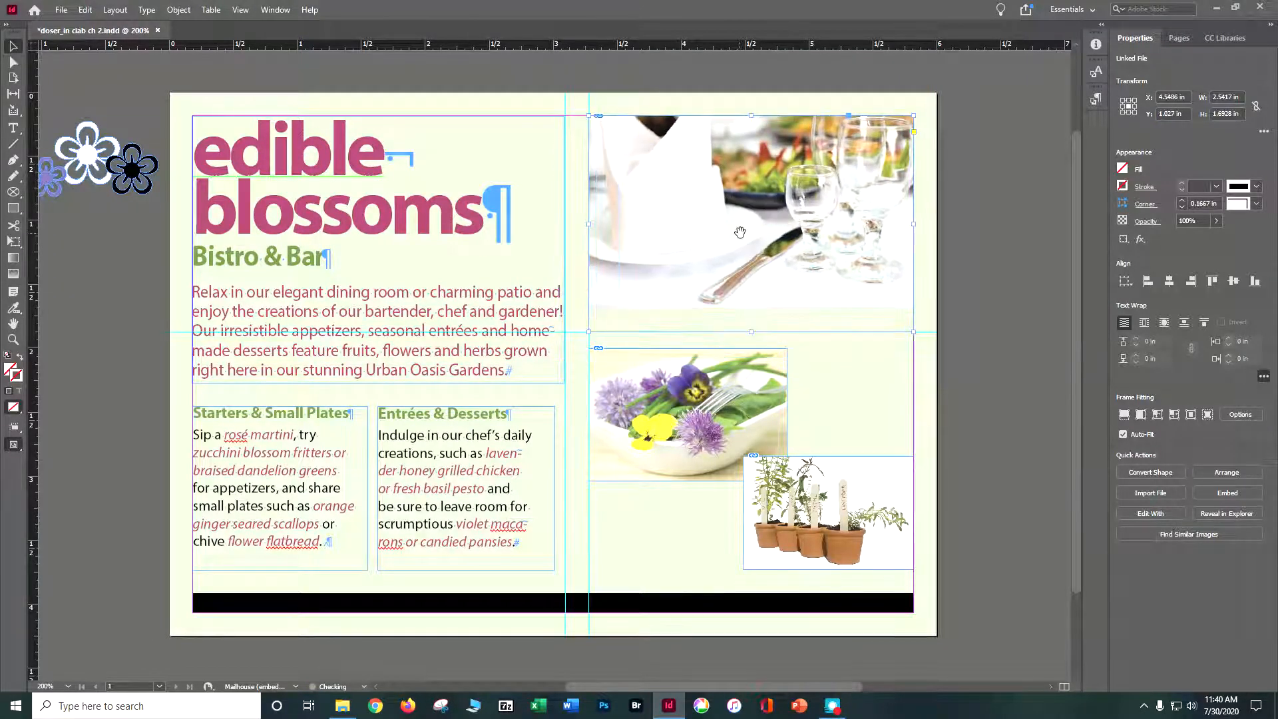
{"action": "key", "text": "ctrl+z"}
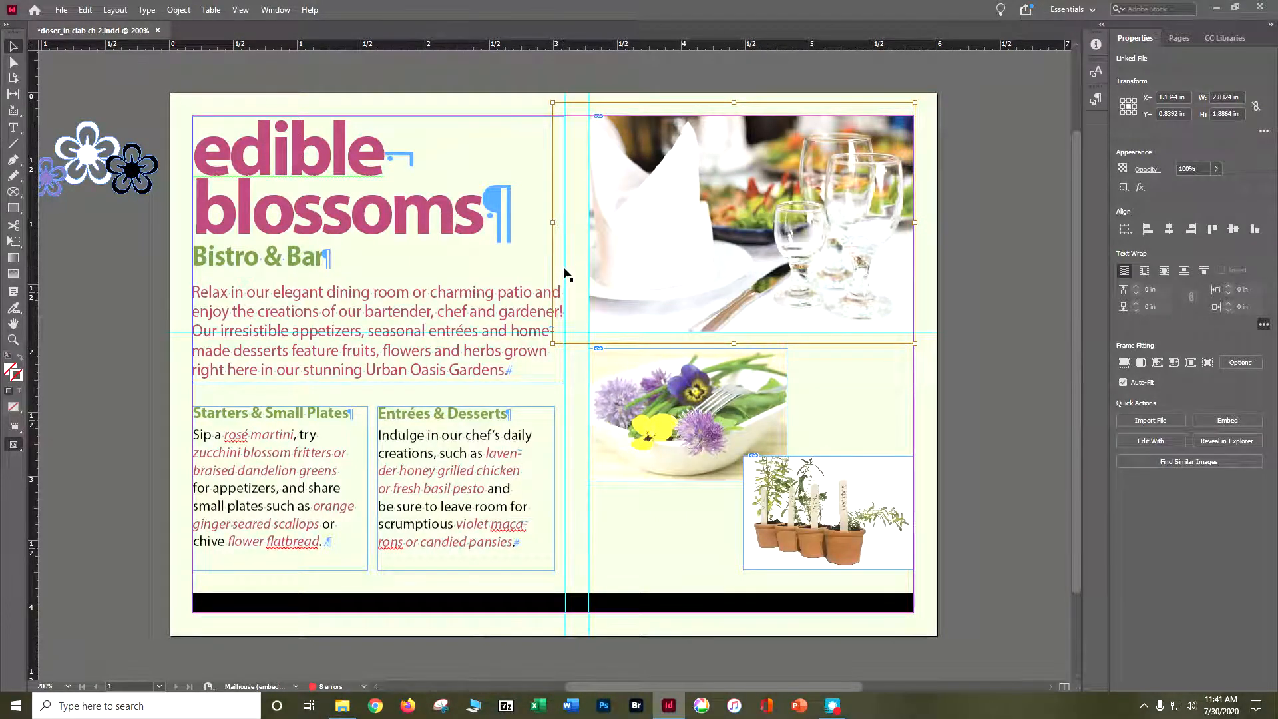
Nudge the dining room photo horizontally and vertically within its frame to try different crops.
{"action": "key", "text": "Right"}
{"action": "key", "text": "Right"}
{"action": "key", "text": "Right"}
{"action": "key", "text": "Right"}
{"action": "key", "text": "Right"}
{"action": "key", "text": "Right"}
{"action": "key", "text": "Right"}
{"action": "key", "text": "Right"}
{"action": "key", "text": "Right"}
{"action": "key", "text": "Right"}
{"action": "key", "text": "Right"}
{"action": "key", "text": "Right"}
{"action": "key", "text": "Right"}
{"action": "key", "text": "Right"}
{"action": "key", "text": "Right"}
{"action": "key", "text": "Right"}
{"action": "key", "text": "Right"}
{"action": "key", "text": "Right"}
{"action": "key", "text": "Right"}
{"action": "key", "text": "Right"}
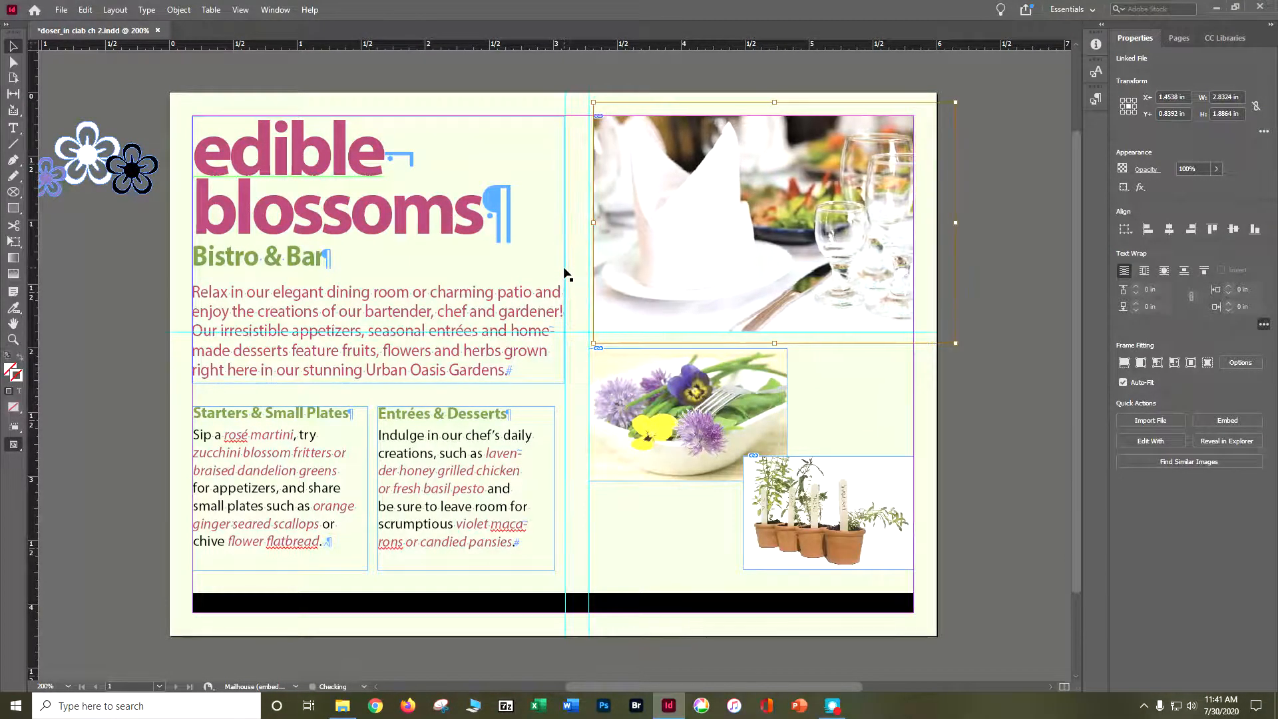
{"action": "key", "text": "Left"}
{"action": "key", "text": "Left"}
{"action": "key", "text": "Left"}
{"action": "key", "text": "Left"}
{"action": "key", "text": "Left"}
{"action": "key", "text": "Left"}
{"action": "key", "text": "Down"}
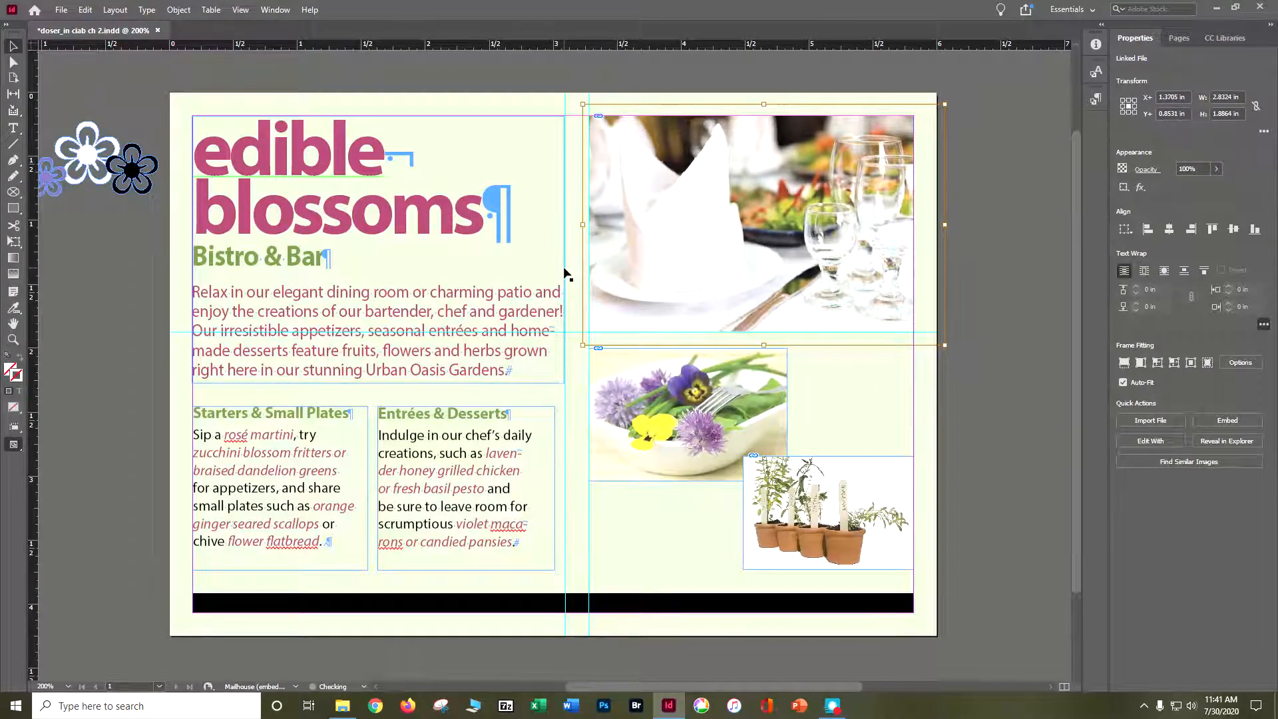
{"action": "key", "text": "Up"}
{"action": "key", "text": "Up"}
{"action": "key", "text": "Up"}
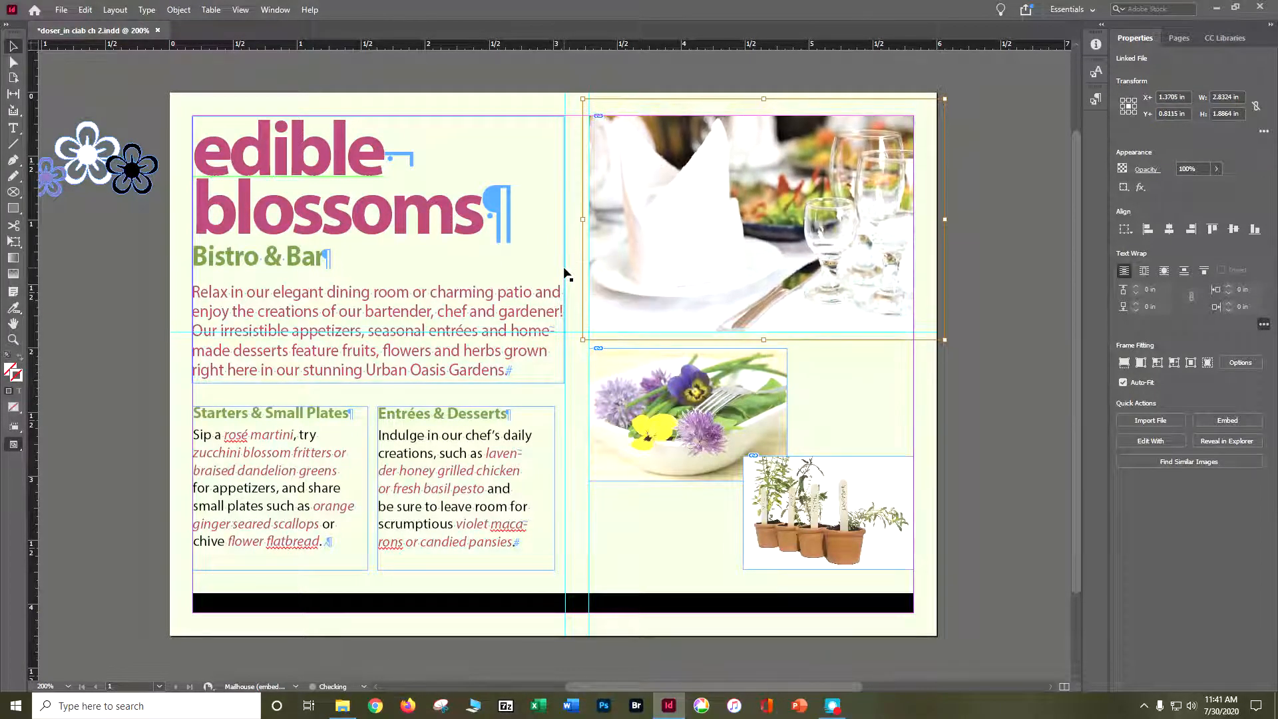
{"action": "key", "text": "Up"}
{"action": "key", "text": "Up"}
{"action": "key", "text": "Up"}
{"action": "key", "text": "Up"}
{"action": "key", "text": "Up"}
{"action": "key", "text": "Up"}
{"action": "key", "text": "Up"}
{"action": "key", "text": "Up"}
{"action": "key", "text": "Up"}
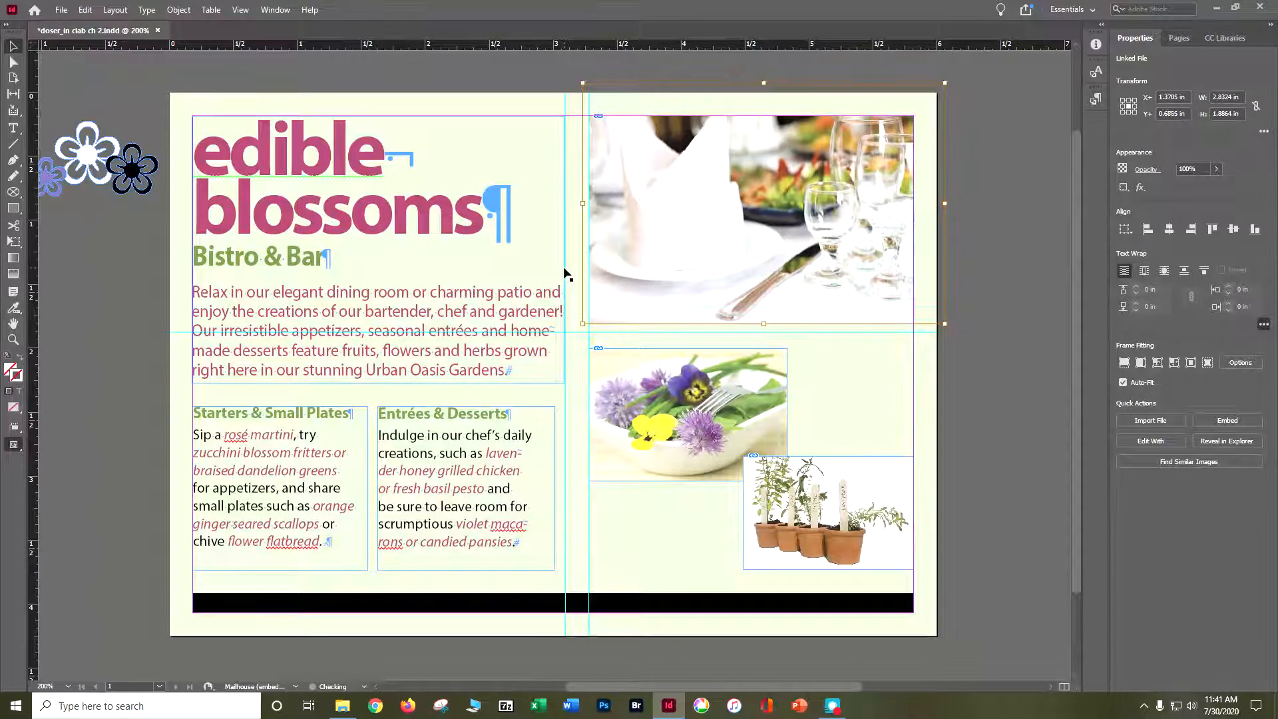
{"action": "key", "text": "Down"}
{"action": "key", "text": "Down"}
{"action": "key", "text": "Down"}
{"action": "key", "text": "Down"}
{"action": "key", "text": "Down"}
{"action": "key", "text": "Down"}
{"action": "key", "text": "Down"}
{"action": "key", "text": "Down"}
{"action": "key", "text": "Down"}
{"action": "key", "text": "Down"}
{"action": "key", "text": "Down"}
{"action": "key", "text": "Down"}
{"action": "key", "text": "Down"}
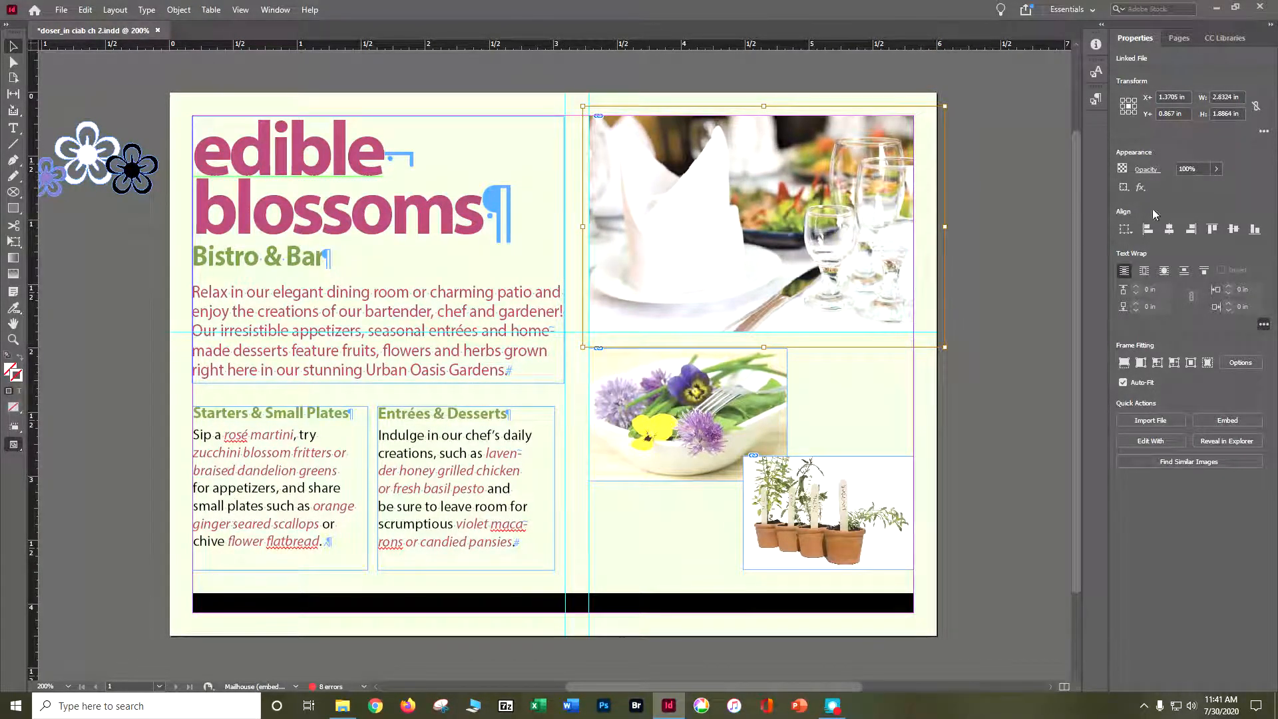
Apply Fit Content to Frame, Content-Aware Fit and Center Content to the dining room photo, and save the document.
{"action": "left_click", "coordinate": [1157, 363]}
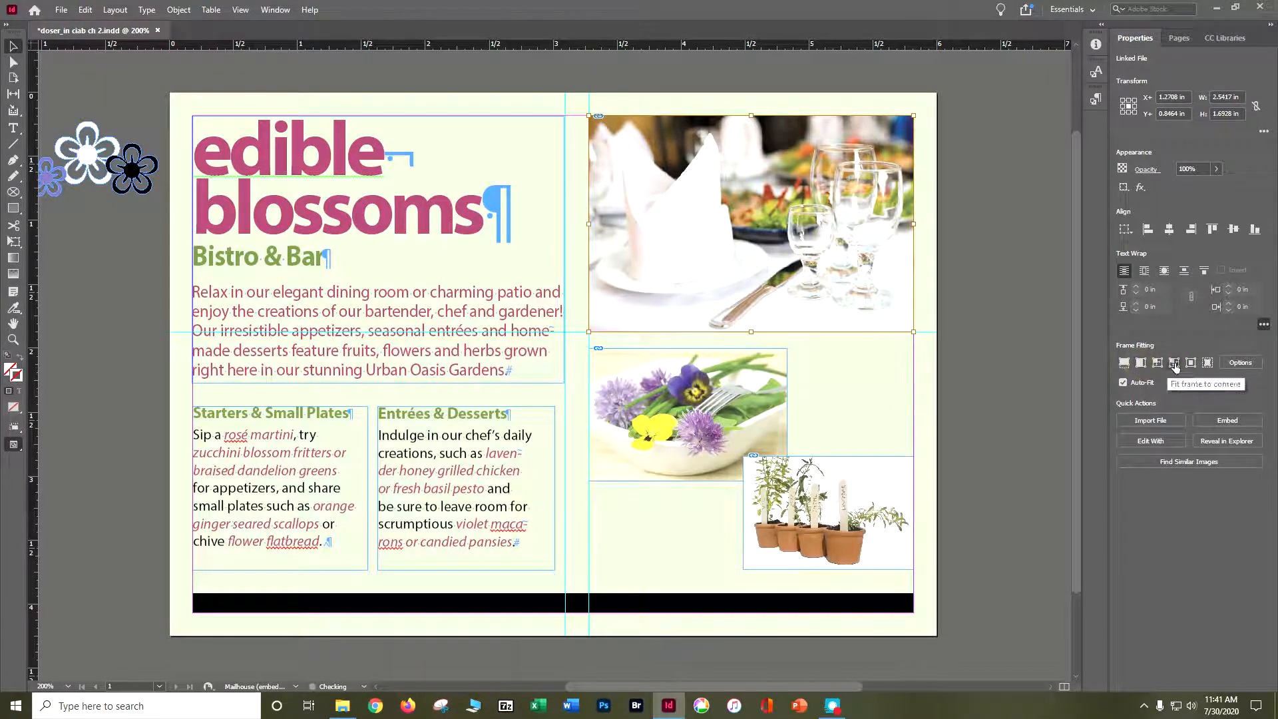
{"action": "left_click", "coordinate": [1206, 364]}
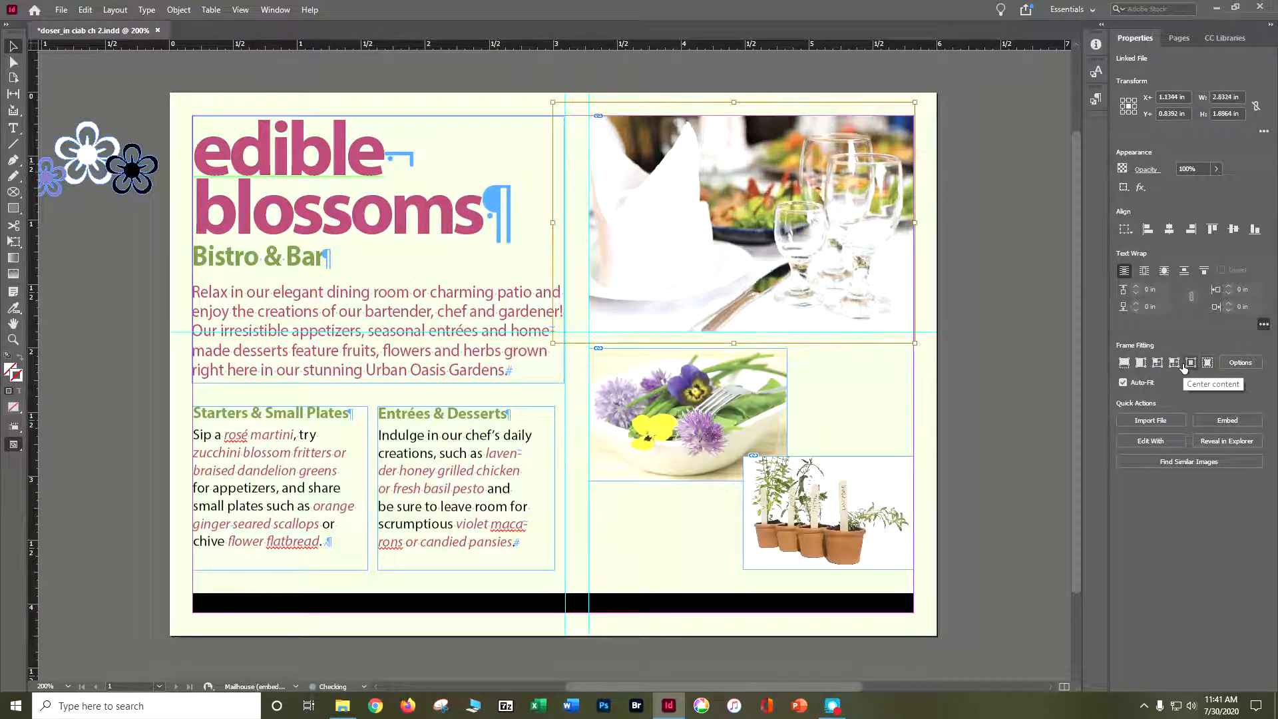
{"action": "left_click", "coordinate": [1190, 364]}
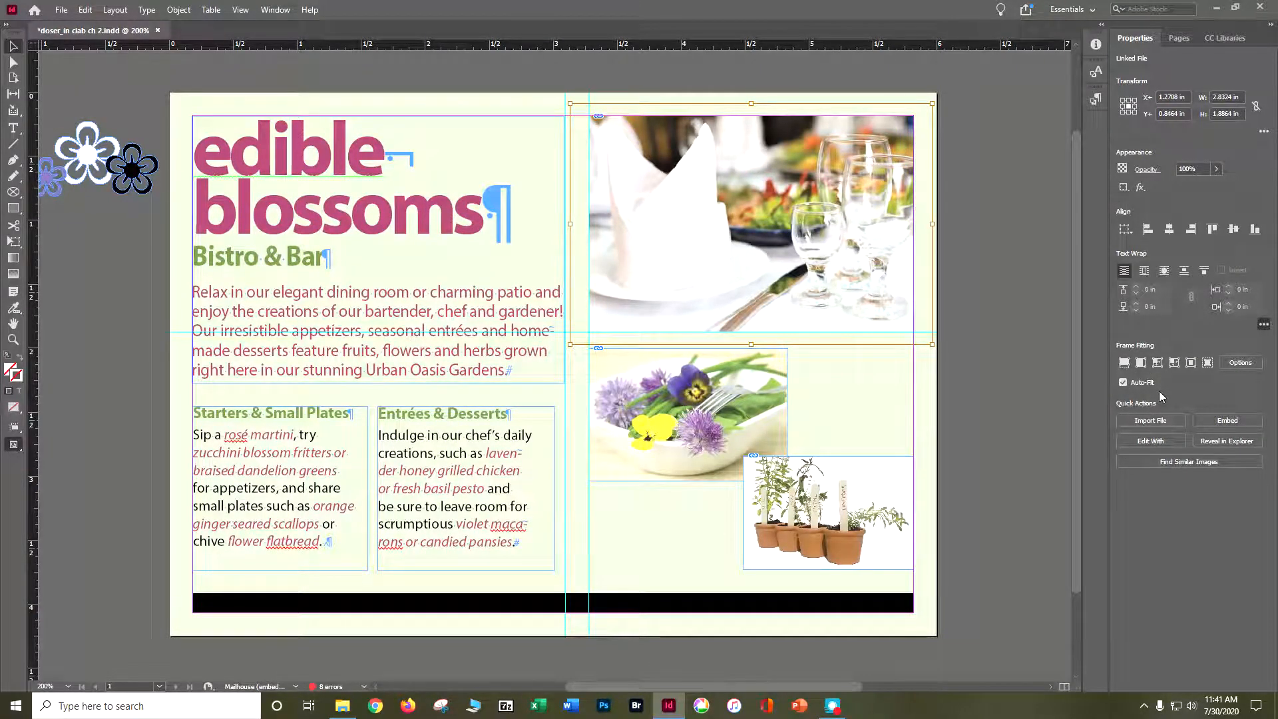
{"action": "key", "text": "ctrl+s"}
Move the flower group from the pasteboard onto the page beside the "edible" heading, at about X 2.32 in, Y 0.44 in.
{"action": "left_click", "coordinate": [240, 9]}
{"action": "left_click", "coordinate": [245, 108]}
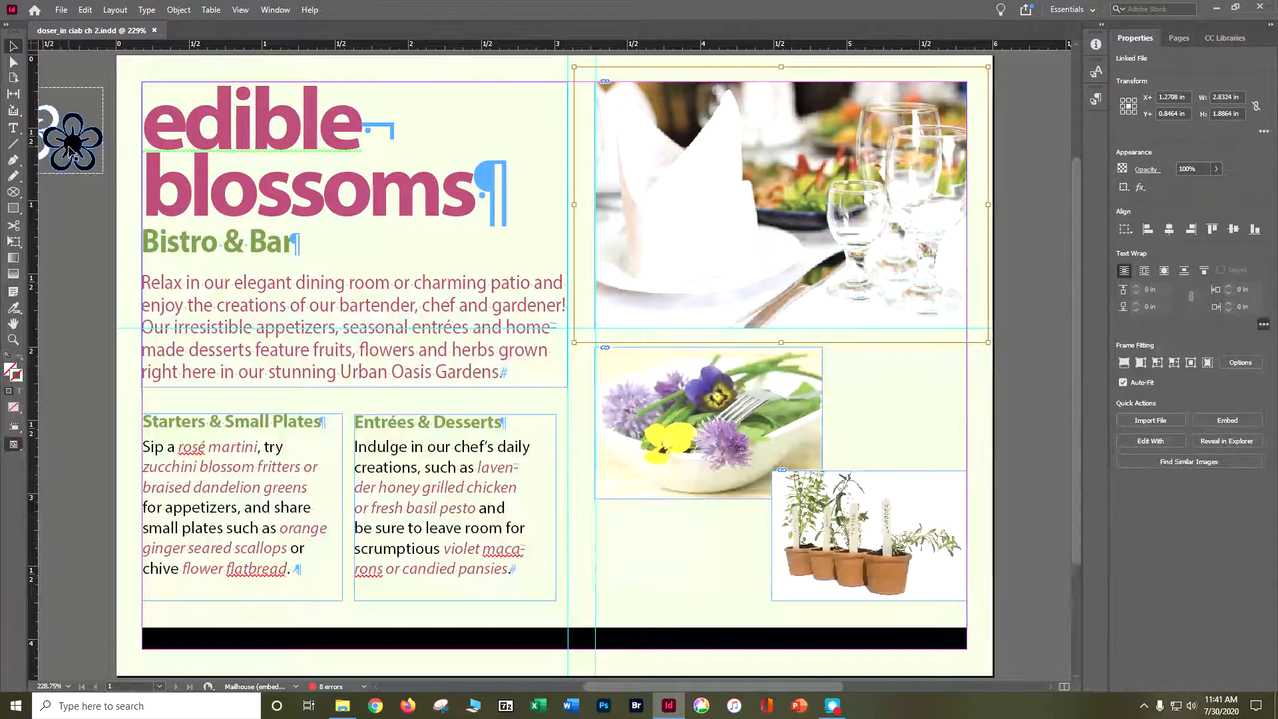
{"action": "left_click_drag", "start_coordinate": [71, 148], "coordinate": [501, 133]}
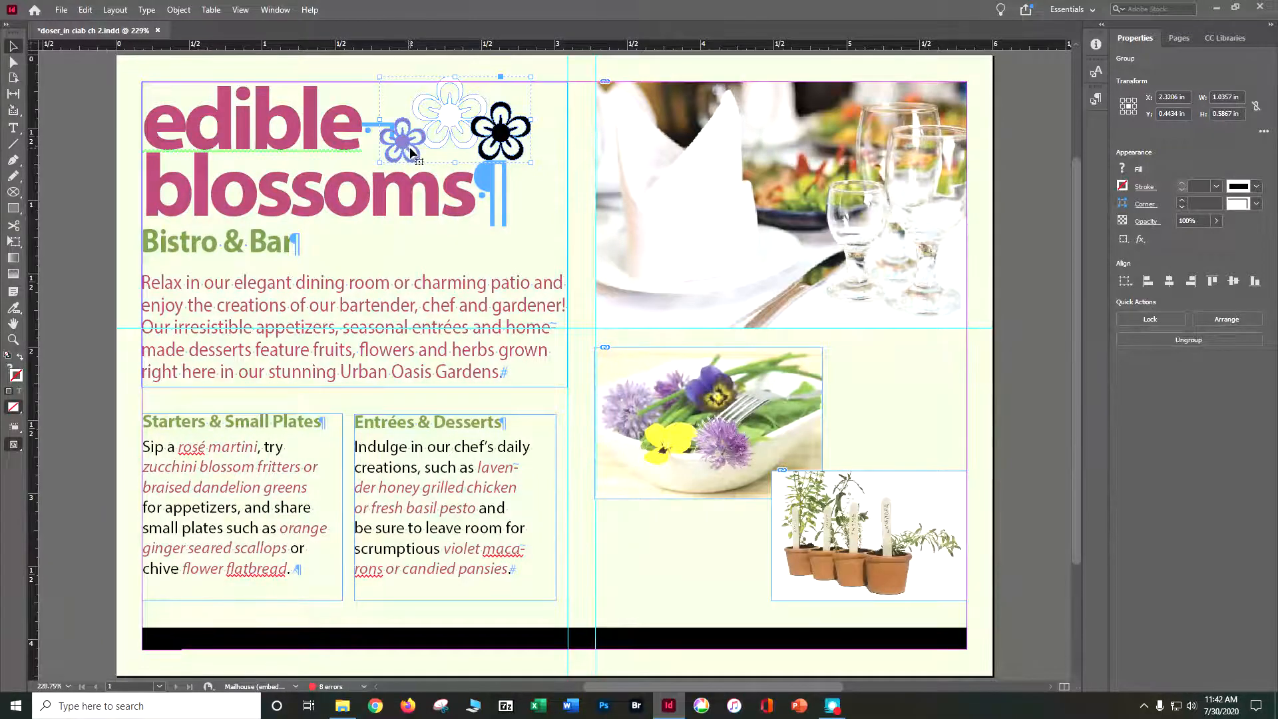
Show the additional transform options and set the flower group's X position to 1.85 in and Y position to 0.05 in.
{"action": "left_click", "coordinate": [1263, 135]}
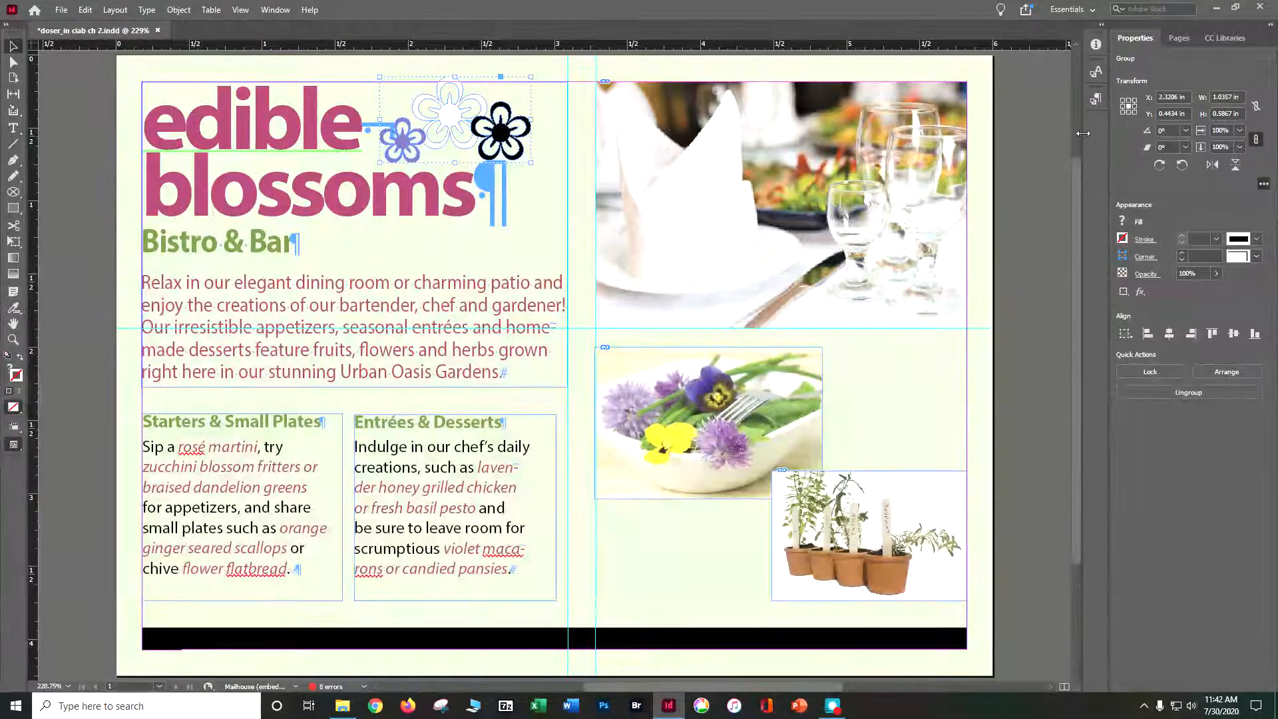
{"action": "left_click", "coordinate": [1191, 98]}
{"action": "type", "text": "1.85"}
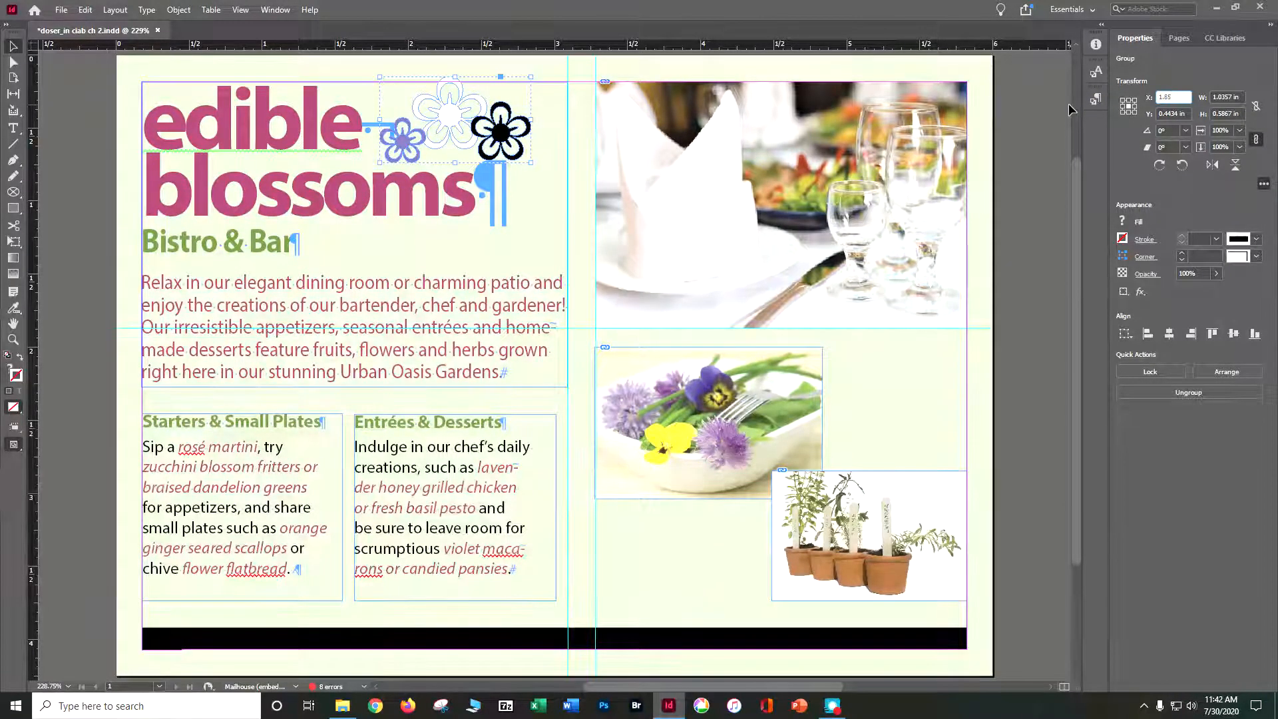
{"action": "left_click", "coordinate": [1168, 114]}
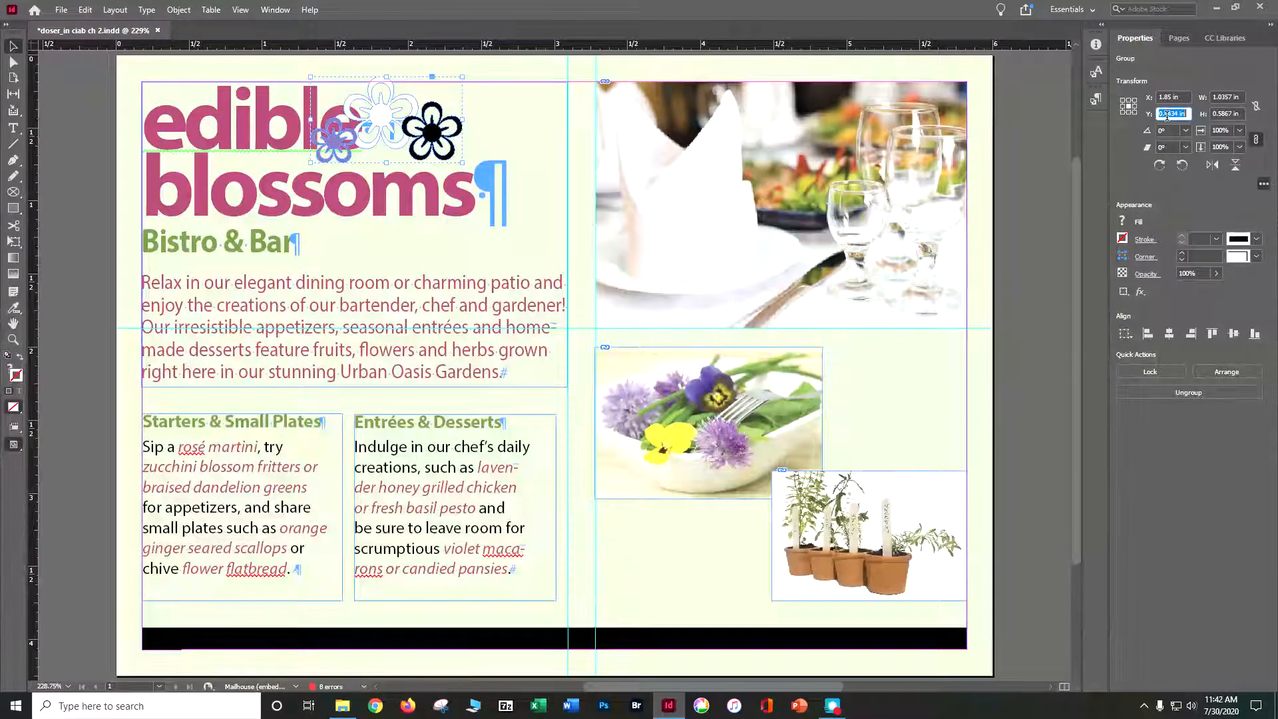
{"action": "type", "text": ".05"}
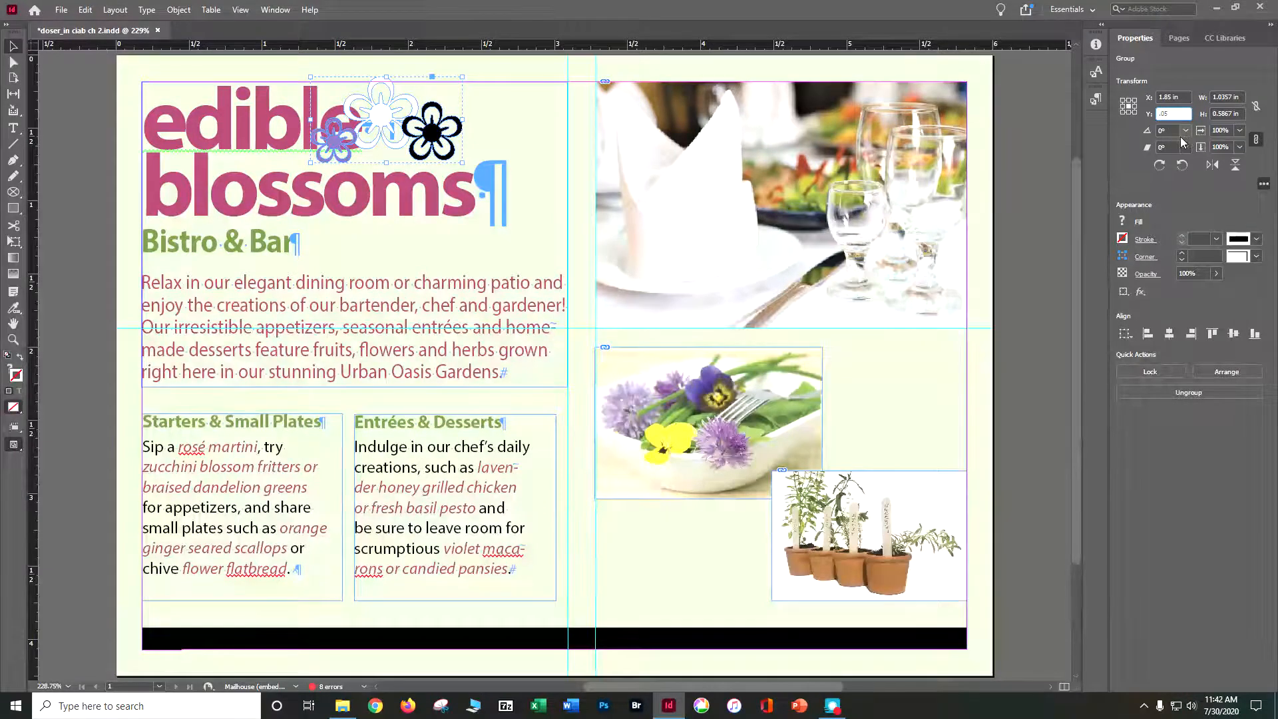
Set the flower group's rotation angle to -10°.
{"action": "left_click", "coordinate": [1185, 131]}
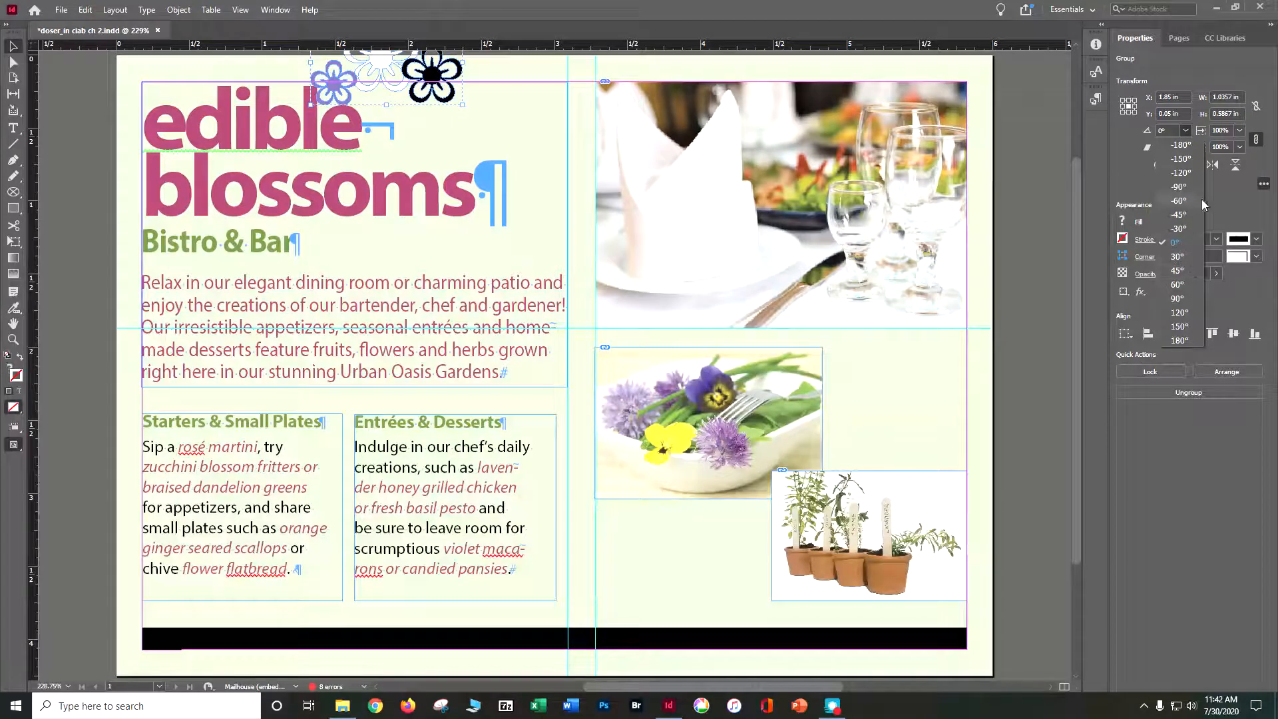
{"action": "left_click", "coordinate": [1170, 132]}
{"action": "left_click", "coordinate": [1165, 130]}
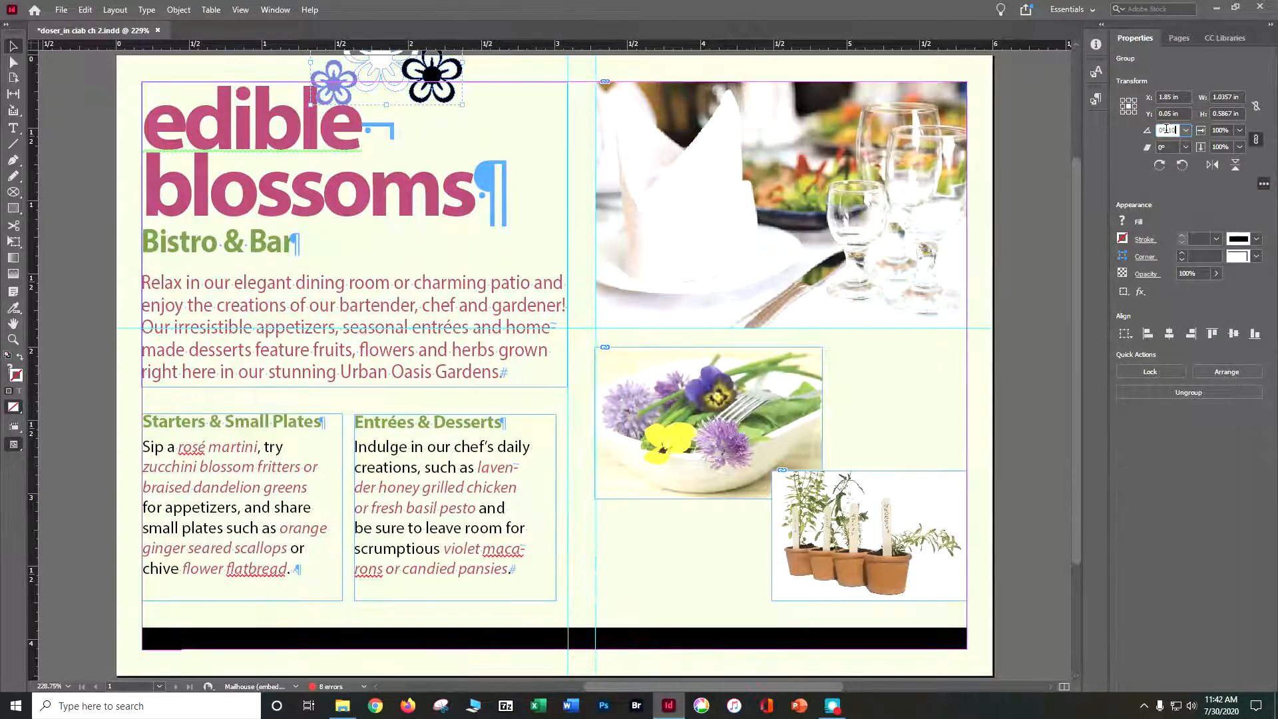
{"action": "key", "text": "BackSpace"}
{"action": "key", "text": "BackSpace"}
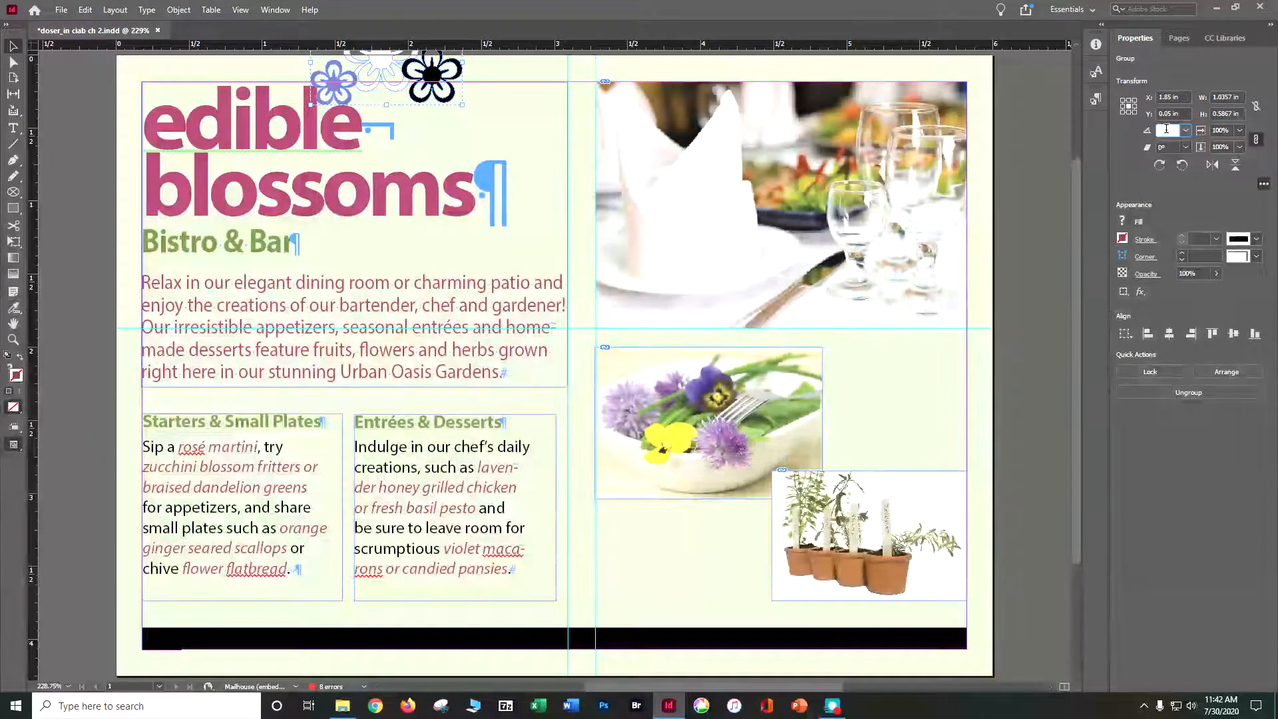
{"action": "type", "text": "-10"}
{"action": "key", "text": "Return"}
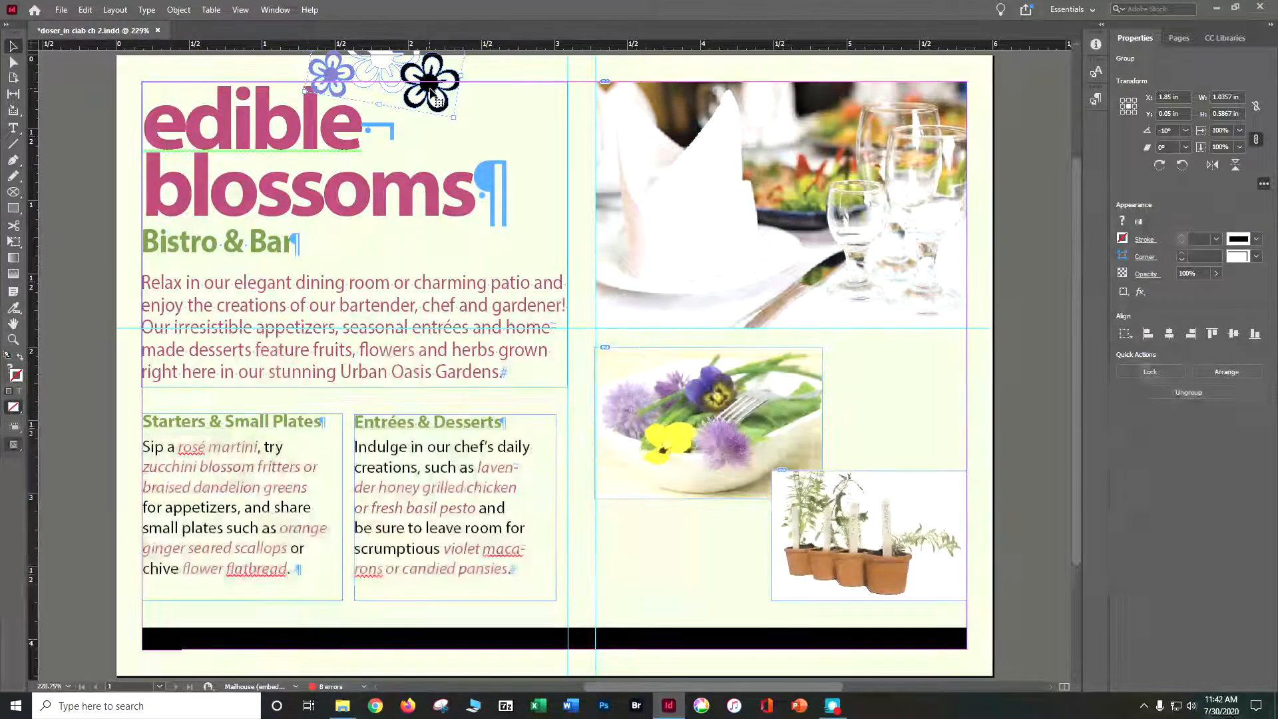
Reposition and rotate the flower group freehand beside the heading to about X 2.39 in, Y 0.48 in and -22°, and deselect everything.
{"action": "left_click_drag", "start_coordinate": [431, 88], "coordinate": [497, 138]}
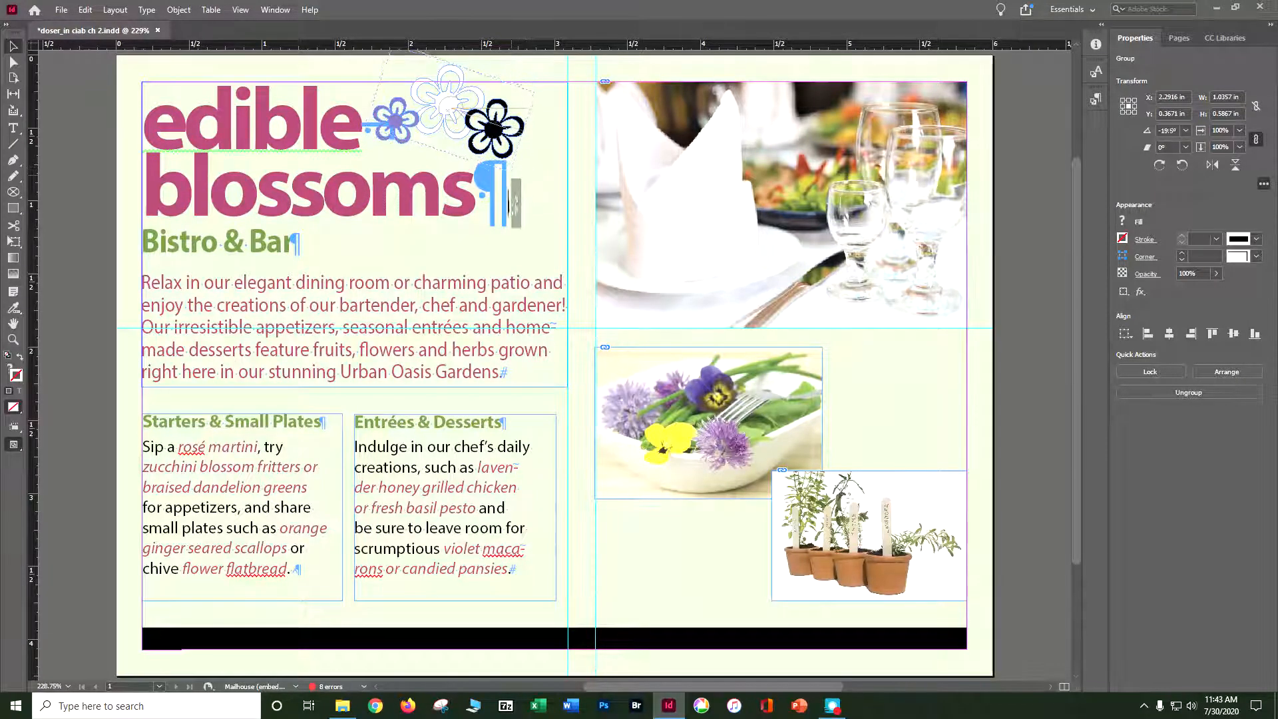
{"action": "left_click_drag", "start_coordinate": [523, 167], "coordinate": [528, 194]}
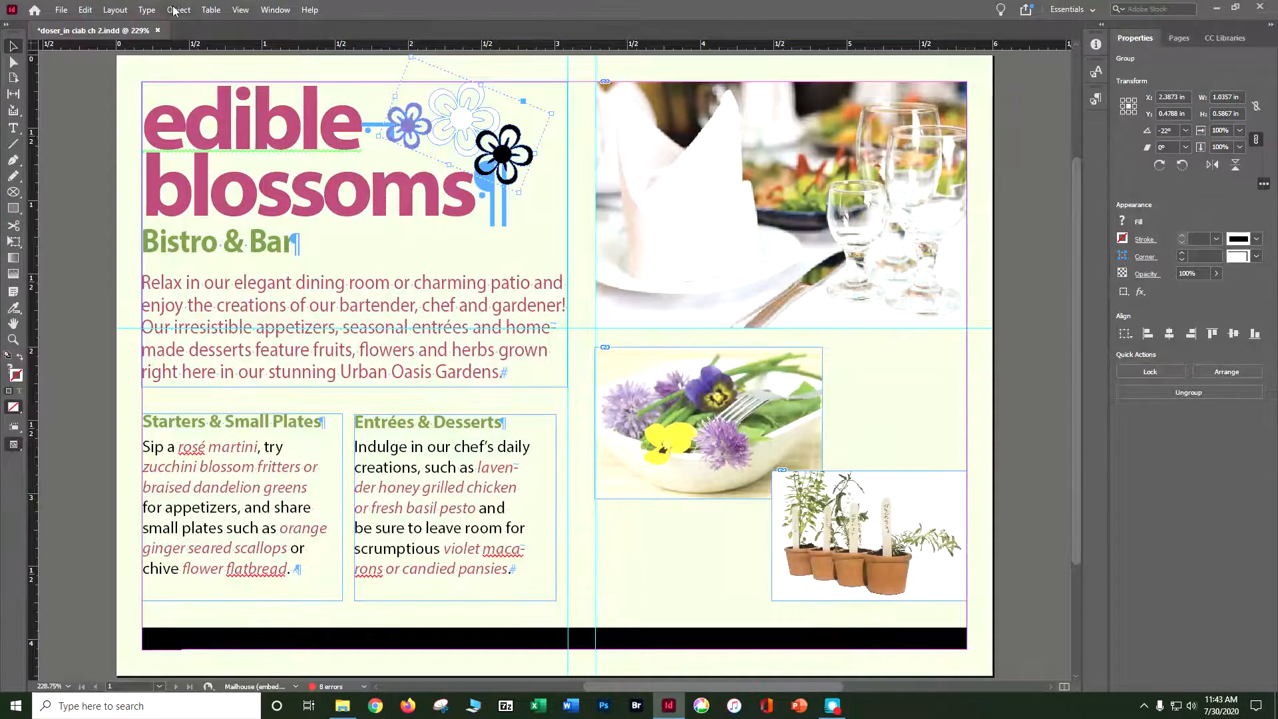
{"action": "left_click", "coordinate": [85, 10]}
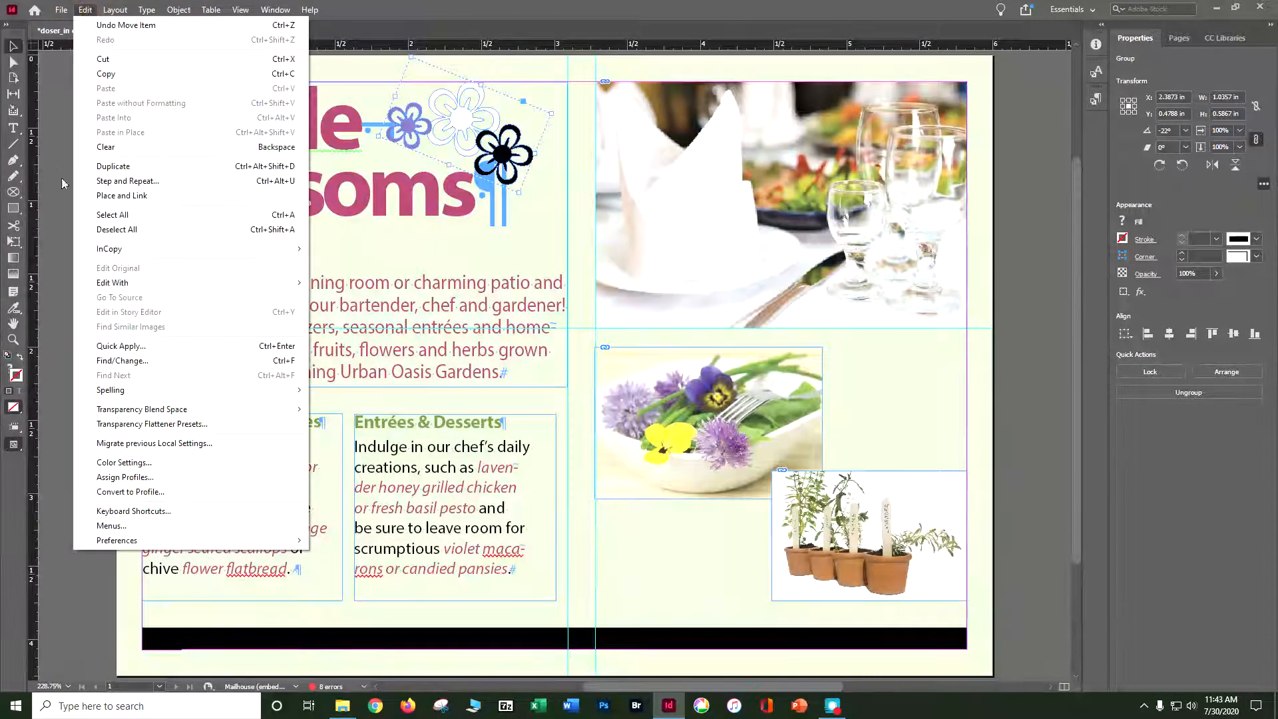
{"action": "left_click", "coordinate": [115, 229]}
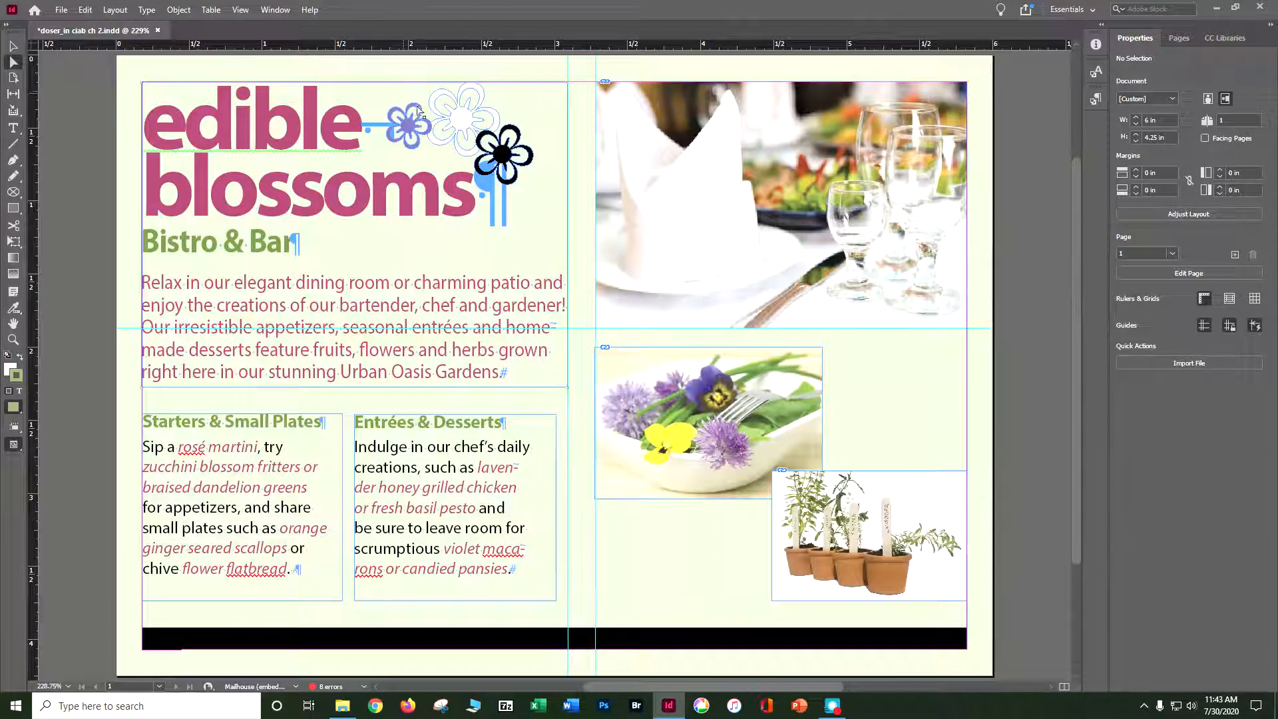
Fill the white middle flower of the group with the Green-Dark swatch.
{"action": "left_click", "coordinate": [460, 125]}
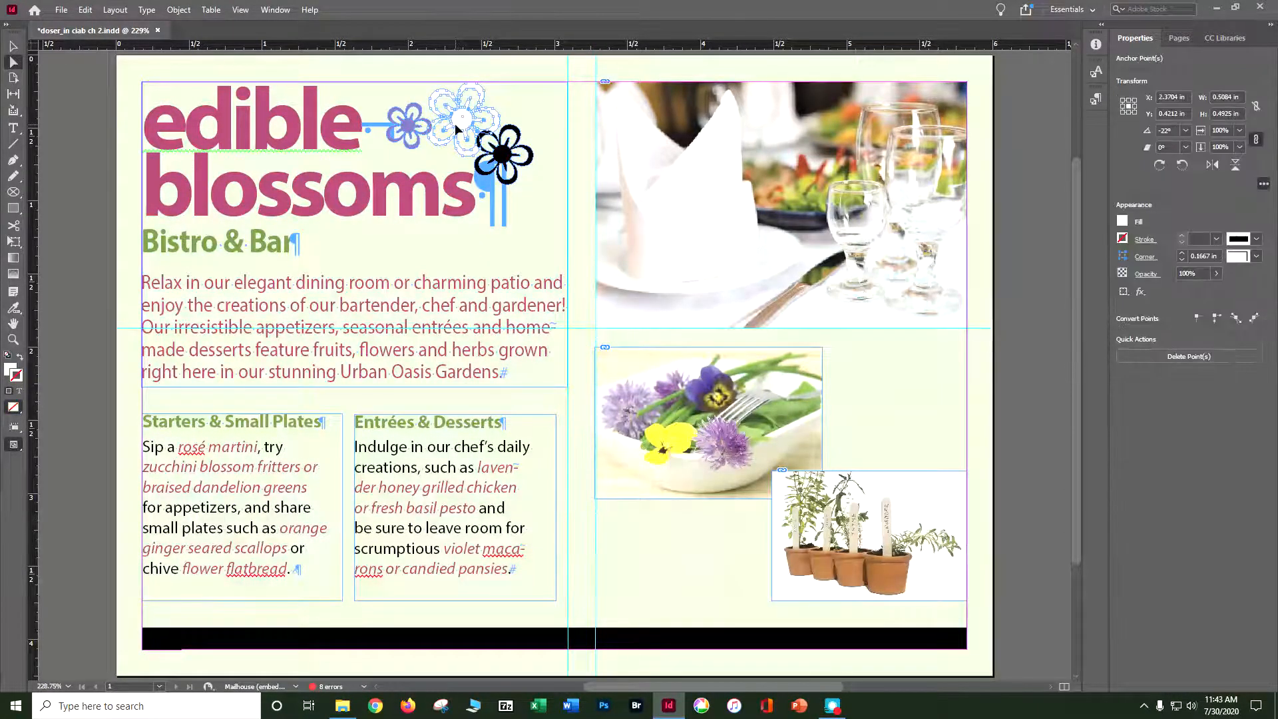
{"action": "left_click", "coordinate": [1123, 222]}
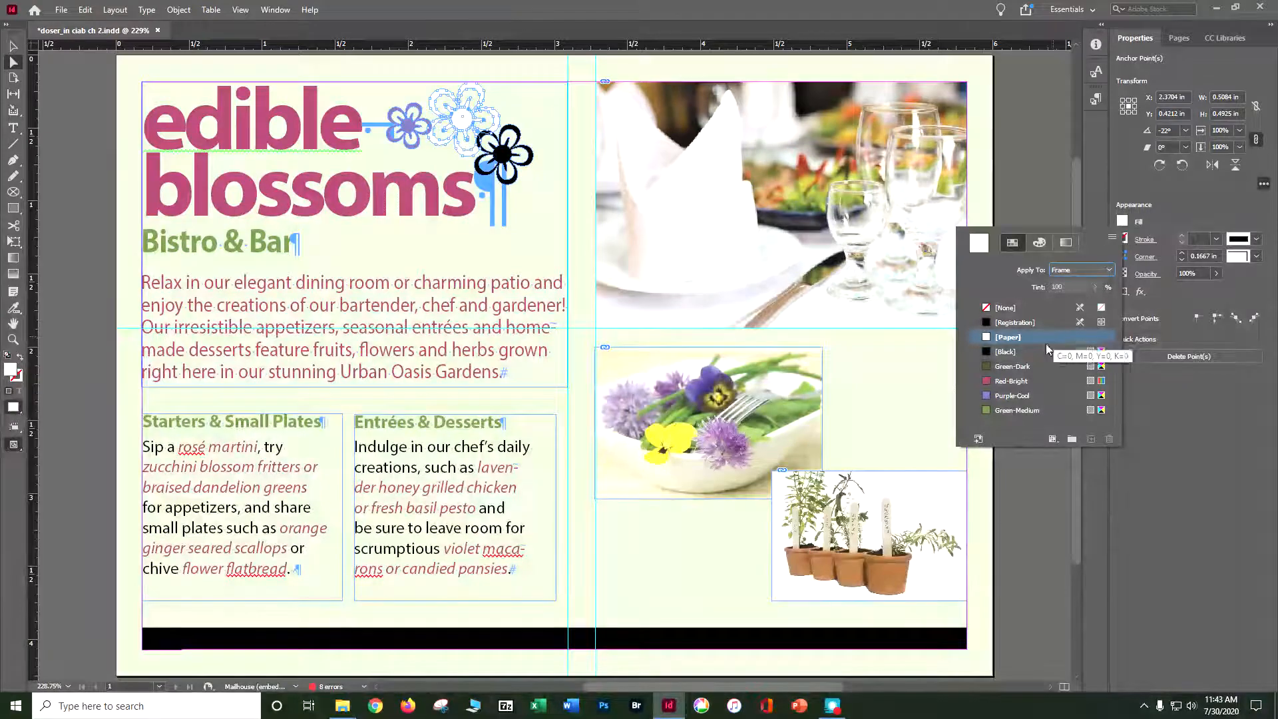
{"action": "left_click", "coordinate": [1029, 366]}
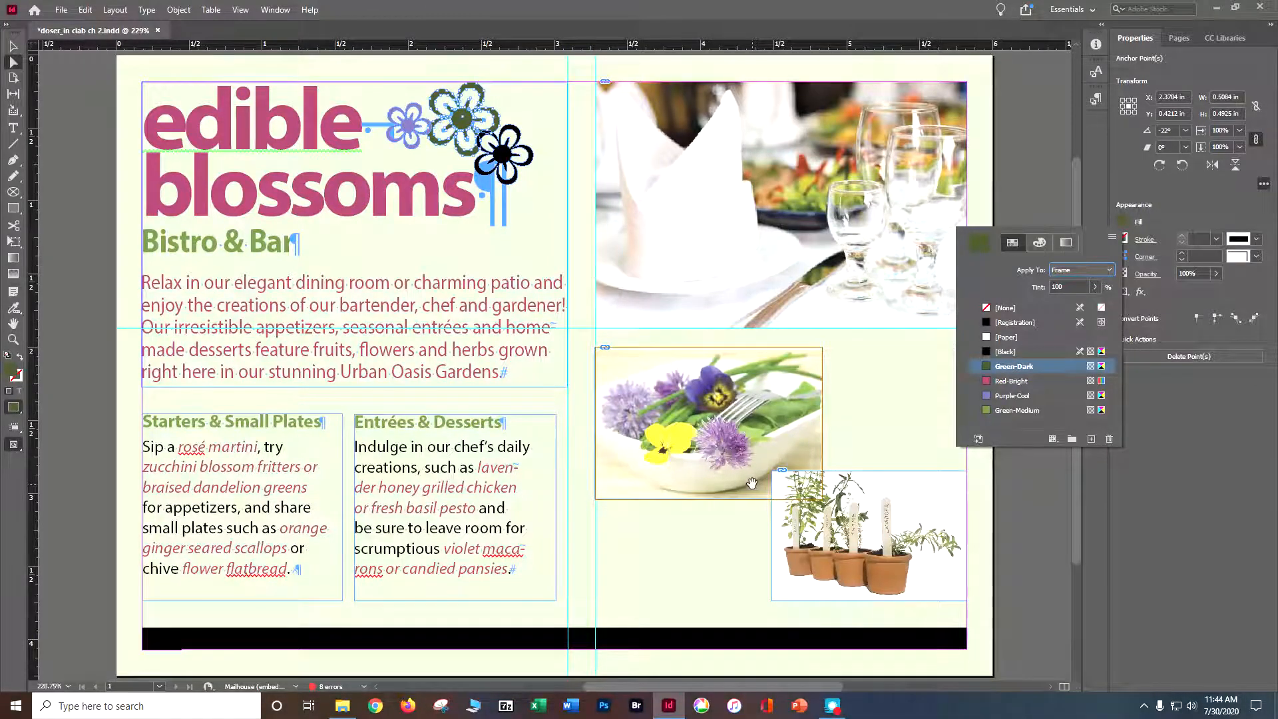
{"action": "left_click", "coordinate": [625, 641]}
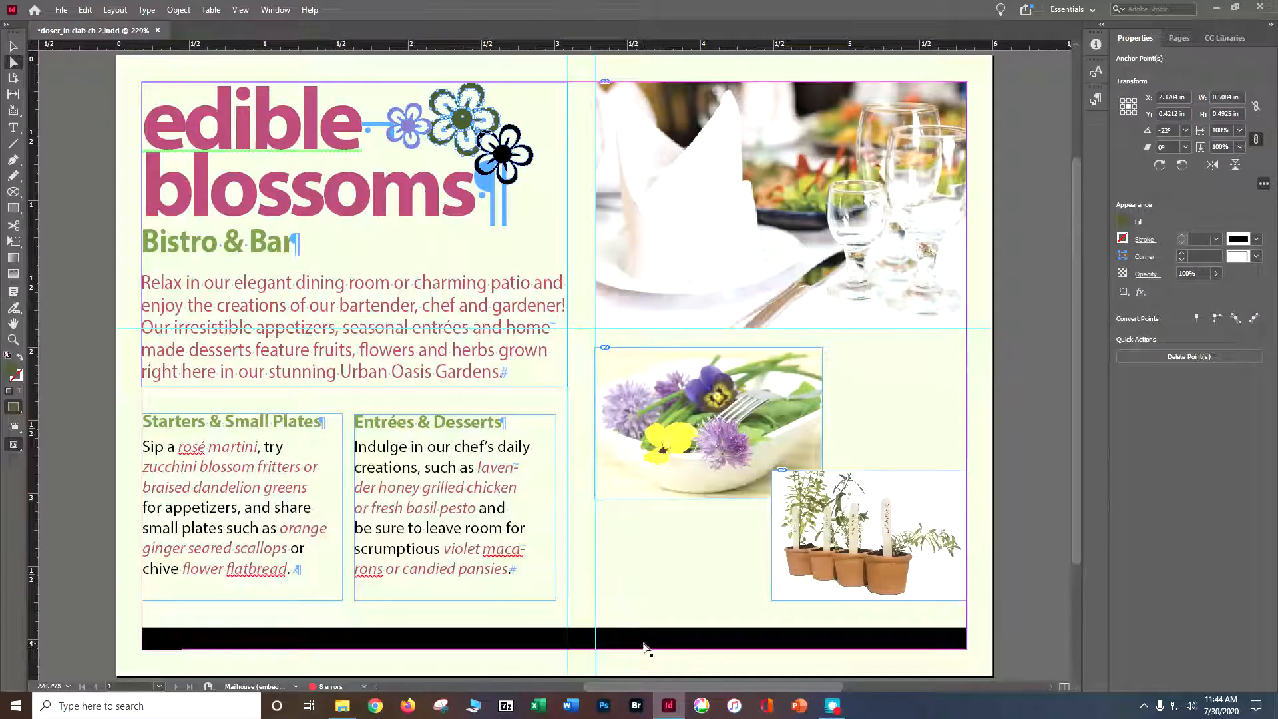
Set the stroke of the thick line along the page's lower edge to Green-Dark, deselect it and save the document.
{"action": "left_click", "coordinate": [645, 647]}
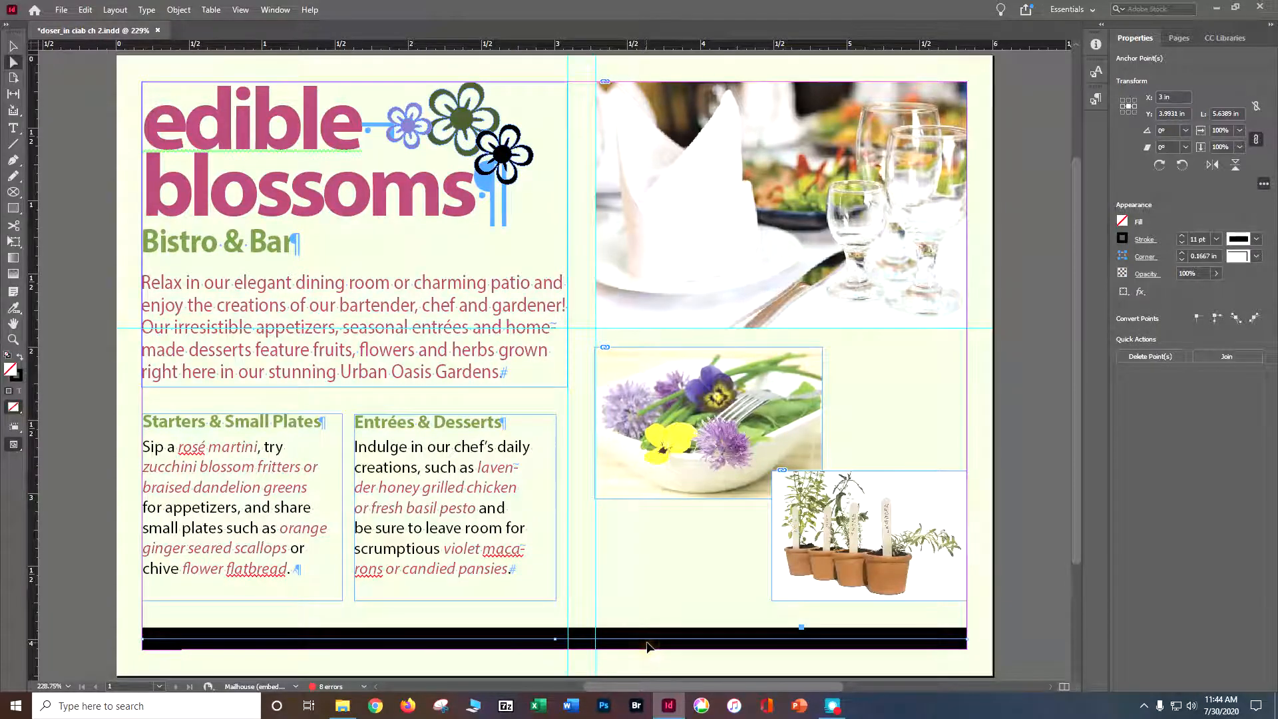
{"action": "left_click", "coordinate": [1123, 239]}
{"action": "left_click", "coordinate": [1030, 384]}
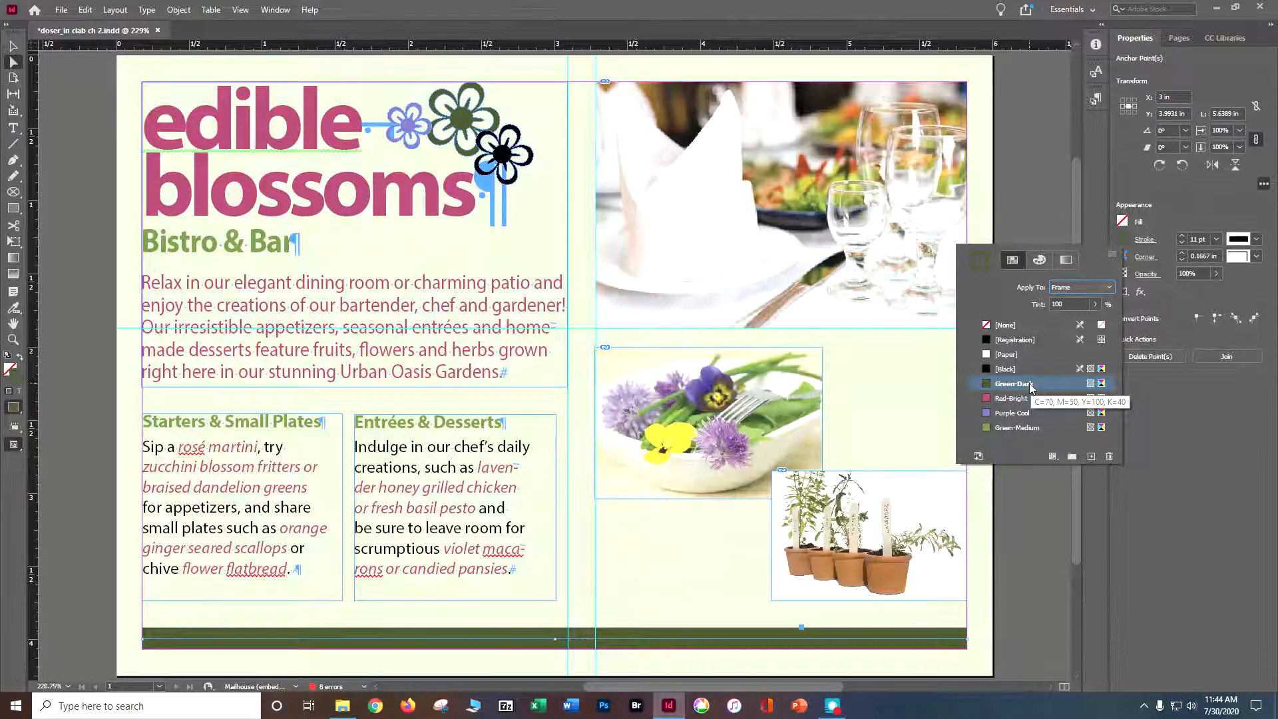
{"action": "left_click", "coordinate": [58, 112]}
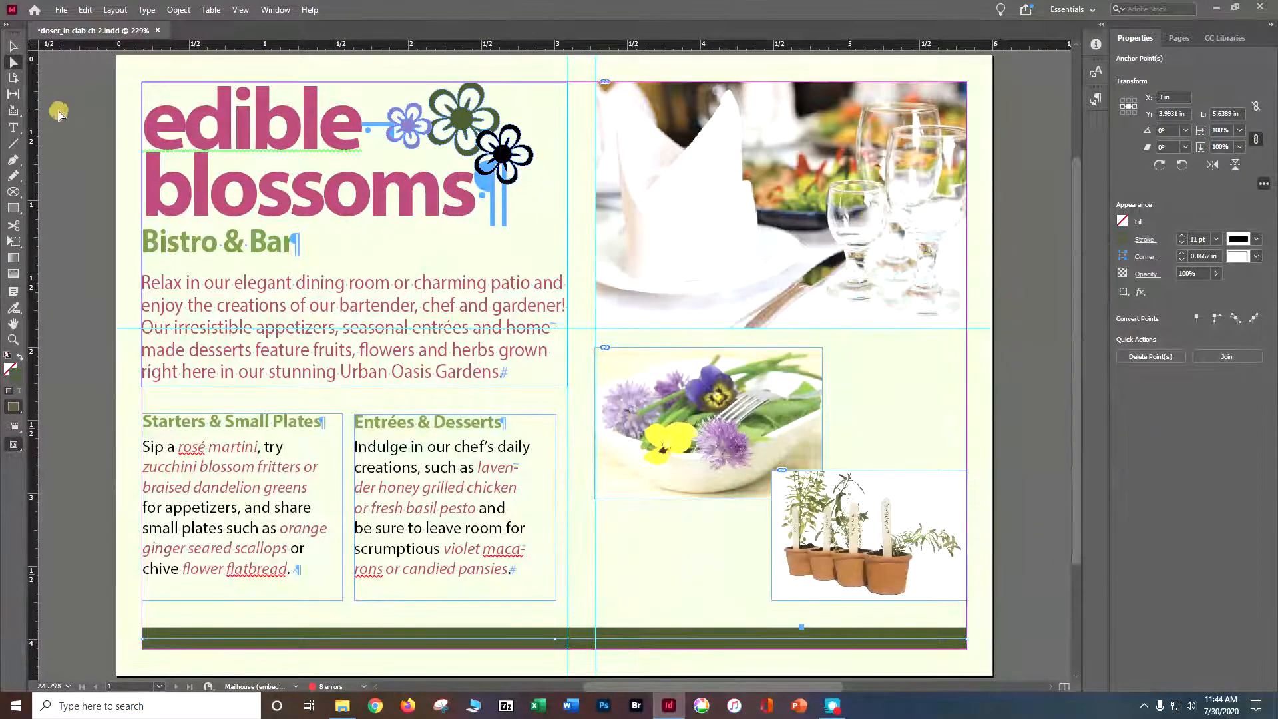
{"action": "left_click", "coordinate": [58, 114]}
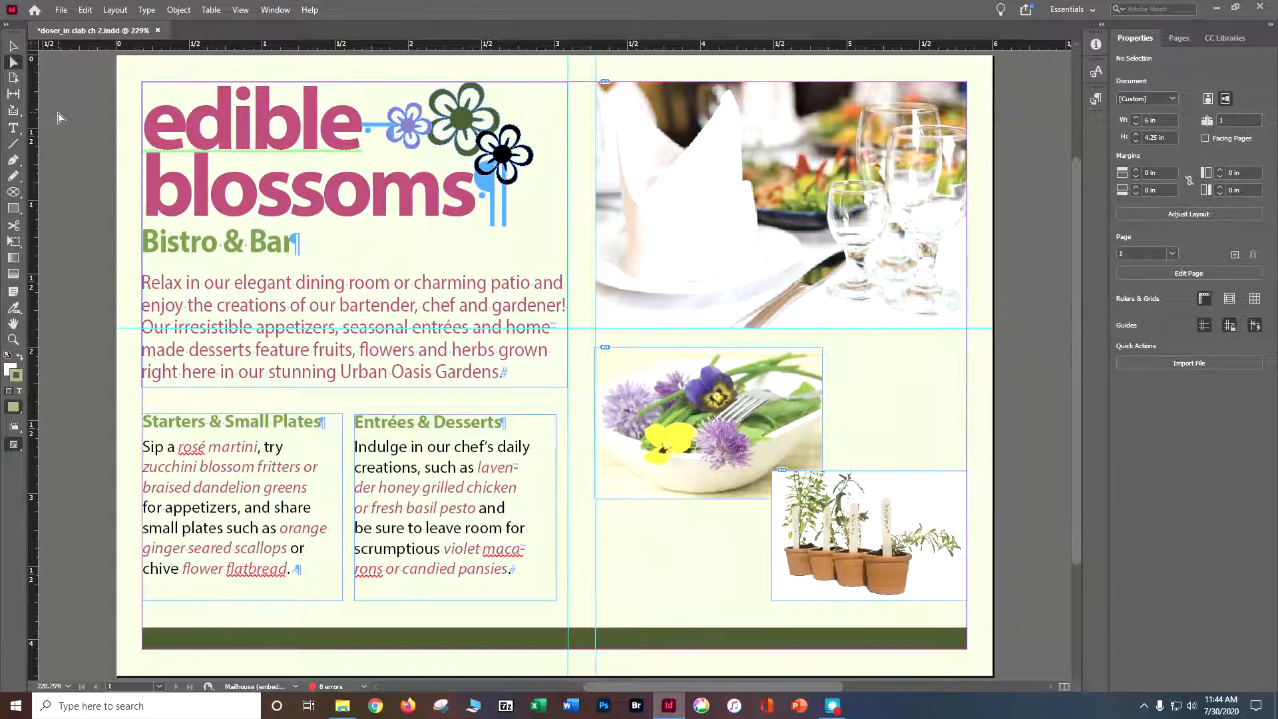
{"action": "key", "text": "ctrl+s"}
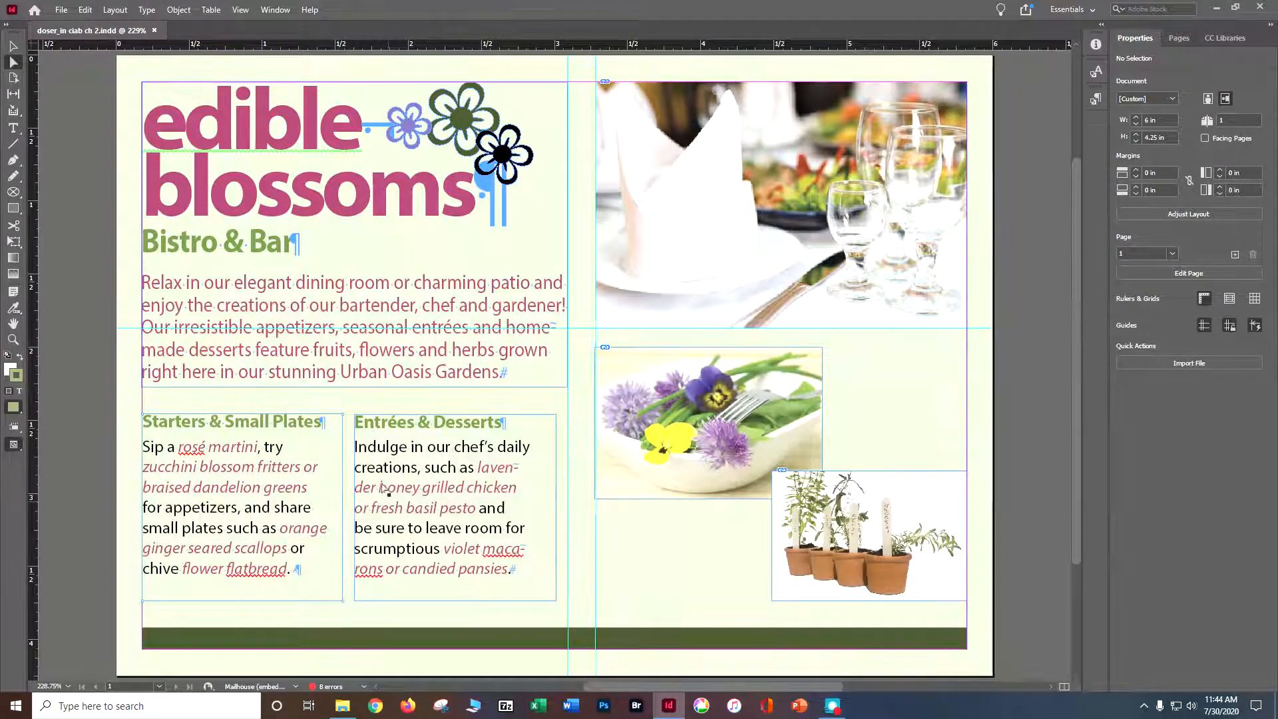
Show the object styles and apply Green Stroke and Drop Shadow to the "Starters & Small Plates" text frame, keeping its original position.
{"action": "left_click", "coordinate": [274, 9]}
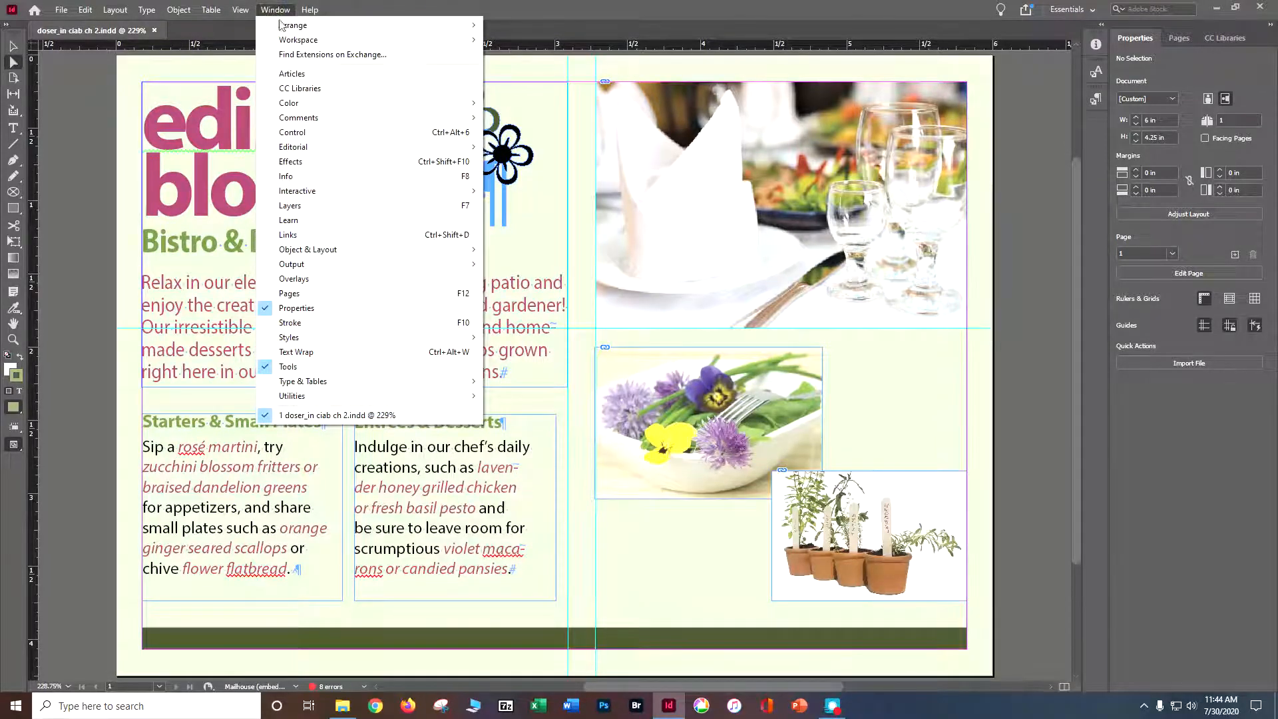
{"action": "mouse_move", "coordinate": [306, 340]}
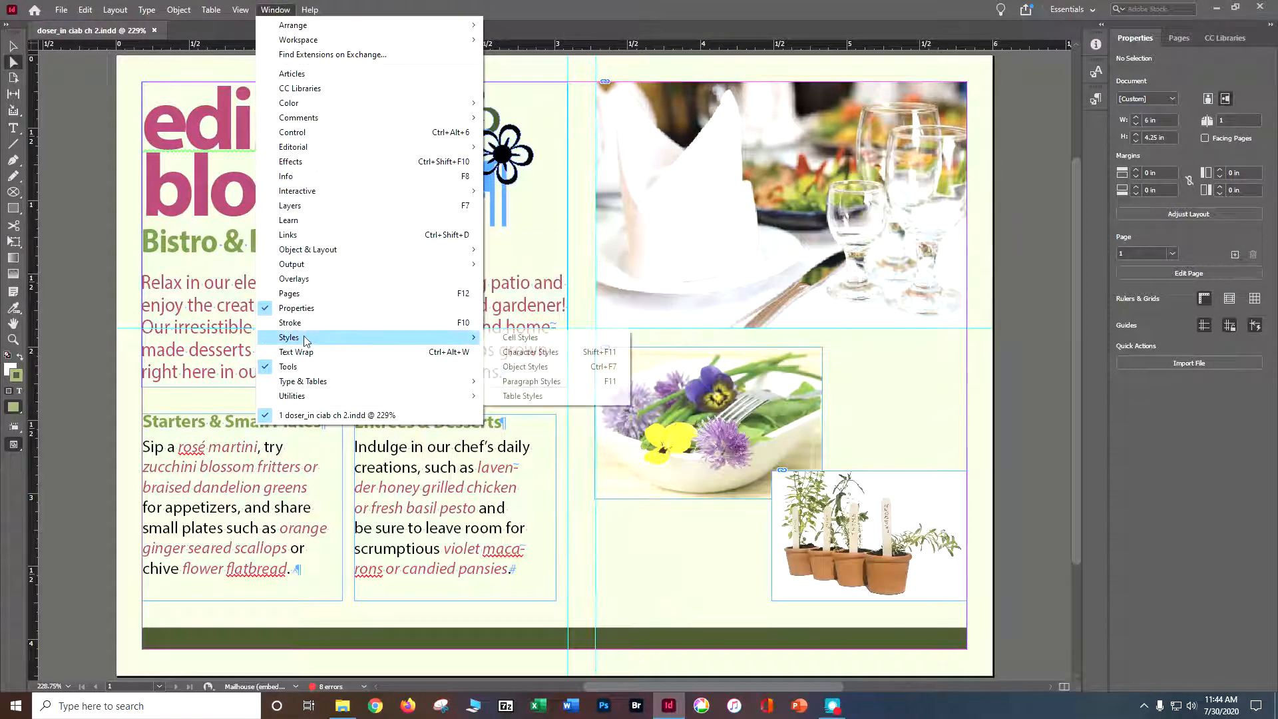
{"action": "left_click", "coordinate": [526, 366]}
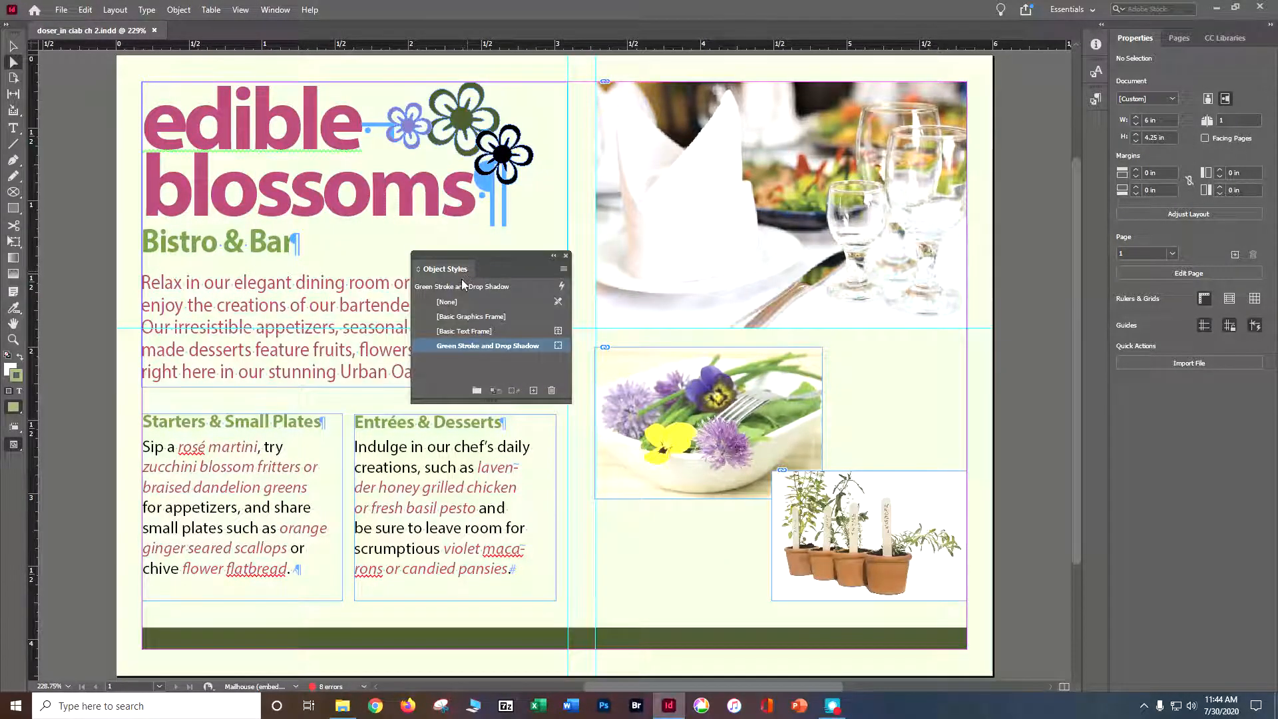
{"action": "left_click_drag", "start_coordinate": [460, 260], "coordinate": [926, 178]}
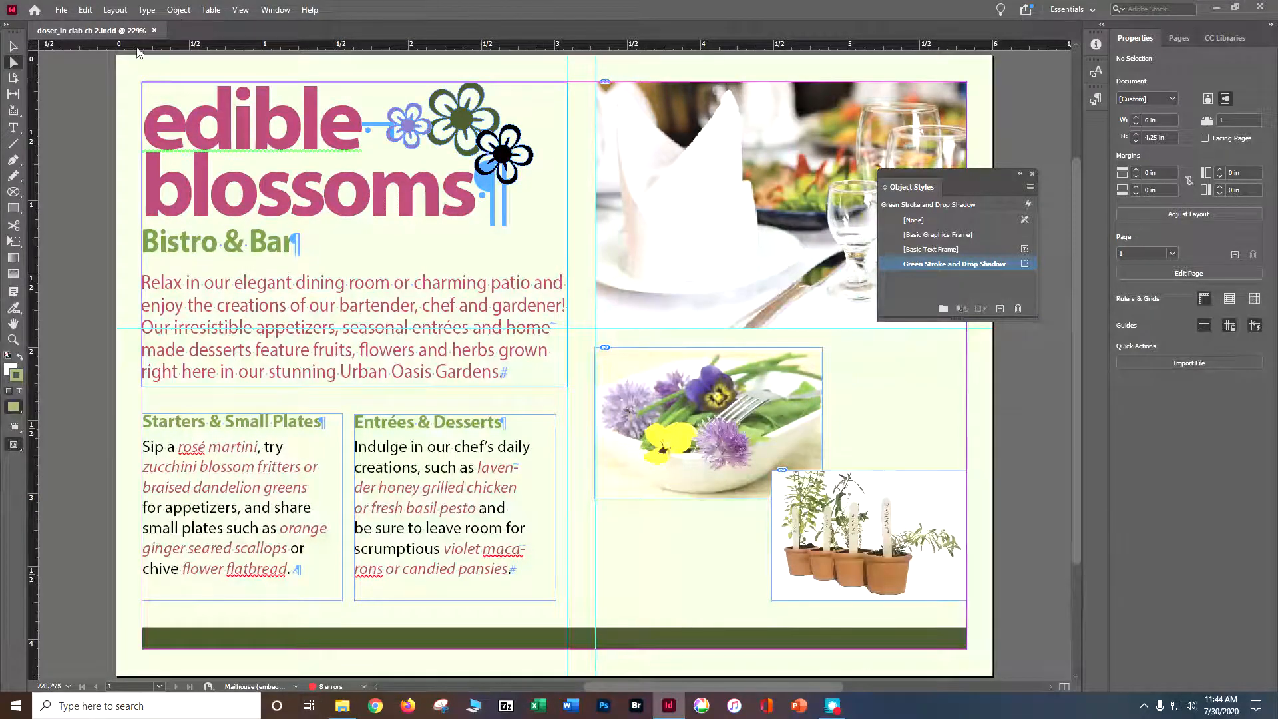
{"action": "left_click", "coordinate": [13, 46]}
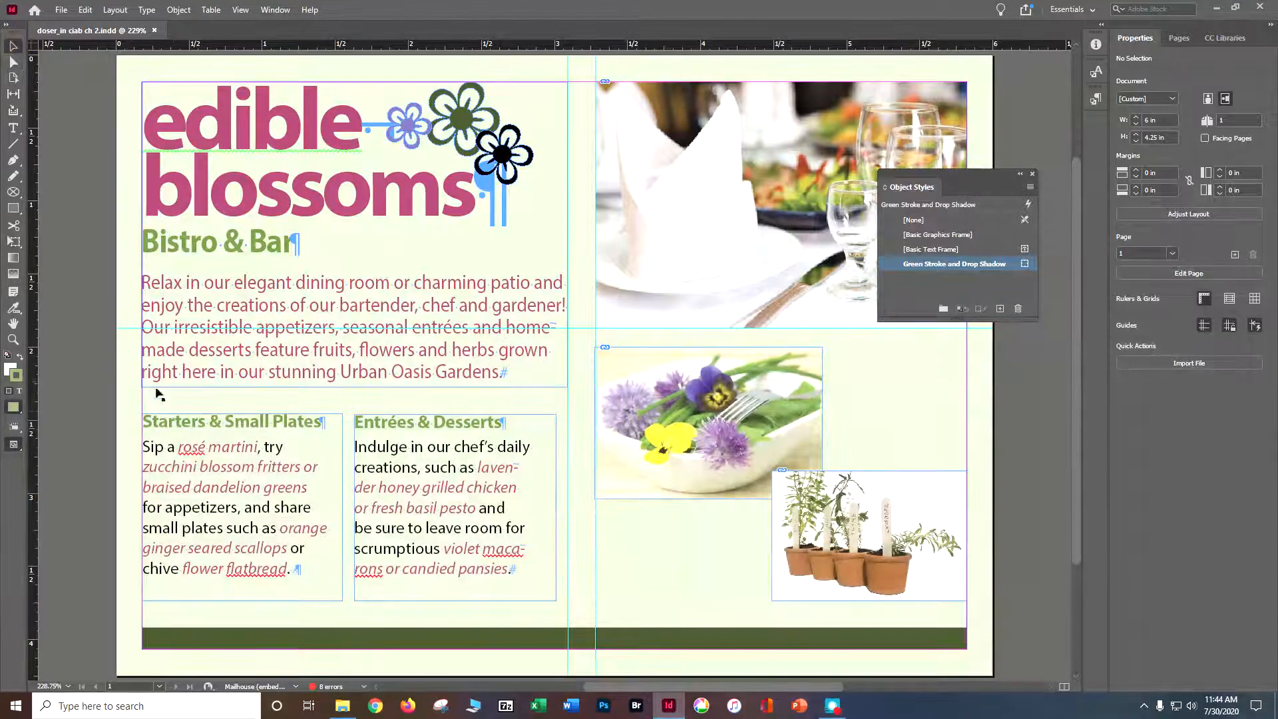
{"action": "left_click_drag", "start_coordinate": [176, 424], "coordinate": [178, 424]}
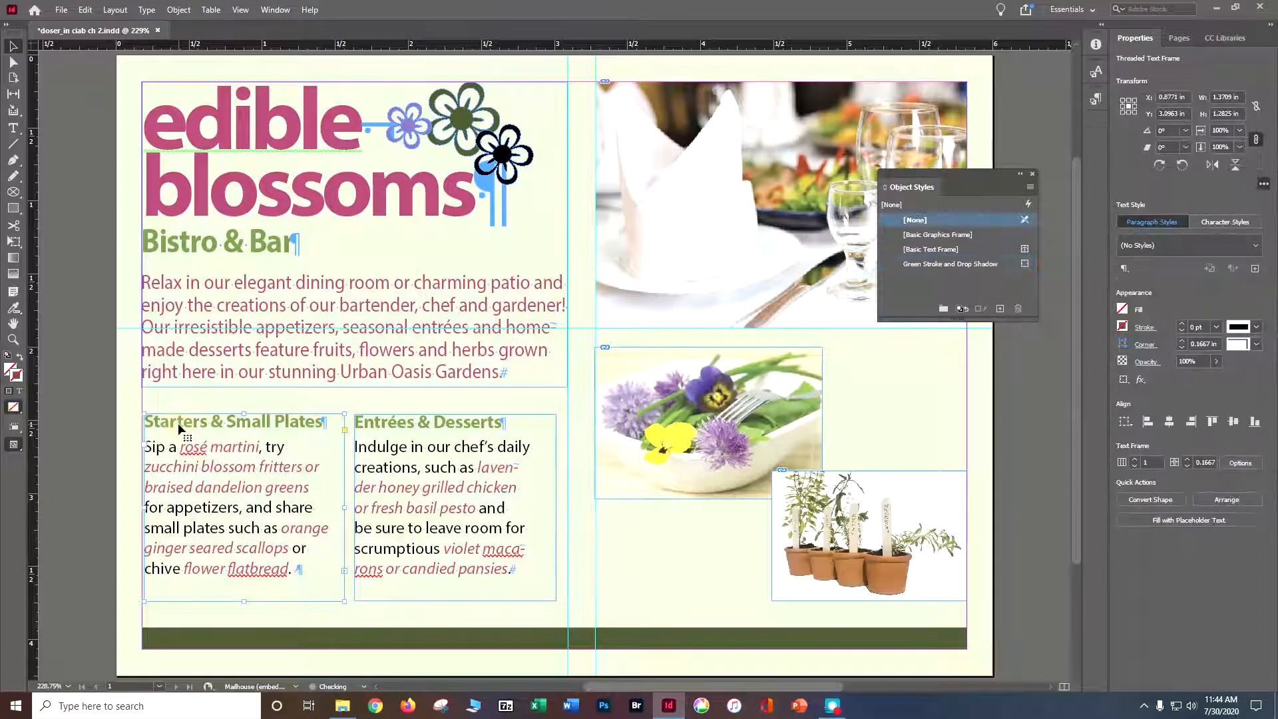
{"action": "key", "text": "ctrl+z"}
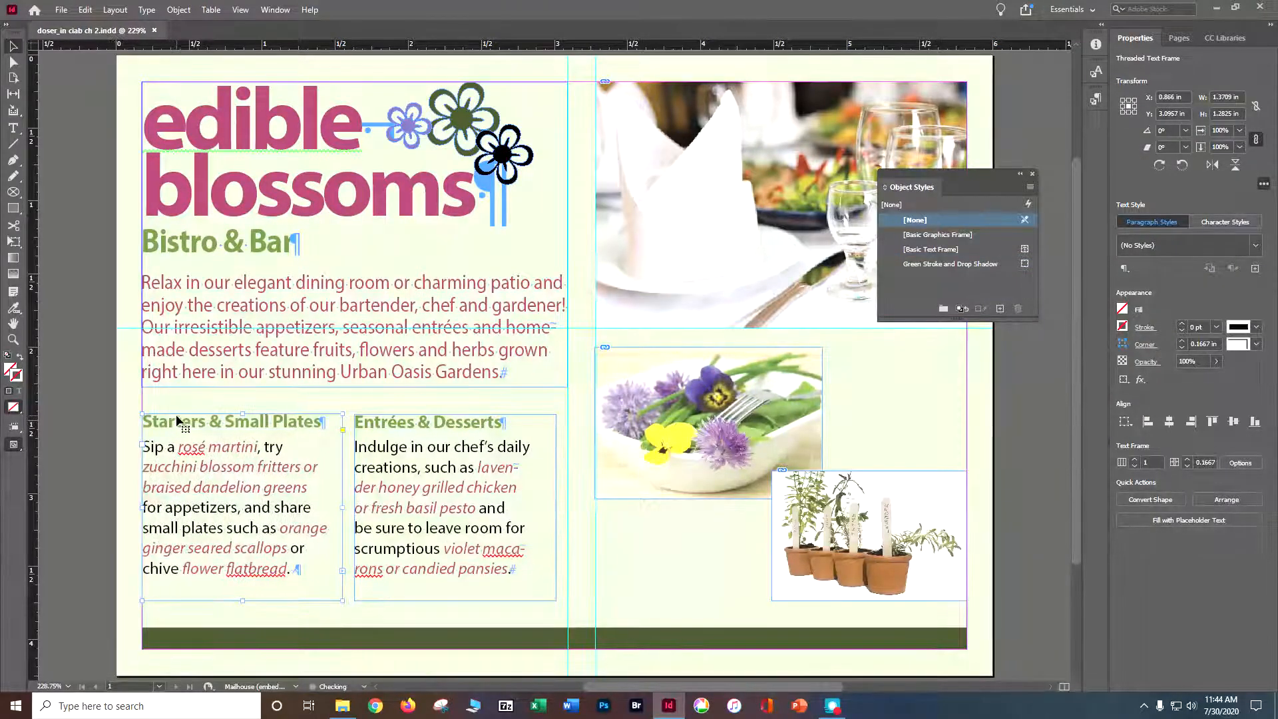
{"action": "left_click", "coordinate": [969, 264]}
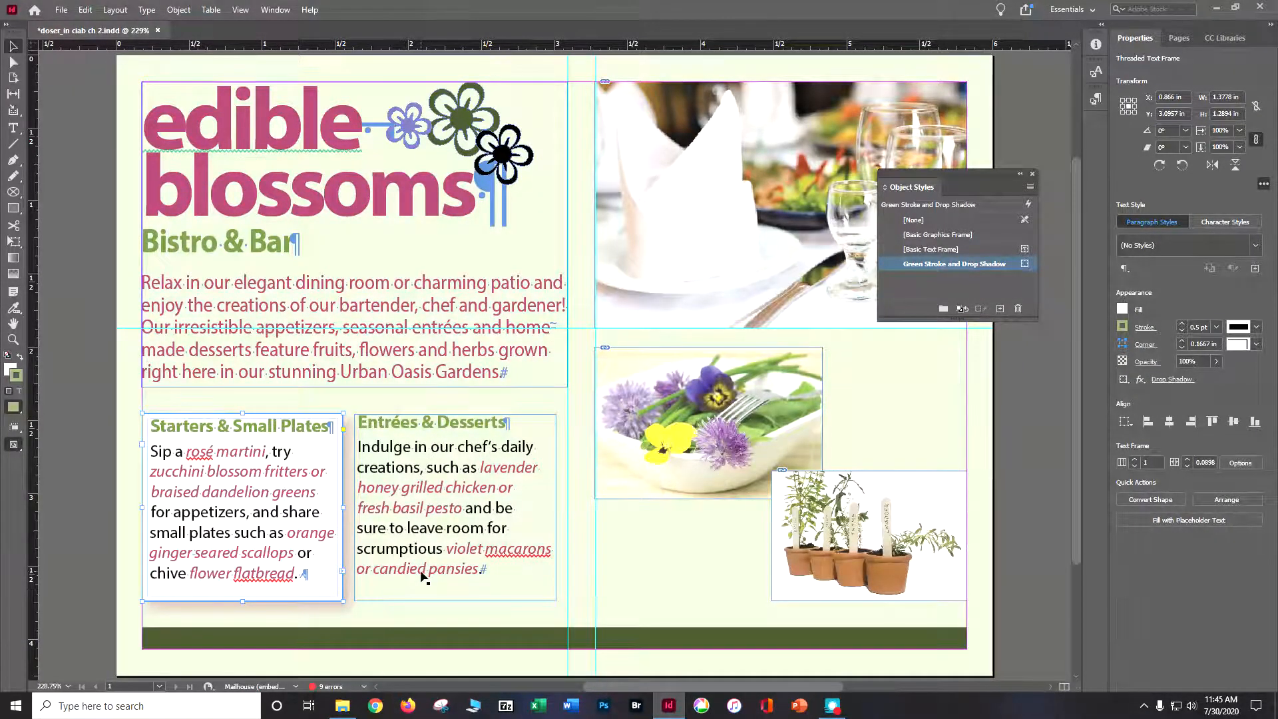
Apply the Green Stroke and Drop Shadow object style to the "Entrées & Desserts" text frame, save the document and close the object styles.
{"action": "left_click", "coordinate": [451, 513]}
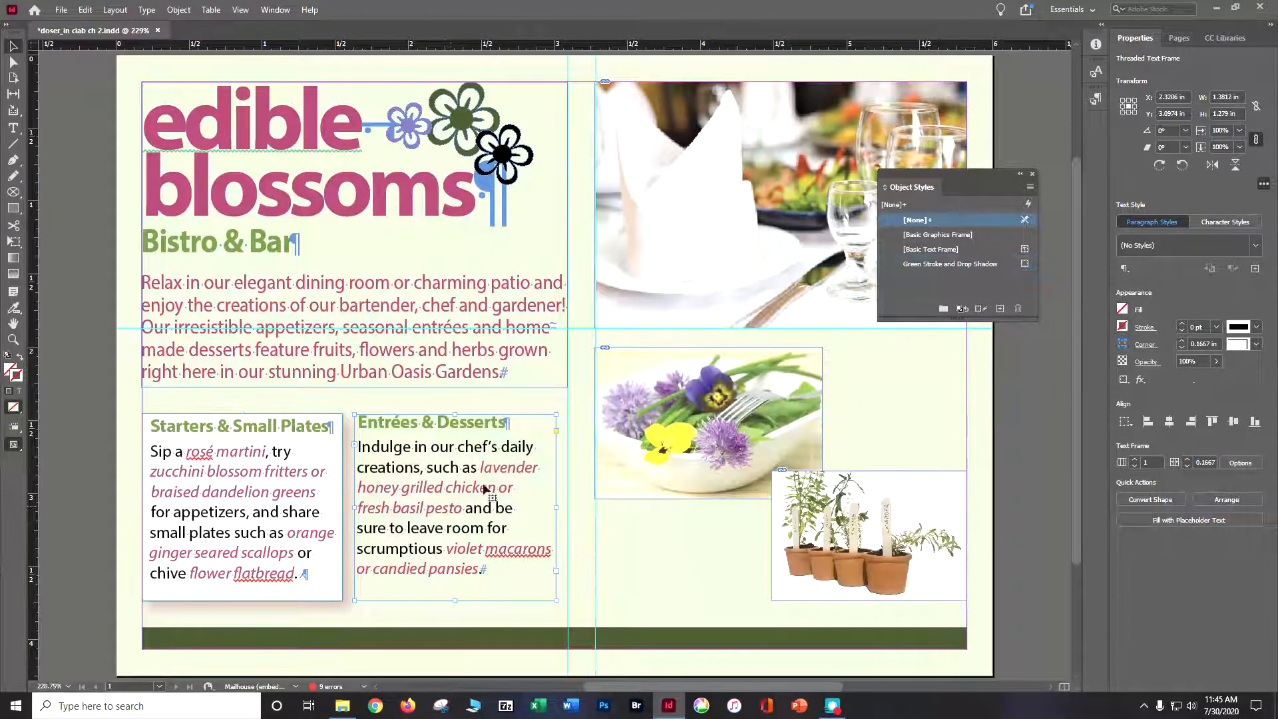
{"action": "left_click", "coordinate": [942, 264]}
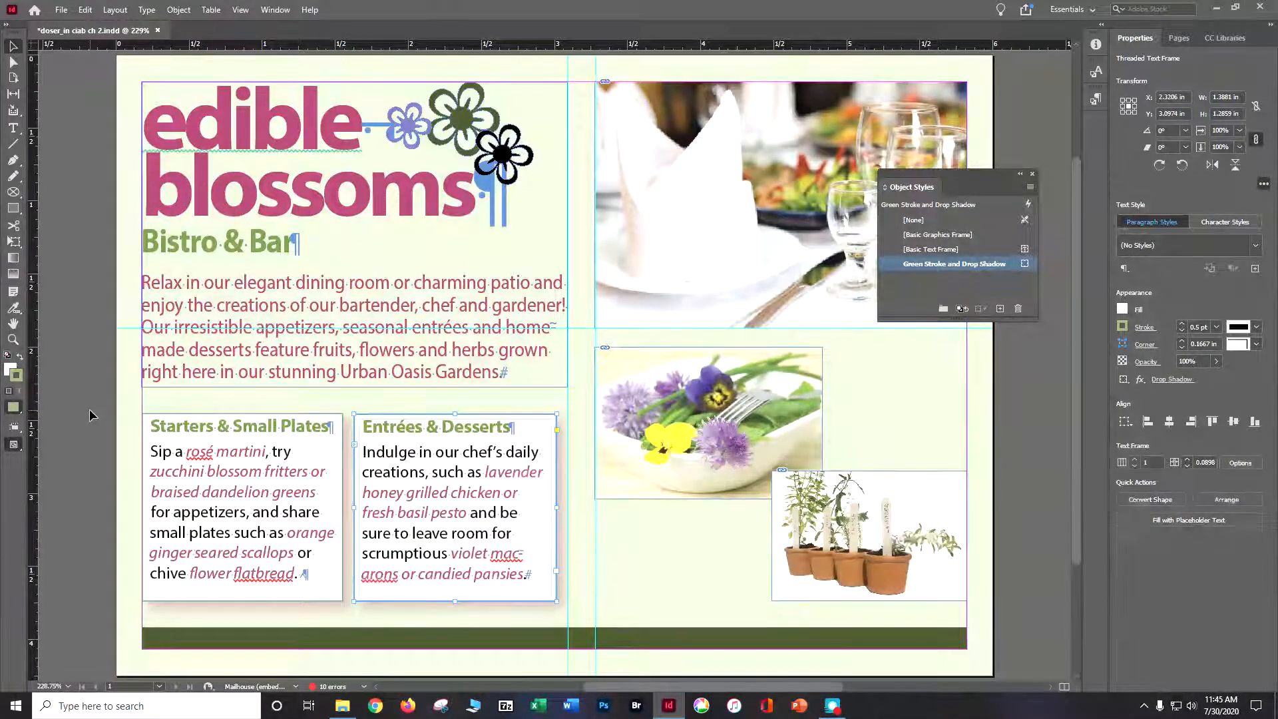
{"action": "key", "text": "ctrl+s"}
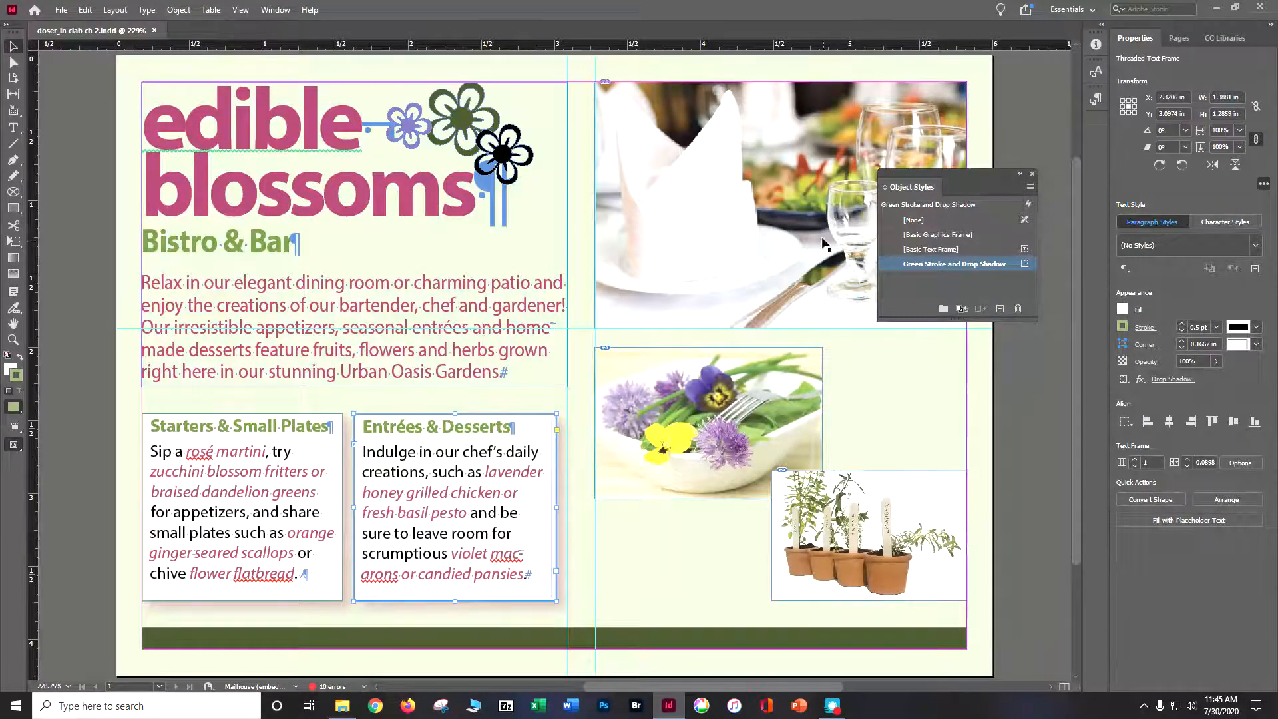
{"action": "left_click", "coordinate": [1033, 175]}
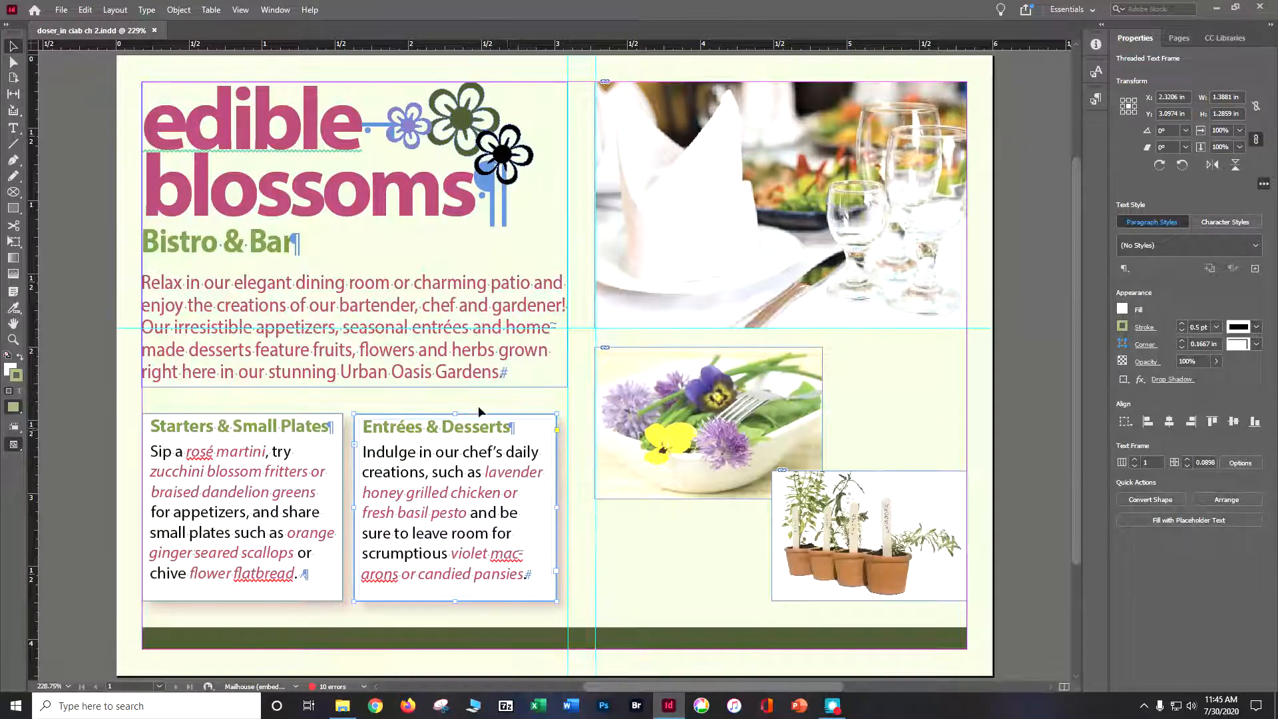
Open Preflight and choose the Mailhouse (embedded) profile for checking the document.
{"action": "left_click", "coordinate": [267, 11]}
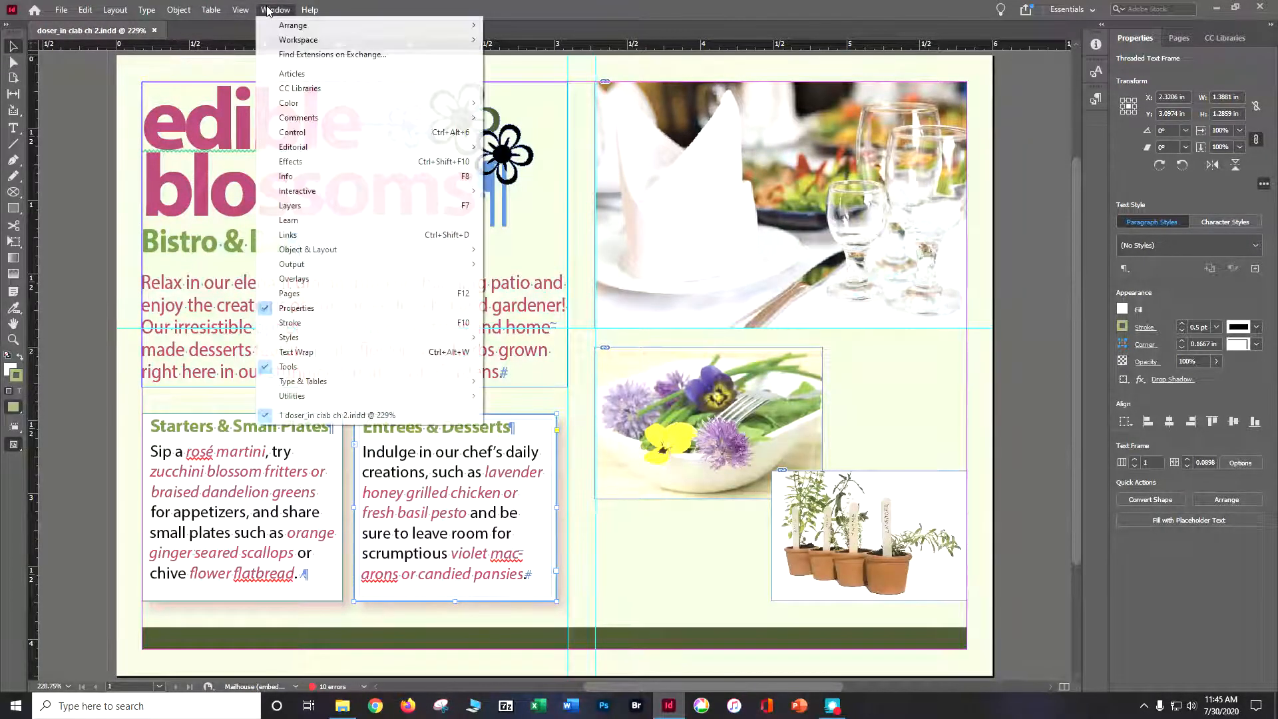
{"action": "mouse_move", "coordinate": [304, 268]}
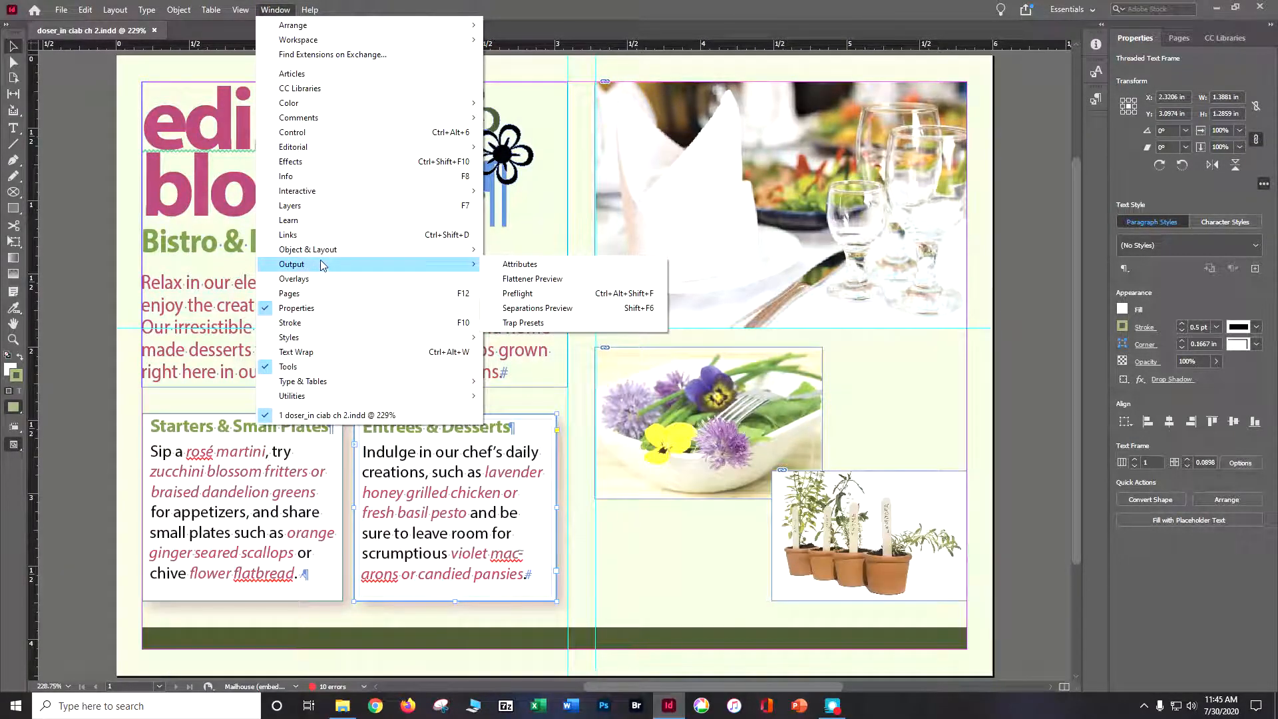
{"action": "mouse_move", "coordinate": [434, 255]}
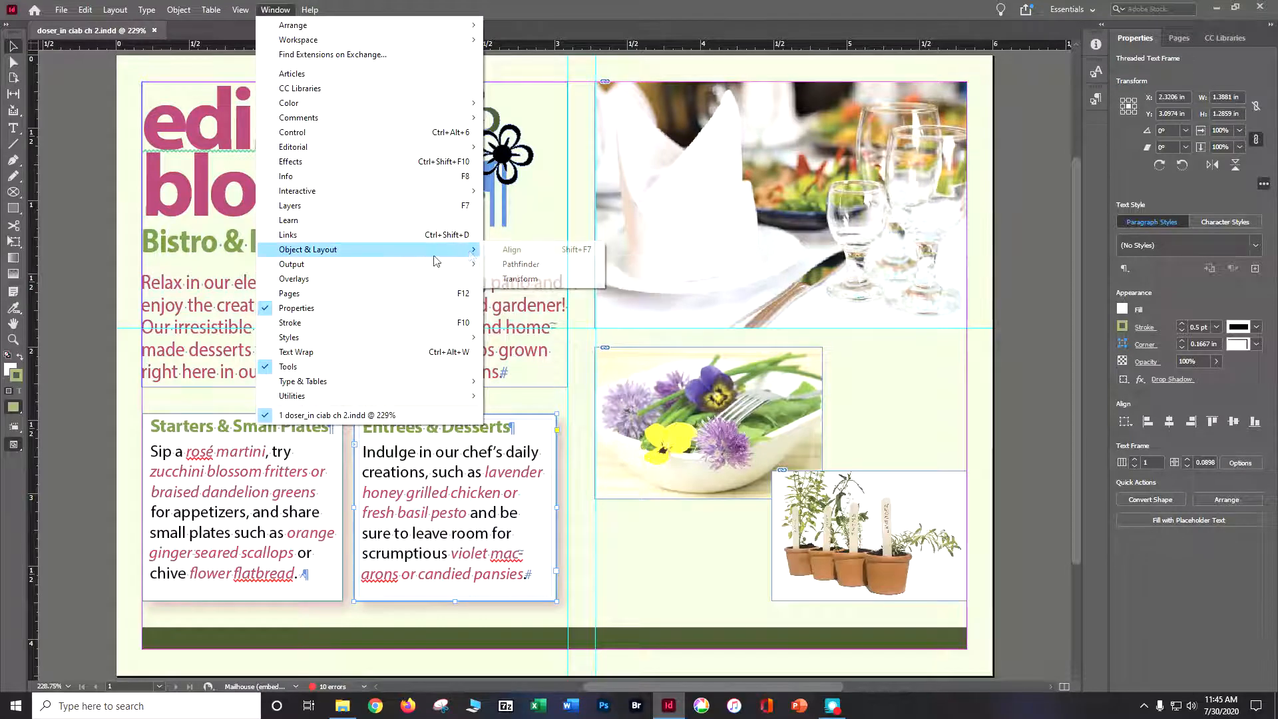
{"action": "left_click", "coordinate": [519, 289]}
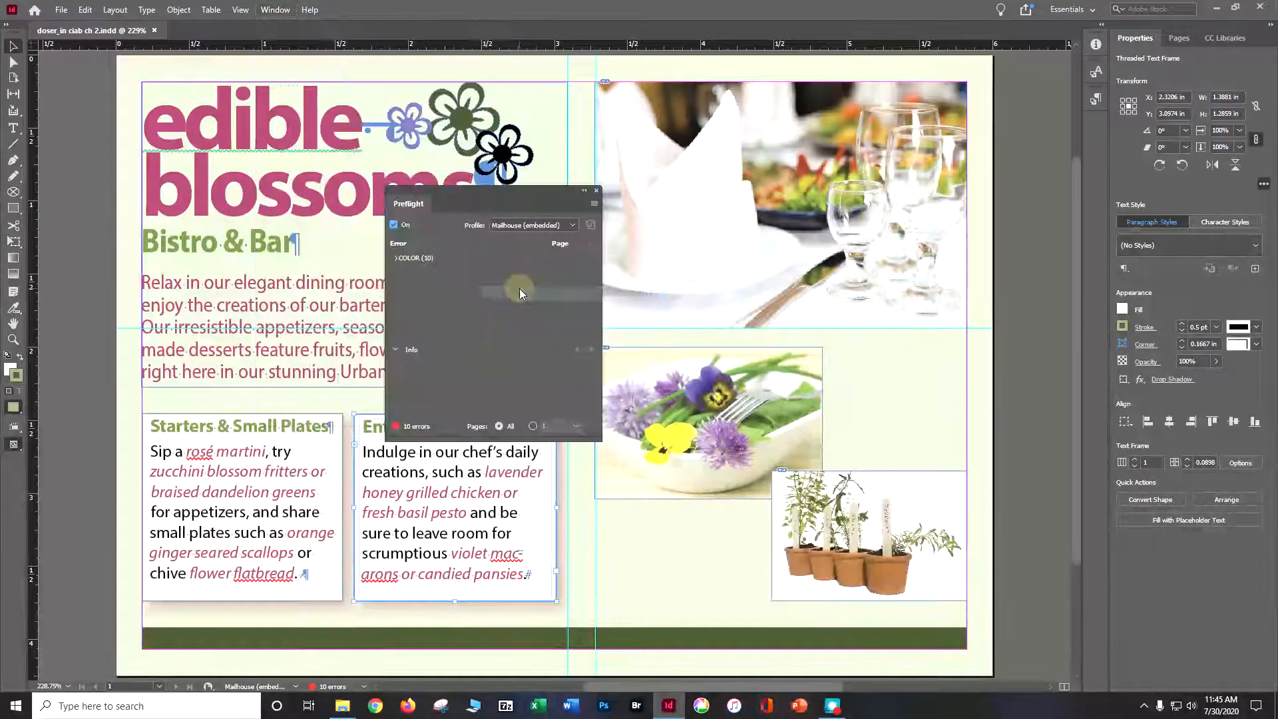
{"action": "left_click", "coordinate": [571, 226]}
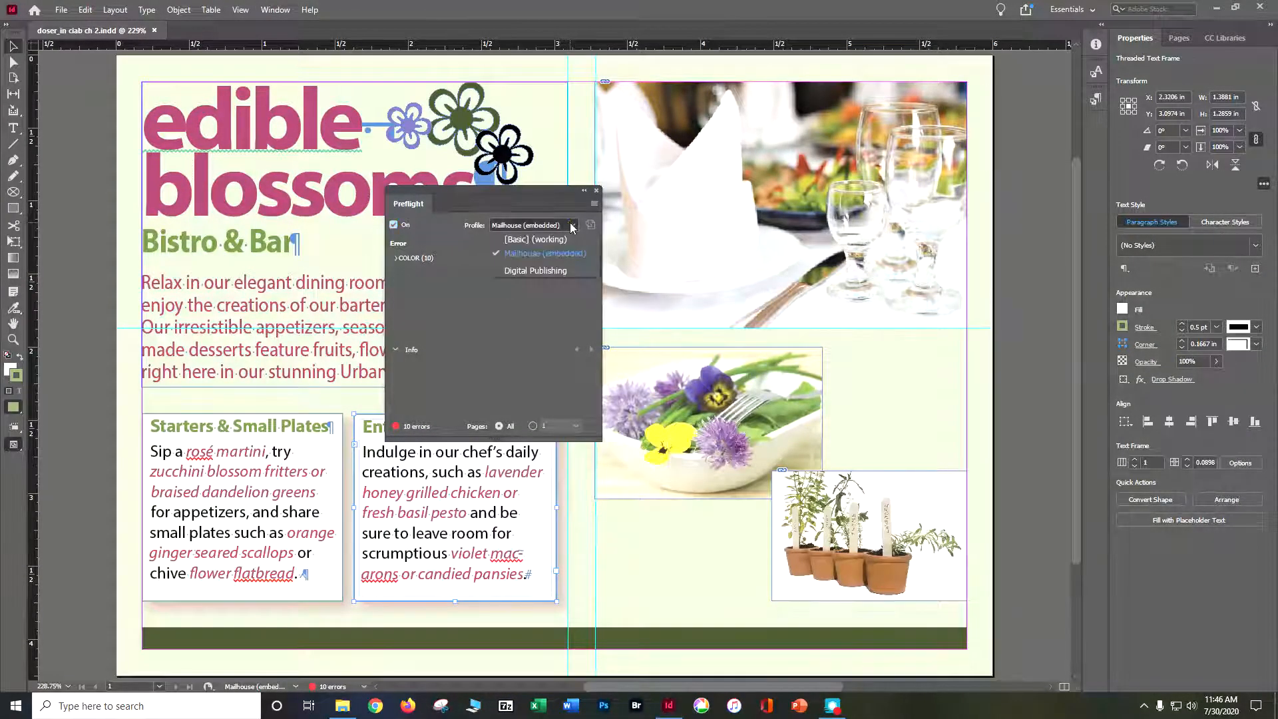
{"action": "left_click", "coordinate": [536, 253]}
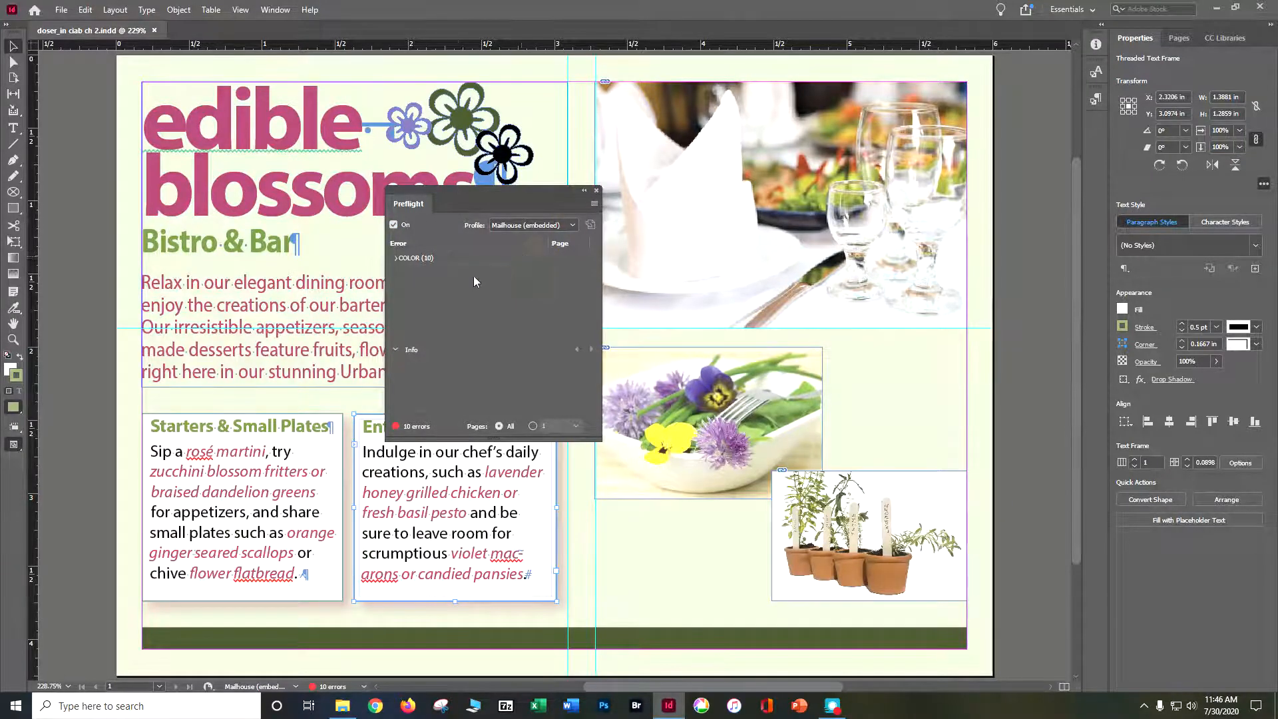
Expand the COLOR errors in Preflight, enlarge the list and examine the first text frame's color space problem.
{"action": "left_click", "coordinate": [395, 258]}
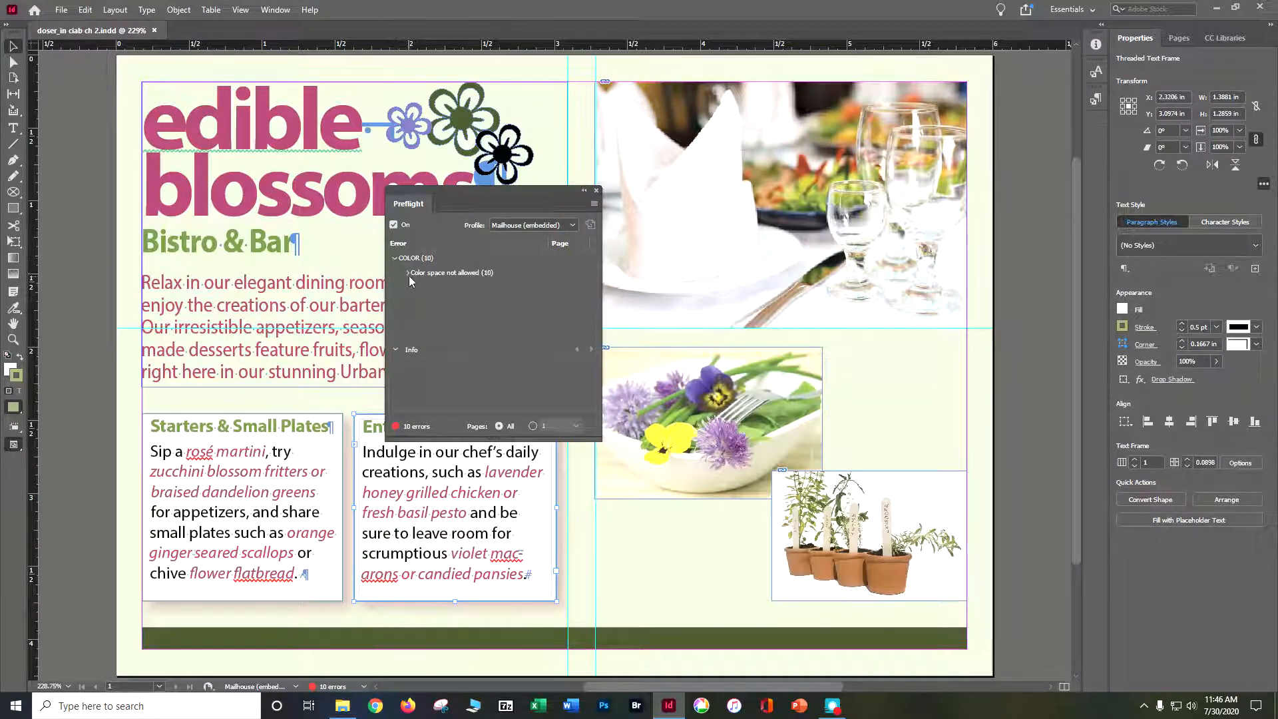
{"action": "left_click", "coordinate": [408, 274]}
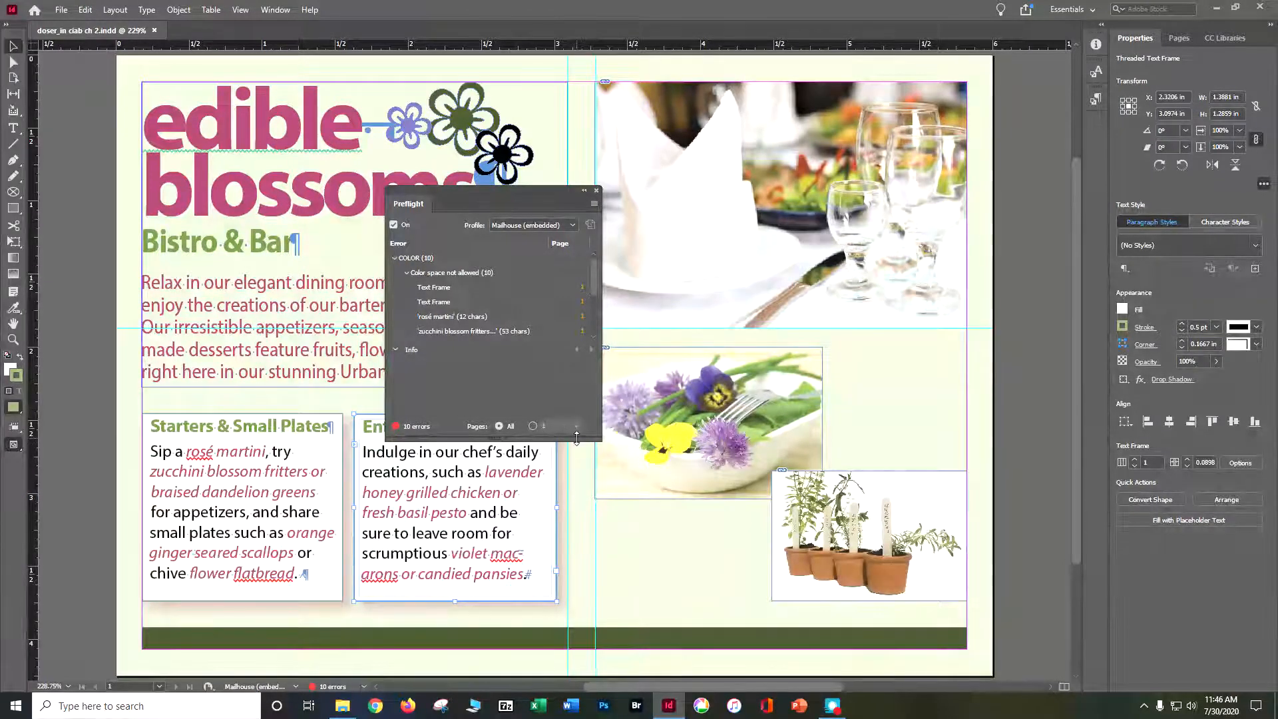
{"action": "left_click_drag", "start_coordinate": [576, 437], "coordinate": [574, 613]}
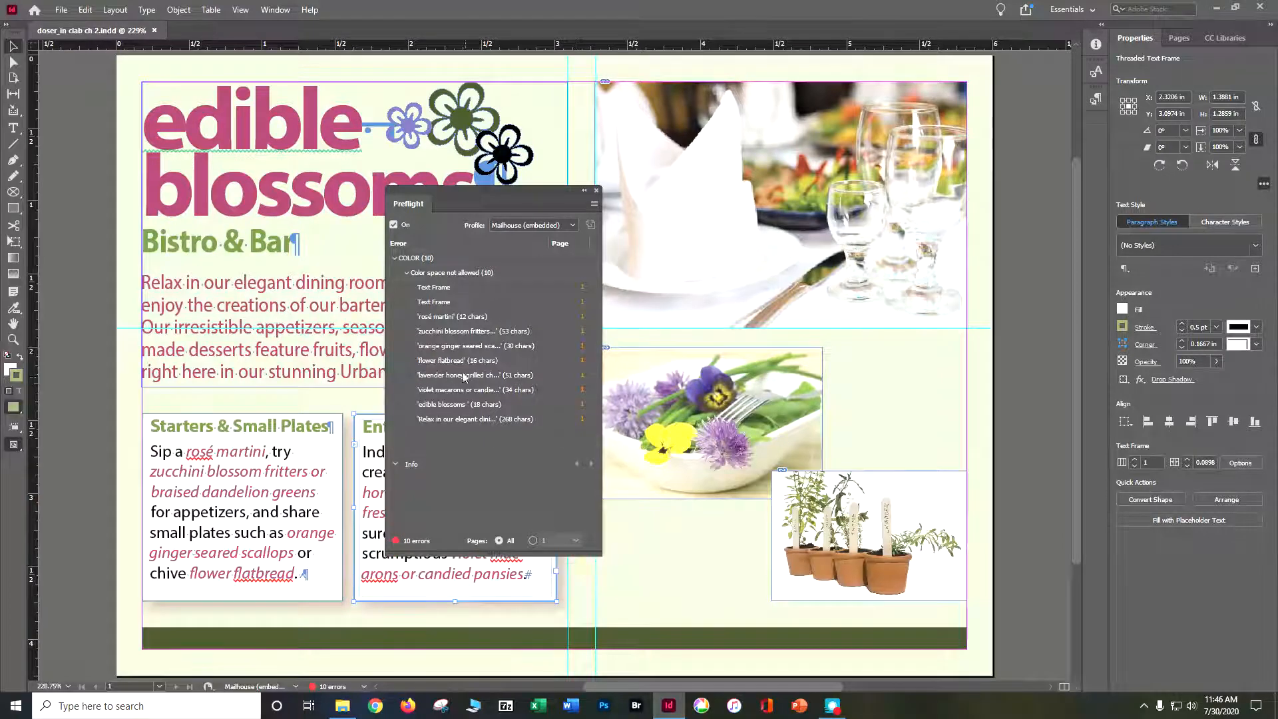
{"action": "left_click", "coordinate": [446, 288]}
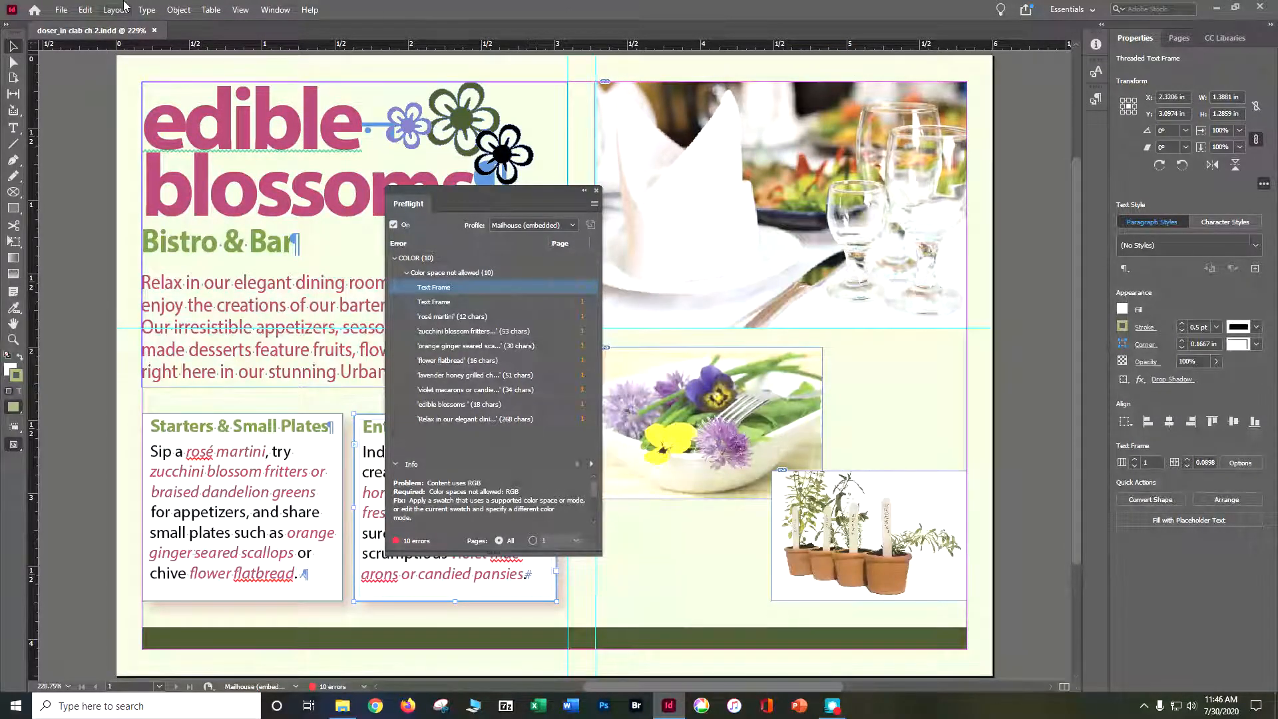
Show the color swatches, change the Red-Bright swatch's color mode to CMYK and close Preflight.
{"action": "left_click", "coordinate": [275, 9]}
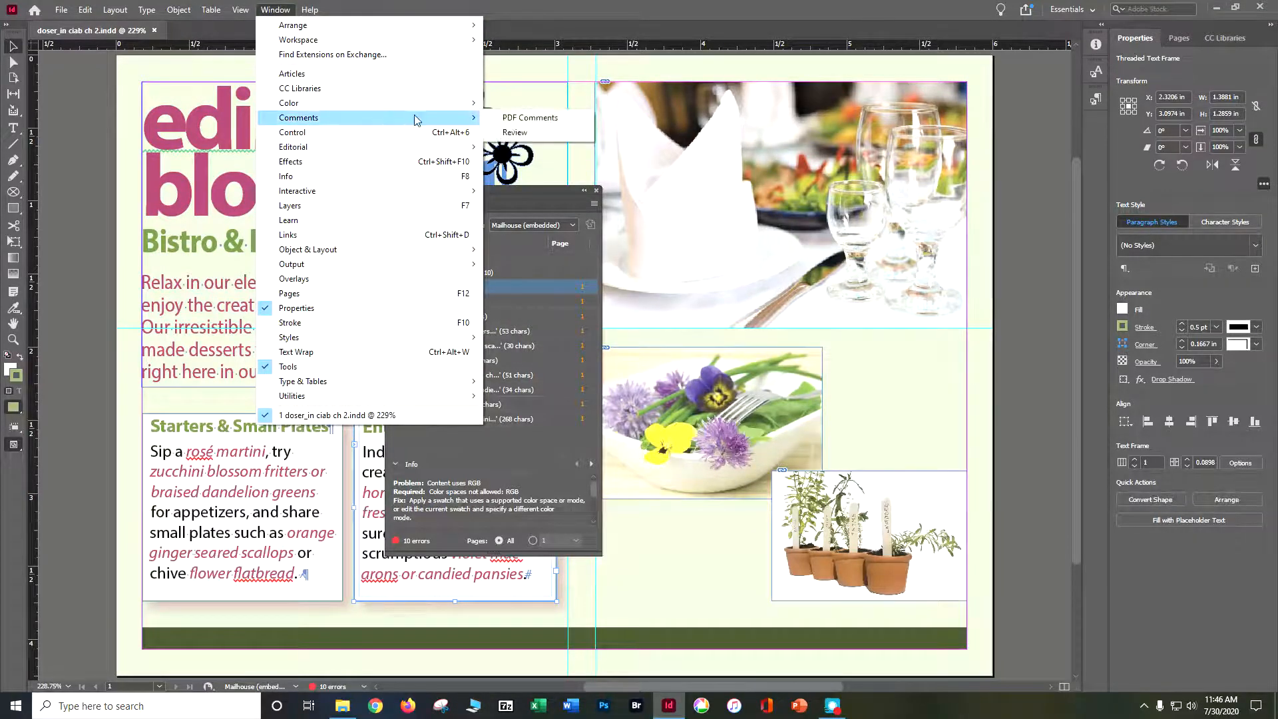
{"action": "mouse_move", "coordinate": [434, 109]}
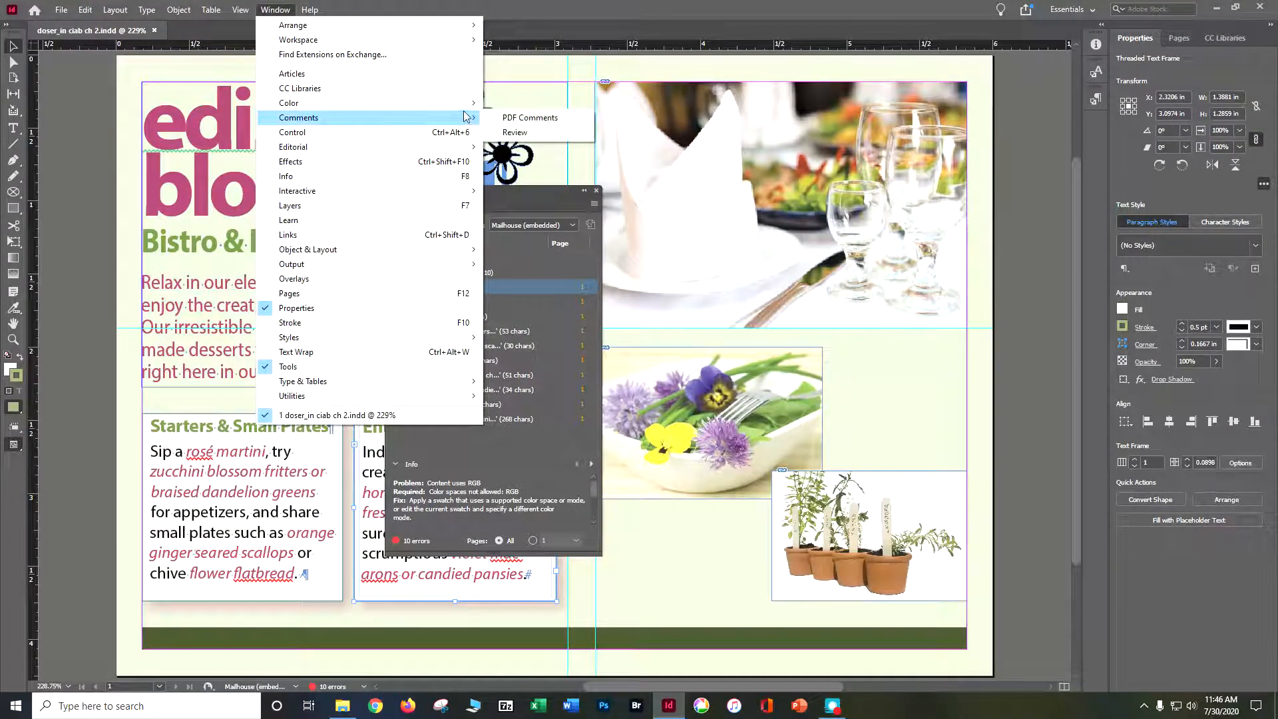
{"action": "left_click", "coordinate": [518, 146]}
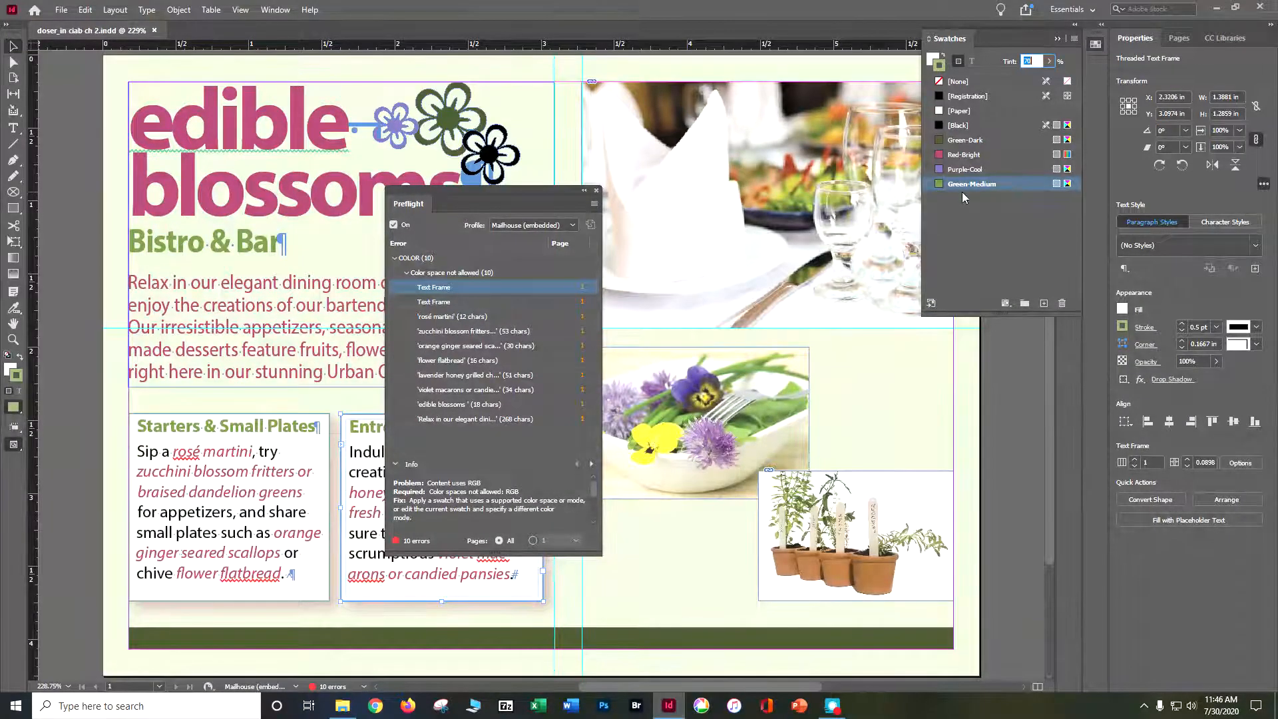
{"action": "left_click", "coordinate": [966, 156]}
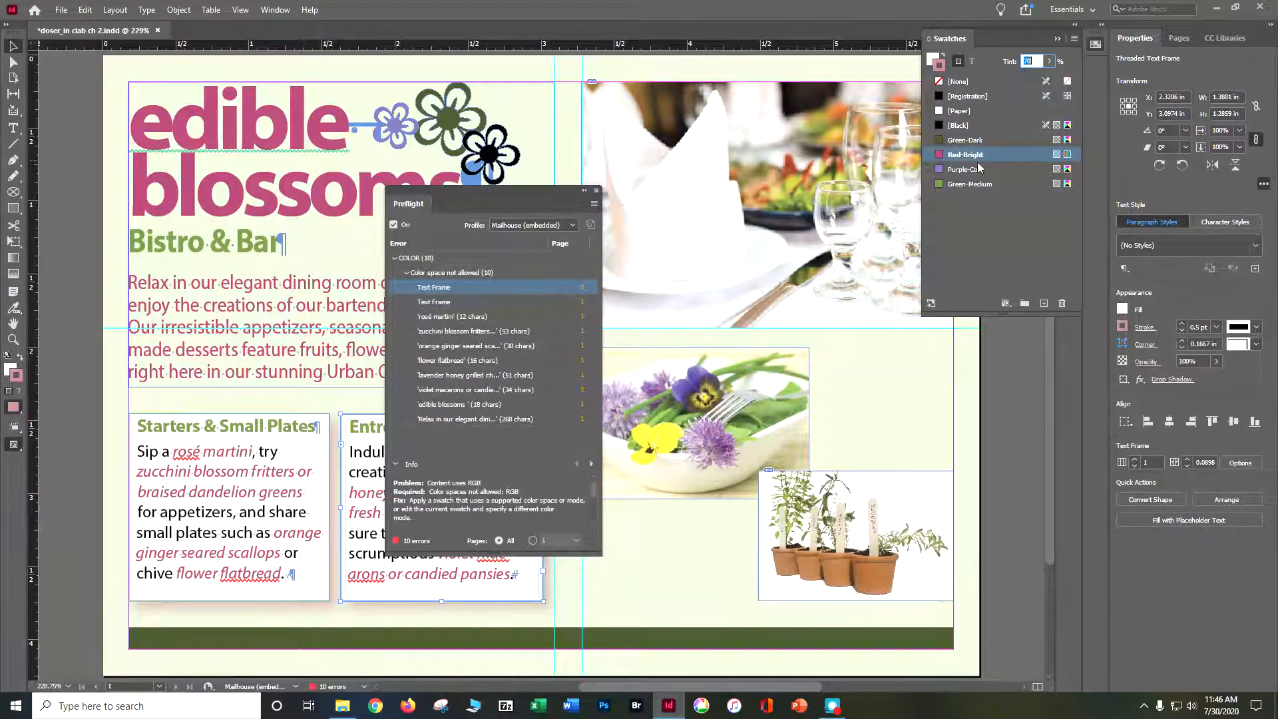
{"action": "double_click", "coordinate": [1068, 157]}
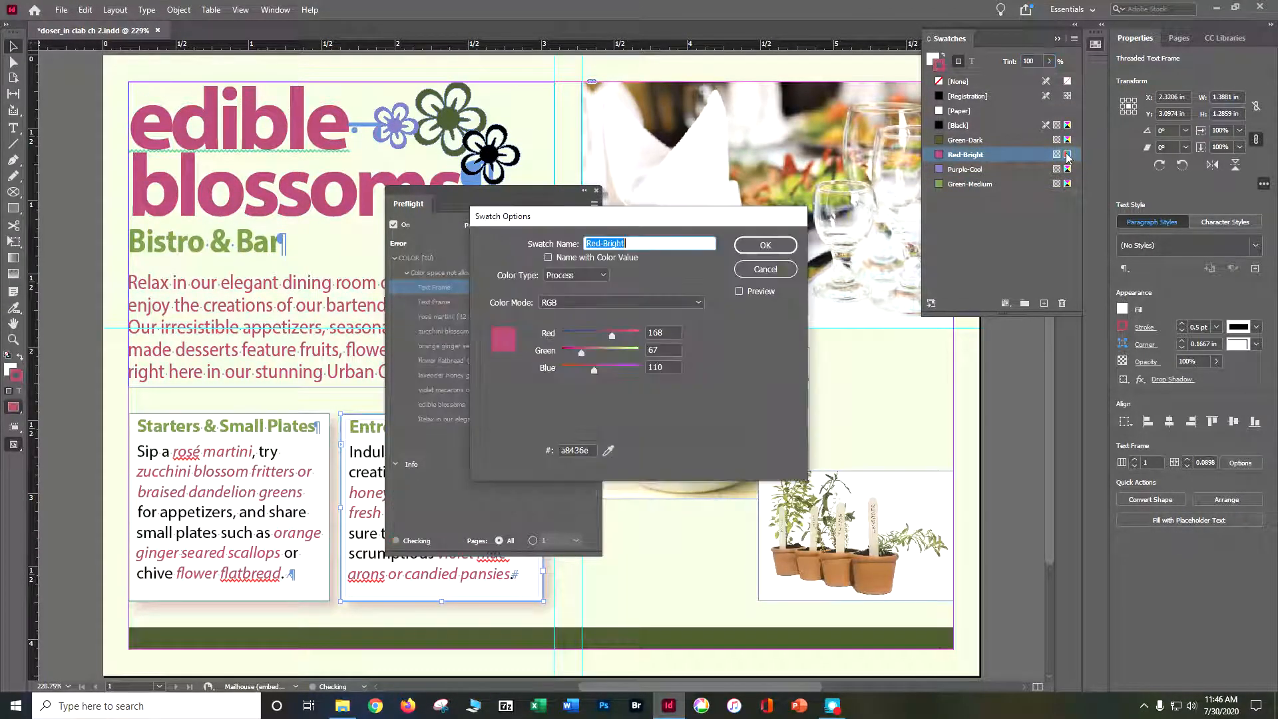
{"action": "left_click", "coordinate": [636, 301]}
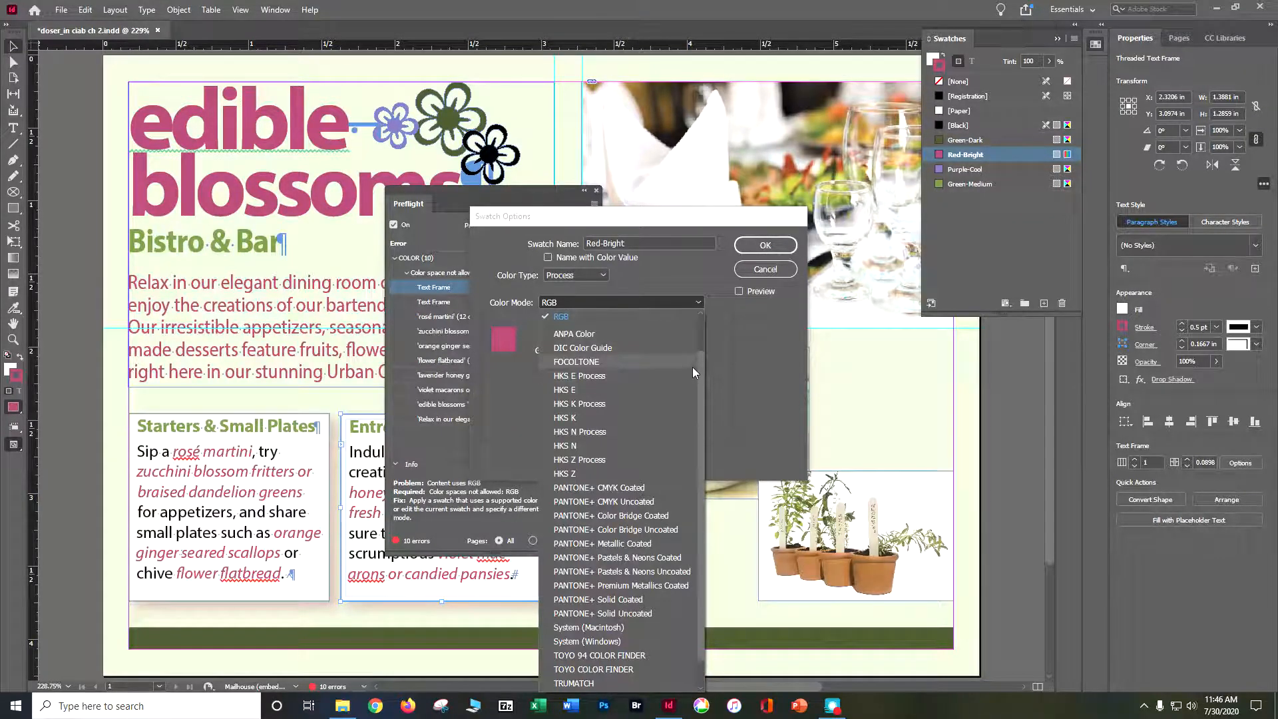
{"action": "left_click_drag", "start_coordinate": [697, 365], "coordinate": [705, 321]}
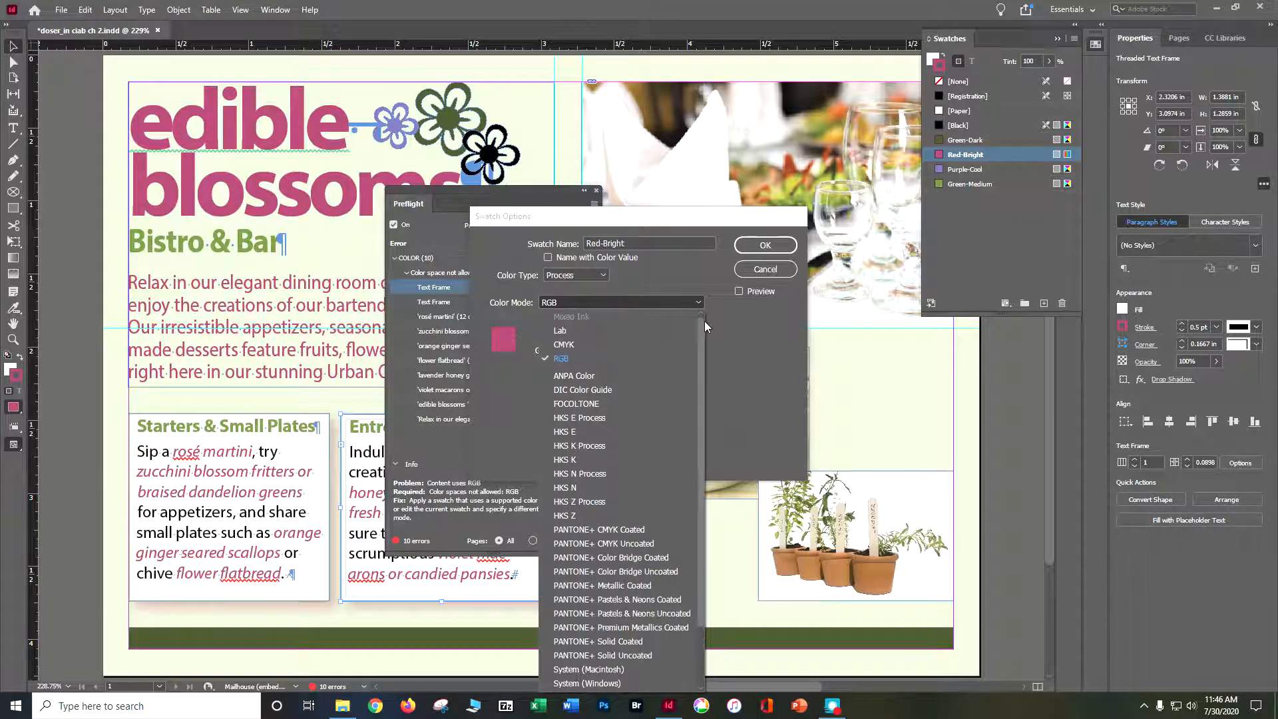
{"action": "left_click", "coordinate": [659, 344]}
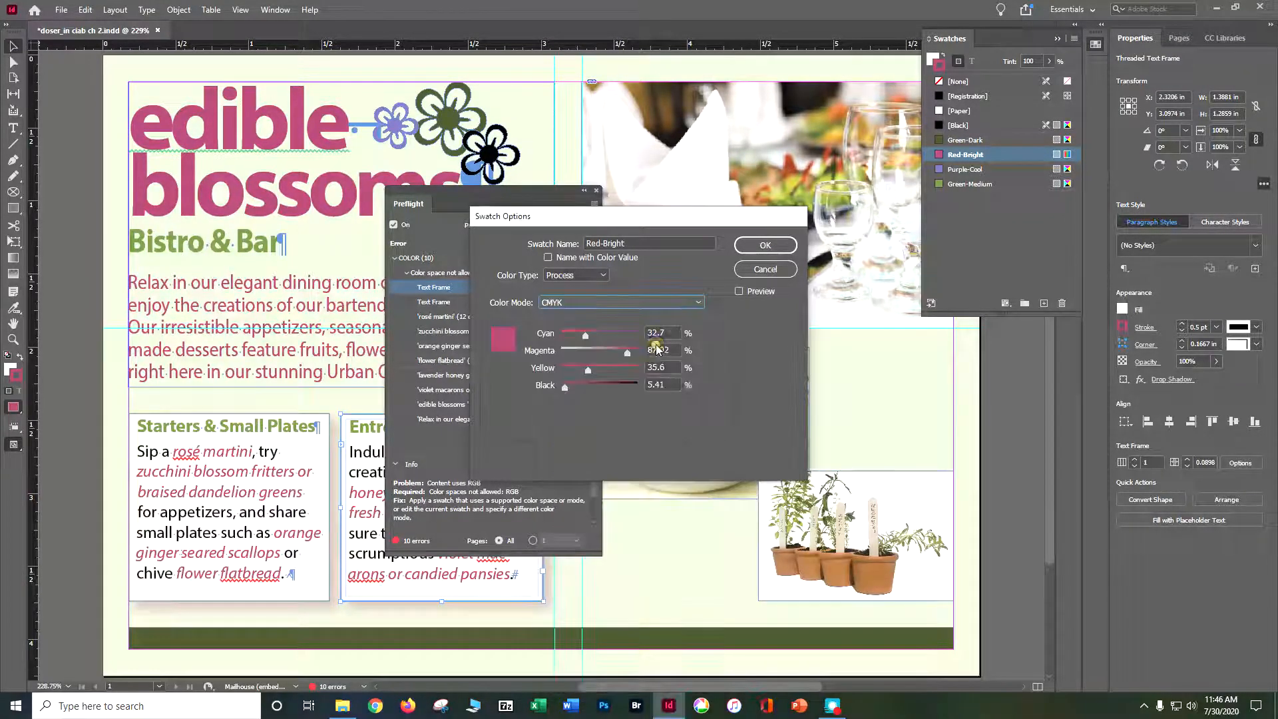
{"action": "left_click", "coordinate": [765, 245]}
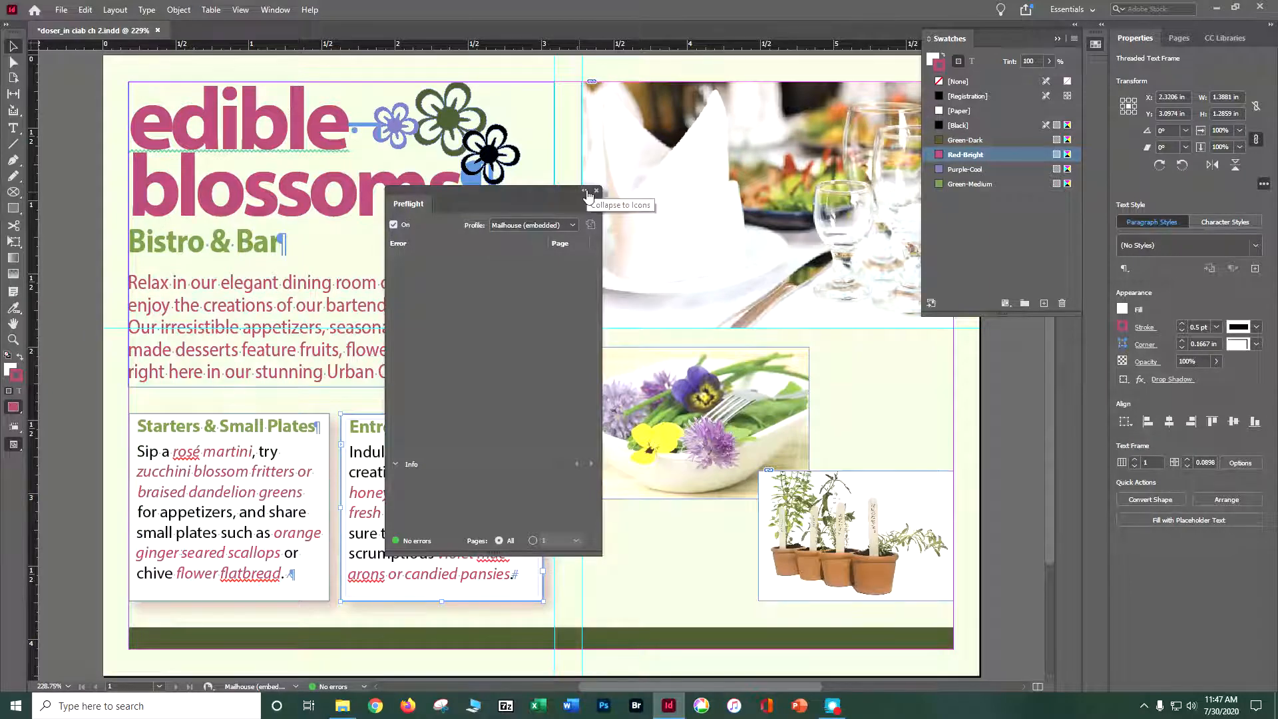
{"action": "left_click", "coordinate": [597, 191]}
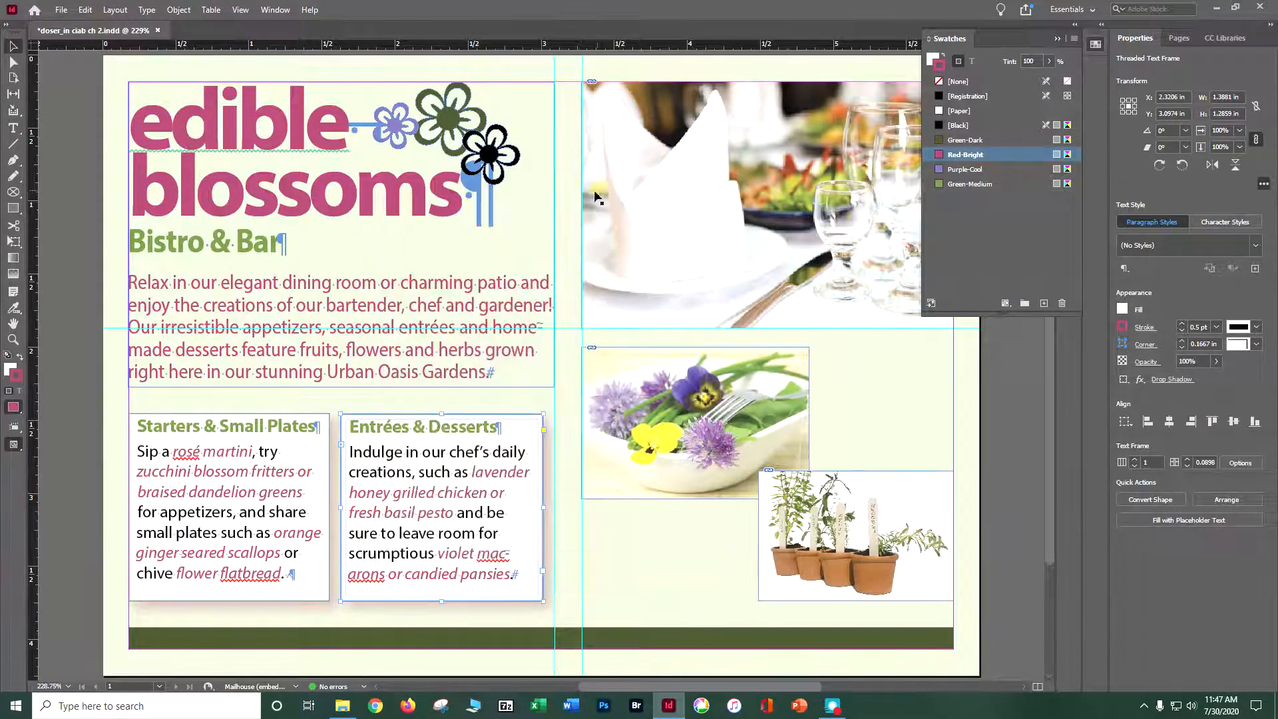
View the finished postcard in Presentation mode and return to the normal layout view.
{"action": "mouse_move", "coordinate": [328, 694]}
{"action": "left_click", "coordinate": [14, 445]}
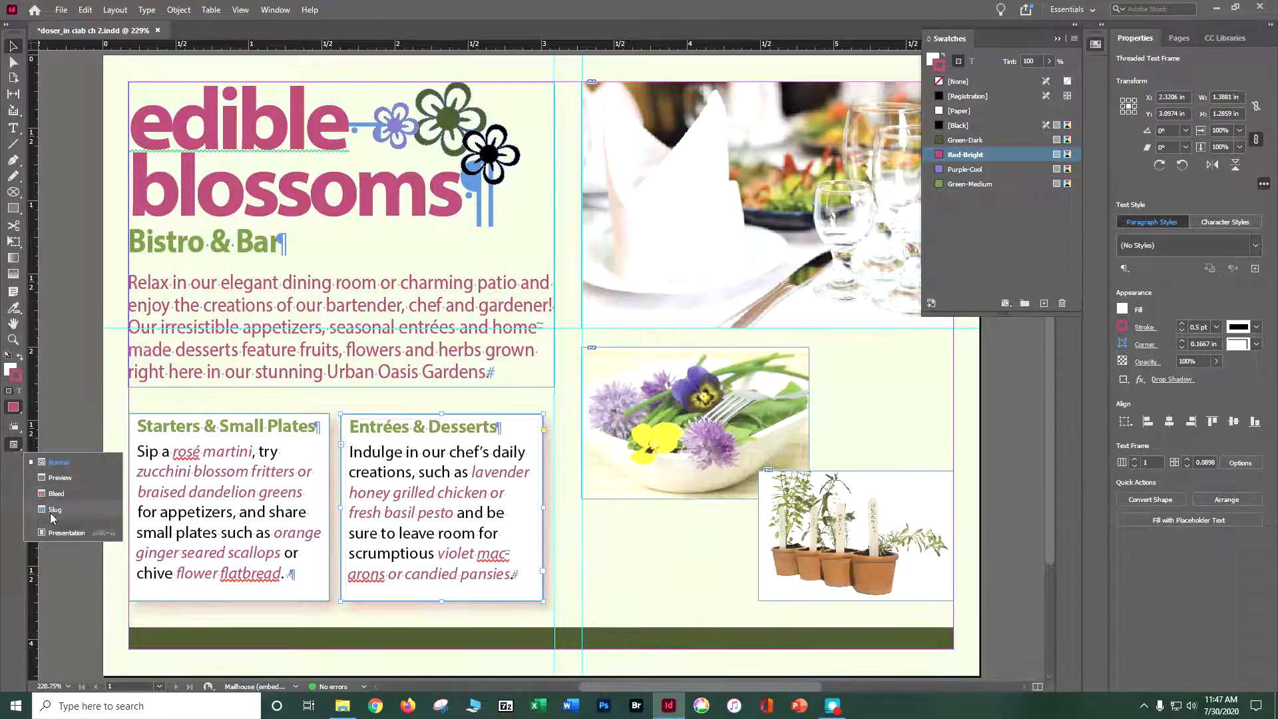
{"action": "left_click", "coordinate": [58, 537]}
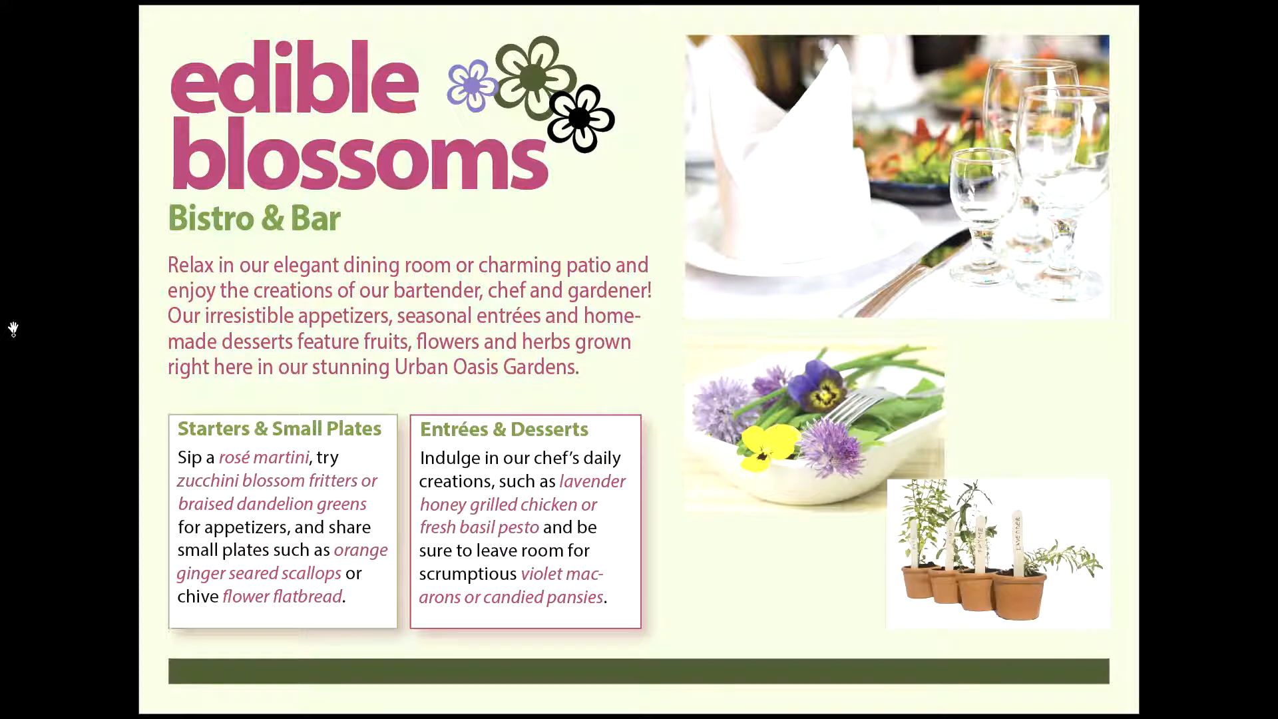
{"action": "key", "text": "Escape"}
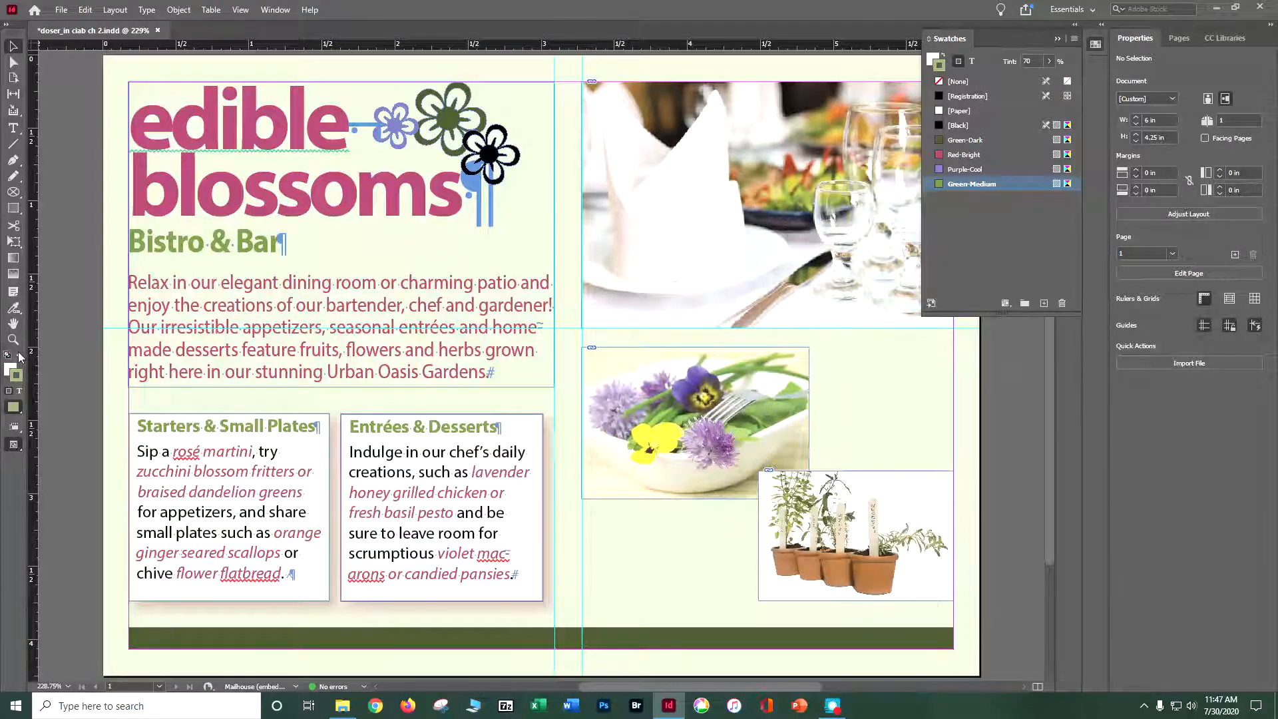
Start packaging the publication, saving the document, and choose the Lesson02 folder inside IN CIAB CC 2020 as the destination.
{"action": "left_click", "coordinate": [61, 10]}
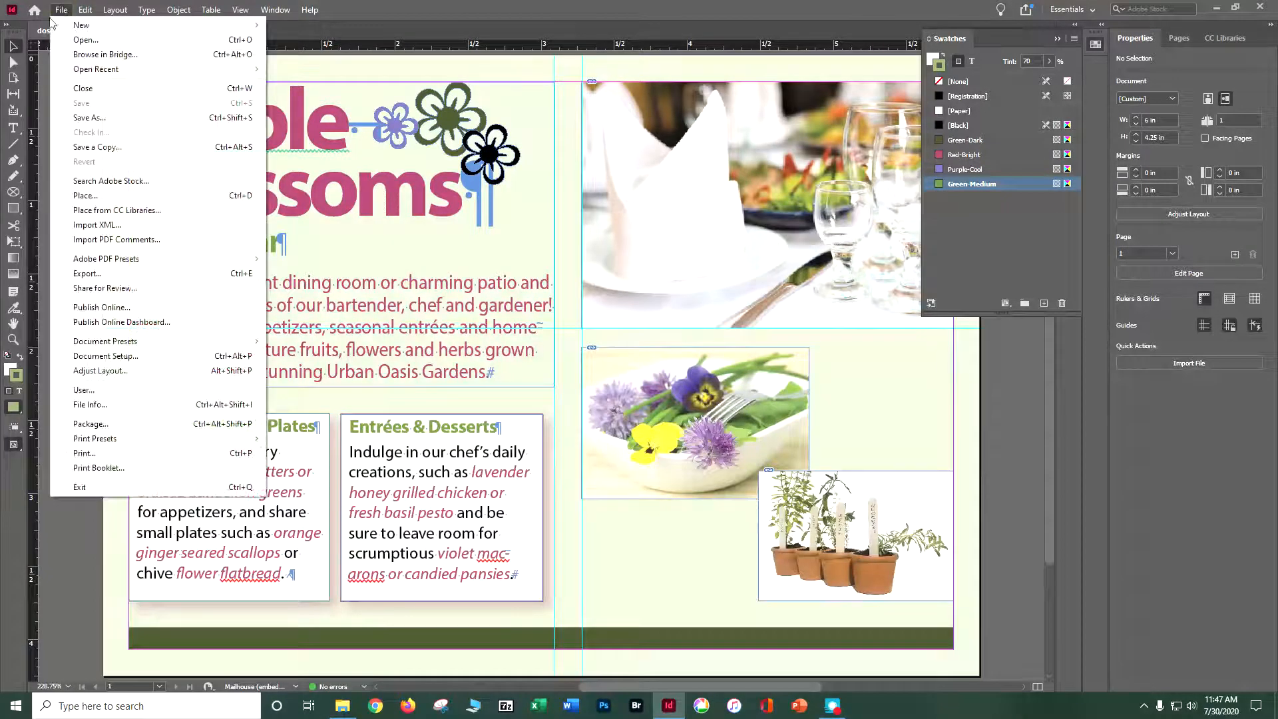
{"action": "left_click", "coordinate": [100, 425]}
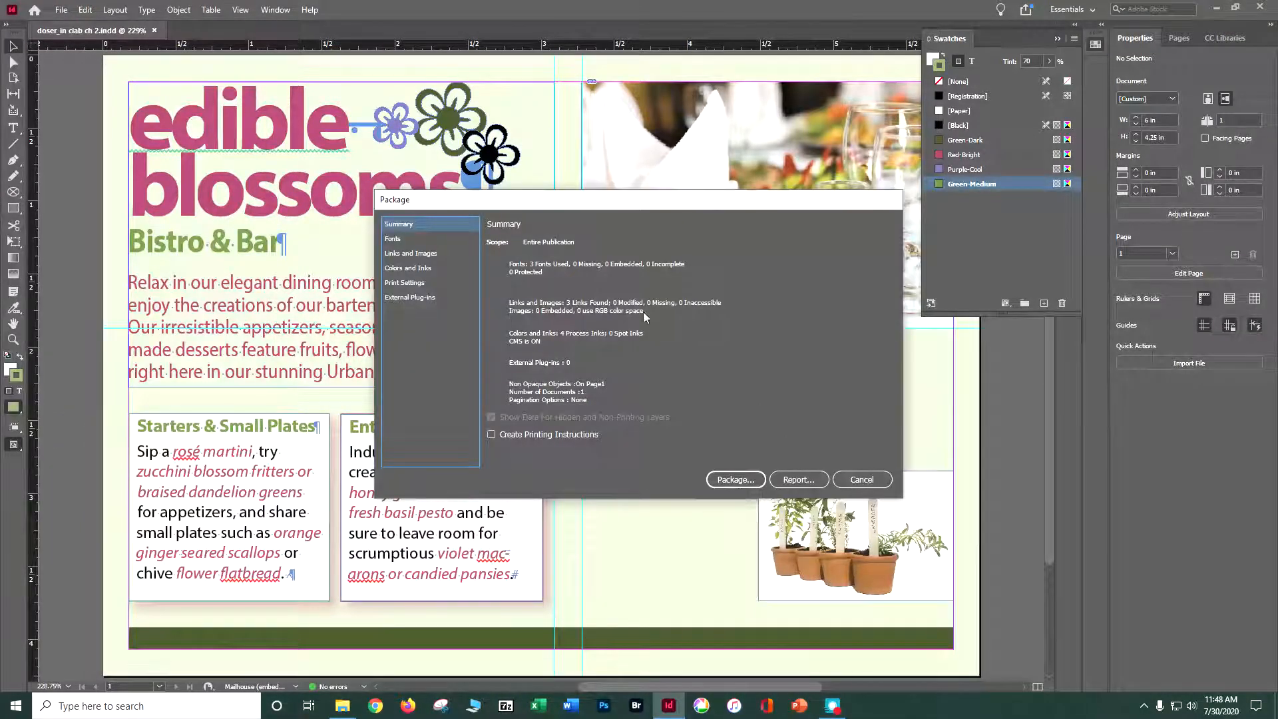
{"action": "left_click", "coordinate": [739, 478]}
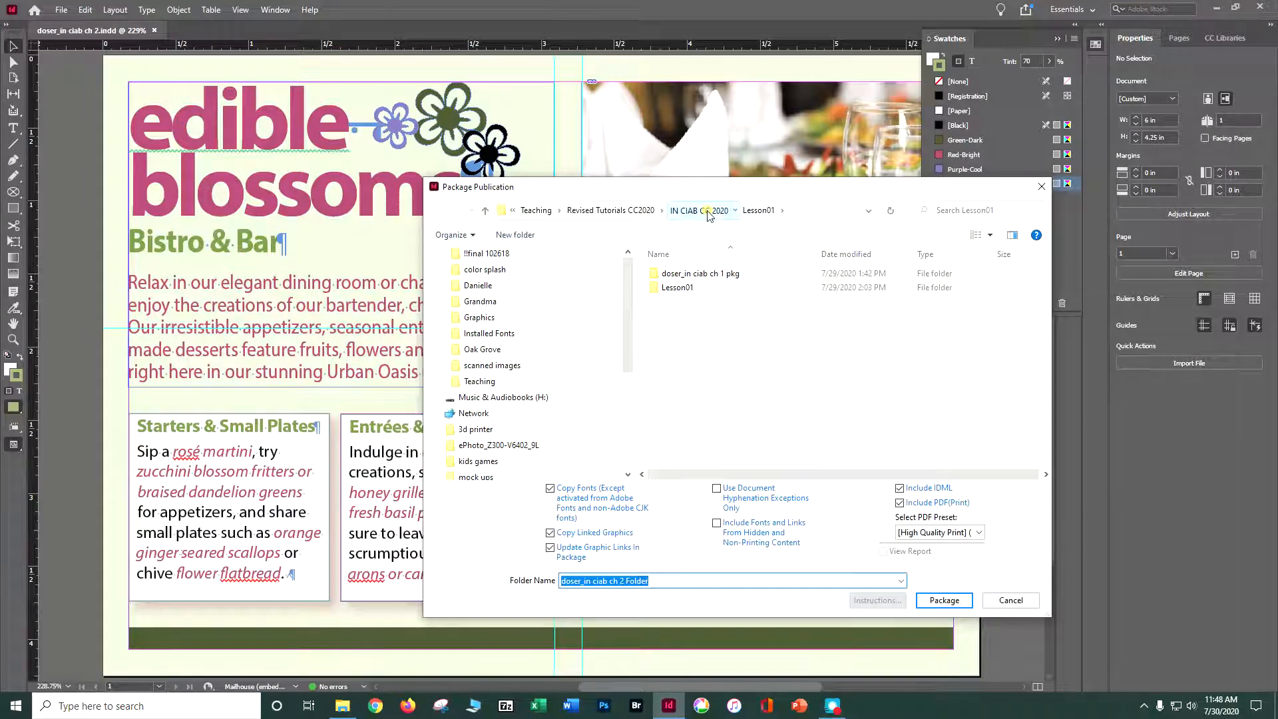
{"action": "left_click", "coordinate": [708, 210]}
{"action": "double_click", "coordinate": [675, 292]}
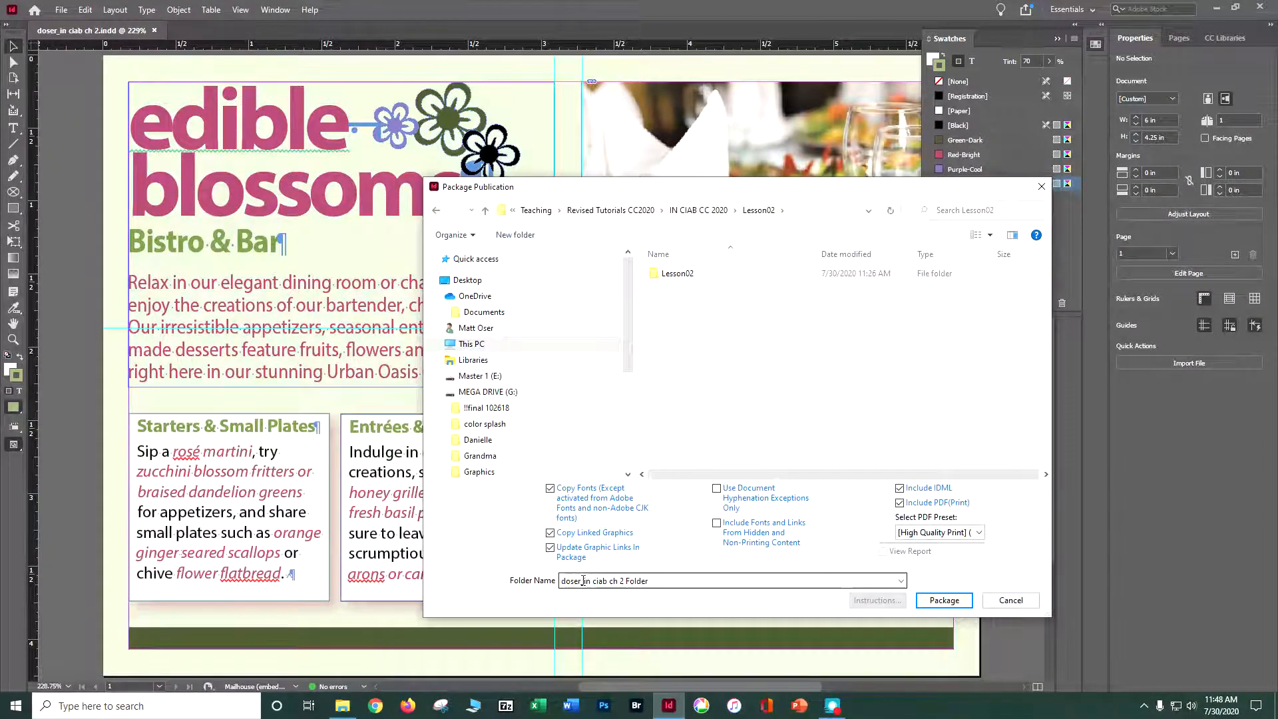
Replace the last word of the package folder's name with "pkg" and create the package.
{"action": "left_click", "coordinate": [631, 581]}
{"action": "double_click", "coordinate": [631, 581]}
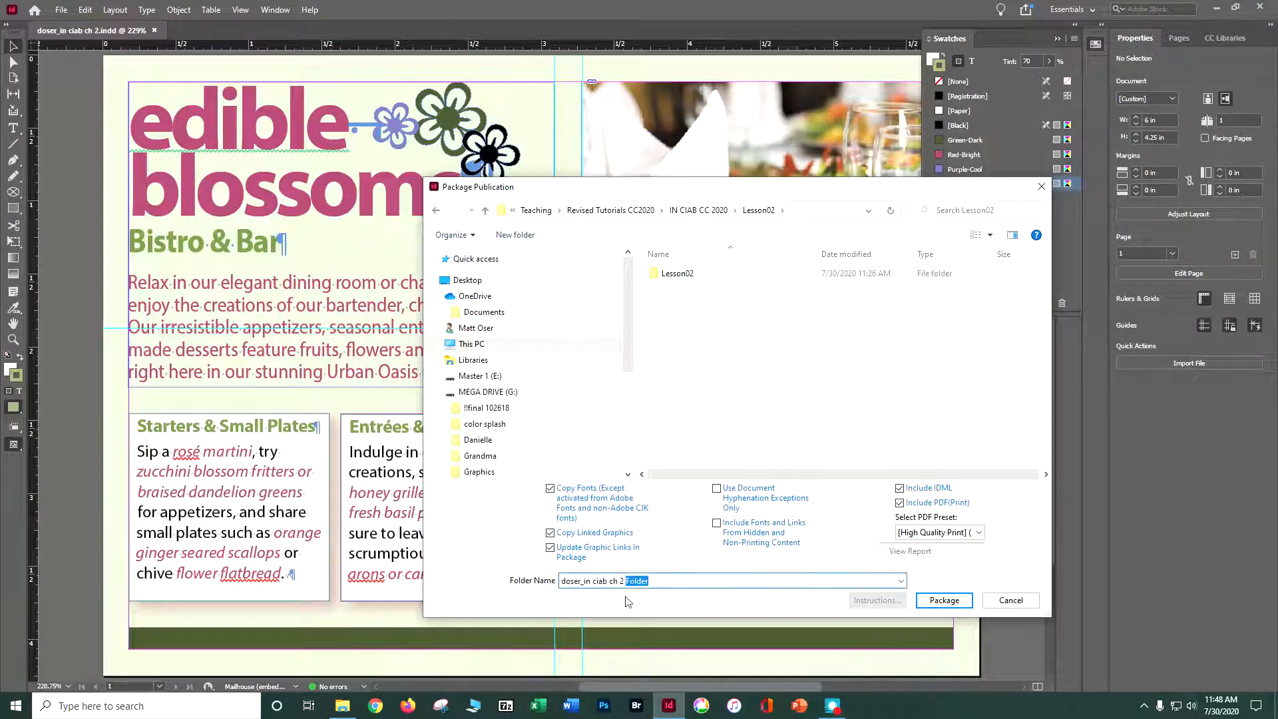
{"action": "type", "text": "pkg"}
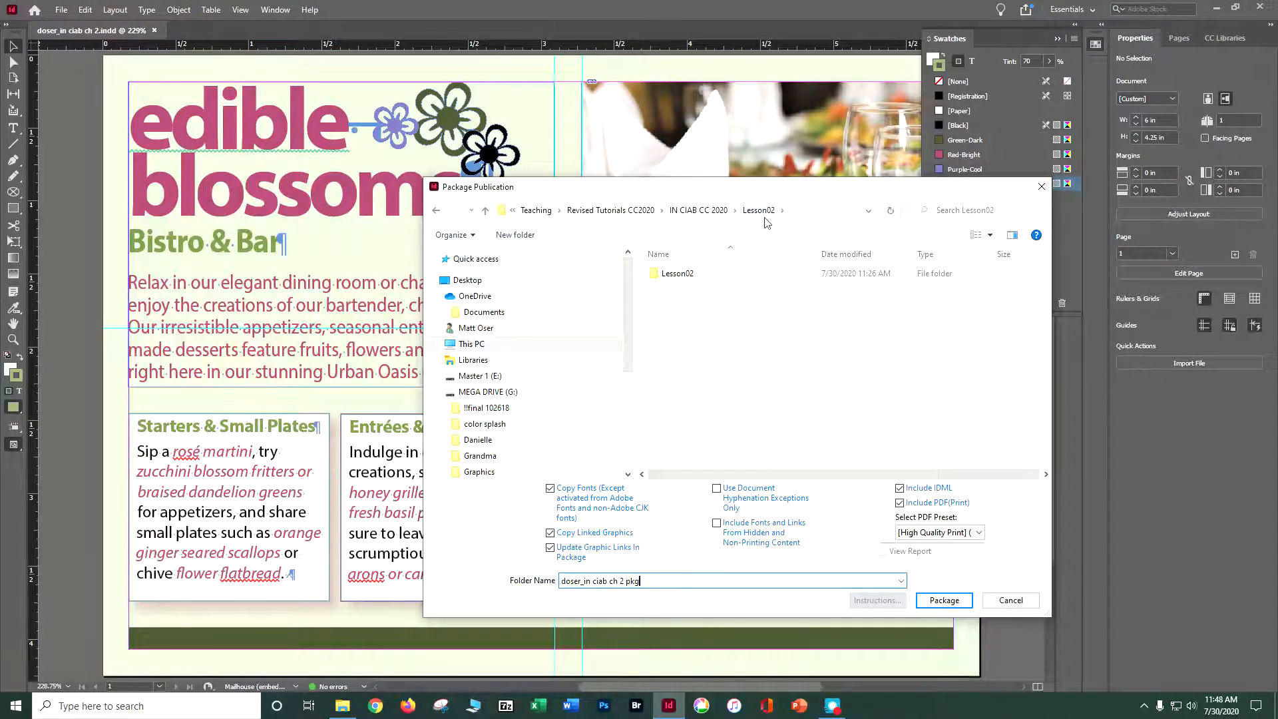
{"action": "left_click", "coordinate": [943, 601]}
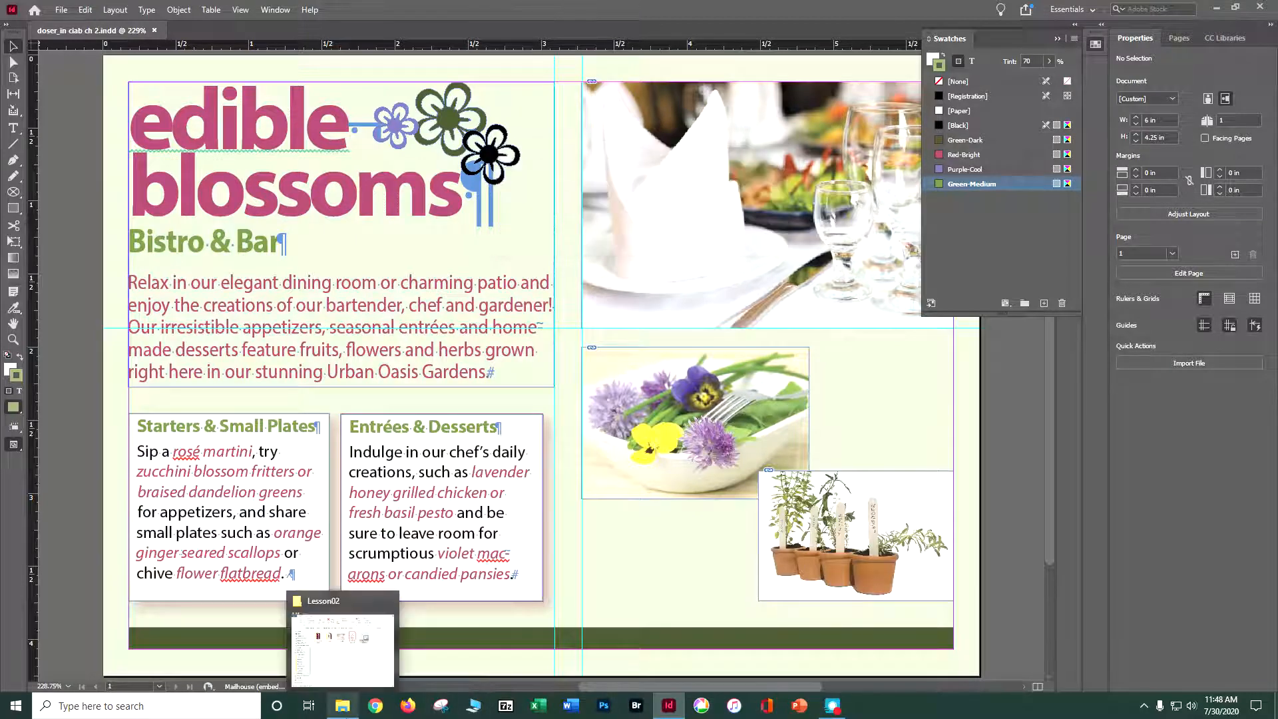
Switch to File Explorer and inspect the Document fonts and Links folders inside the new package folder.
{"action": "left_click", "coordinate": [344, 710]}
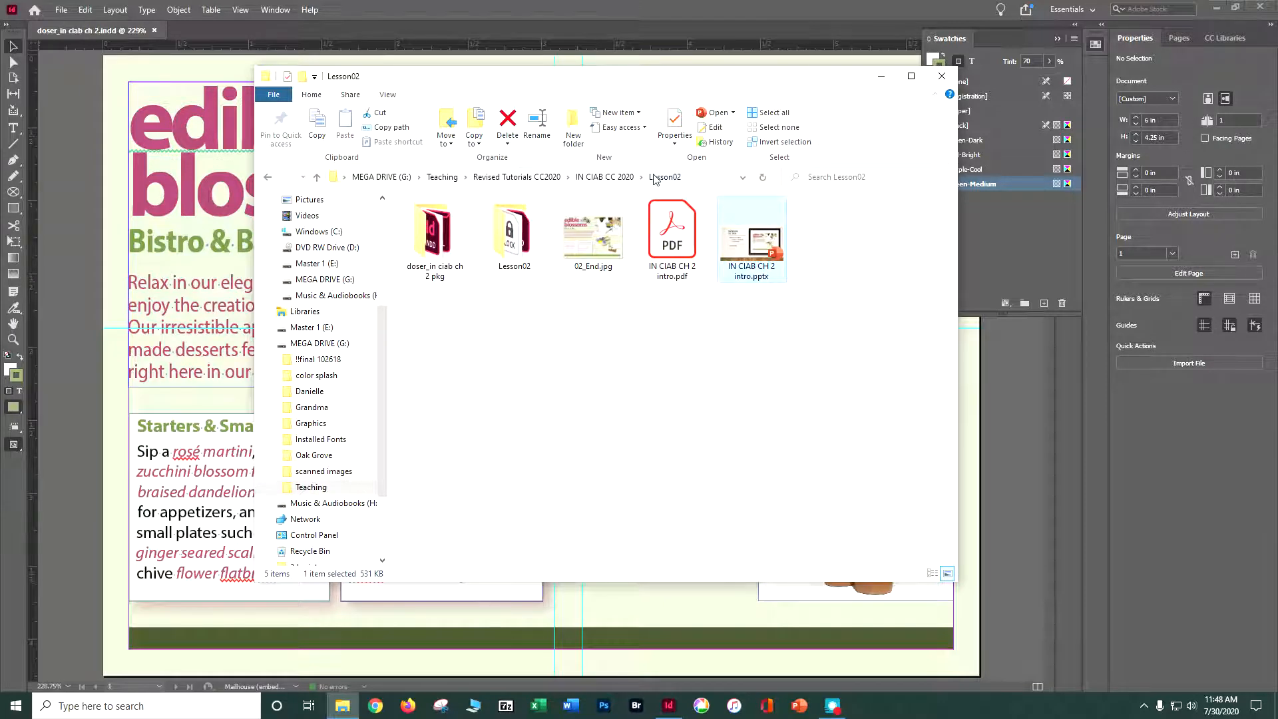
{"action": "left_click", "coordinate": [428, 246]}
{"action": "double_click", "coordinate": [429, 246]}
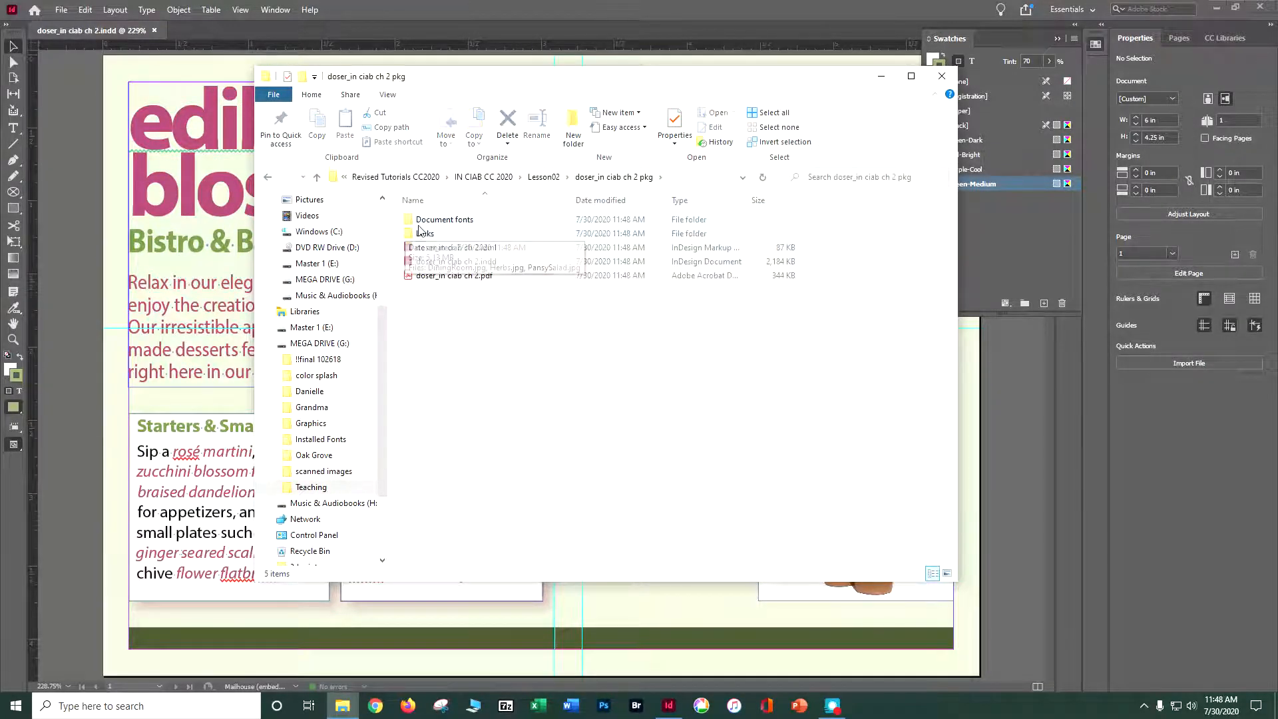
{"action": "double_click", "coordinate": [426, 220]}
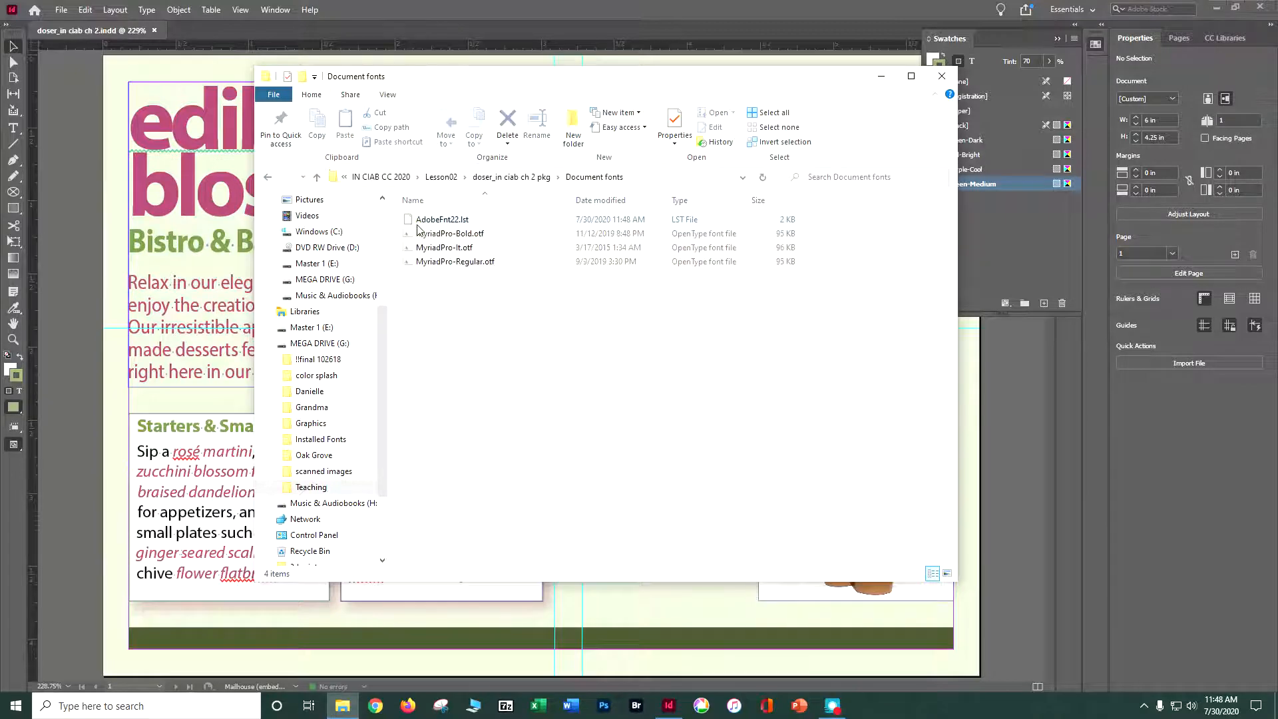
{"action": "left_click", "coordinate": [268, 178]}
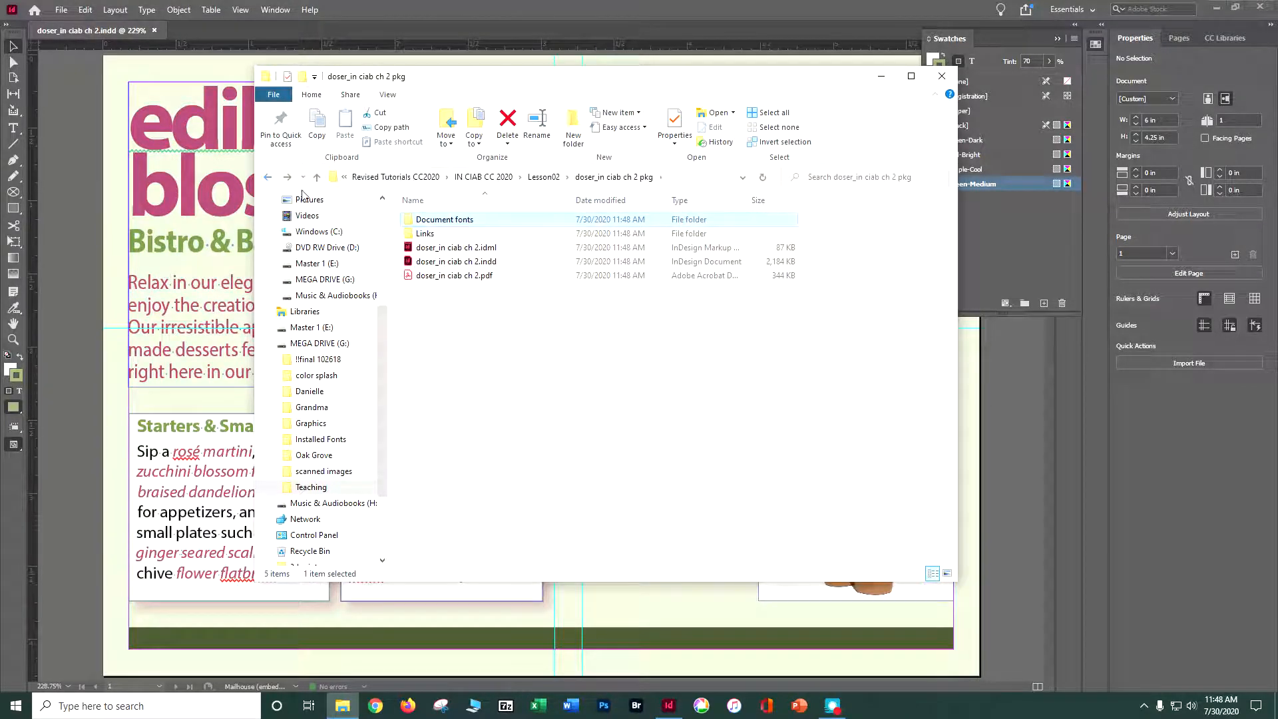
{"action": "double_click", "coordinate": [423, 235]}
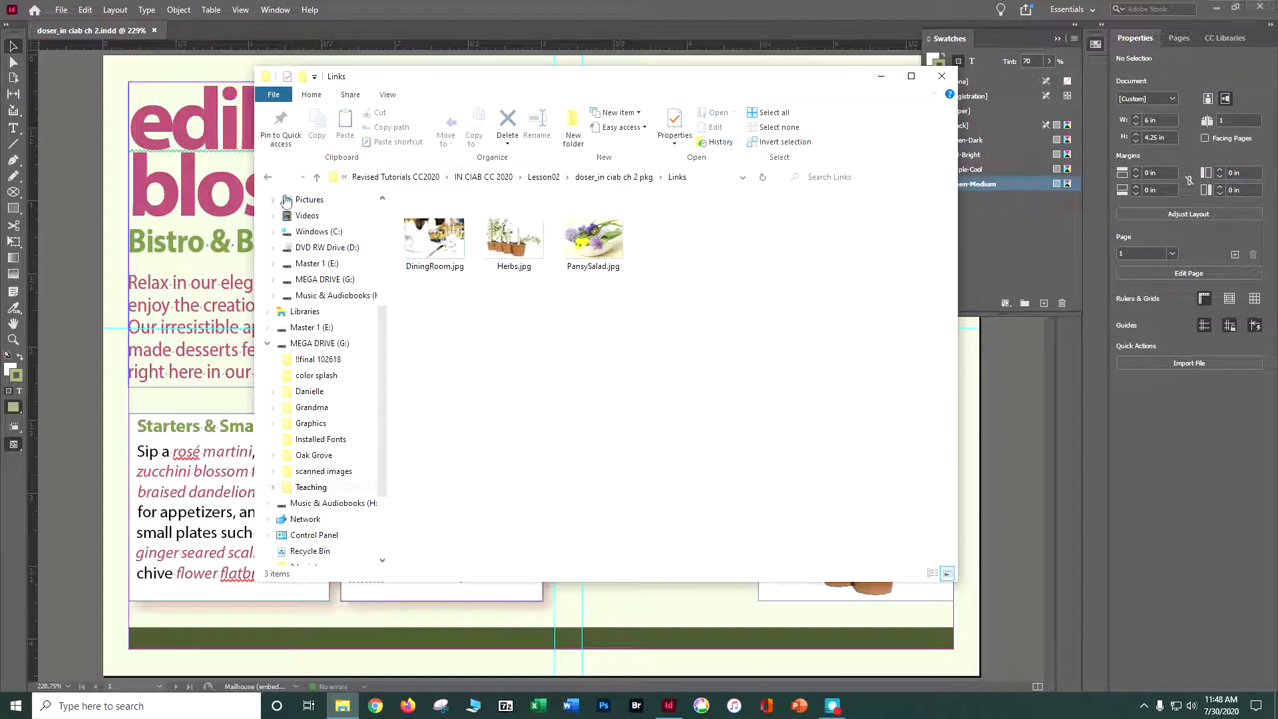
{"action": "left_click", "coordinate": [268, 177]}
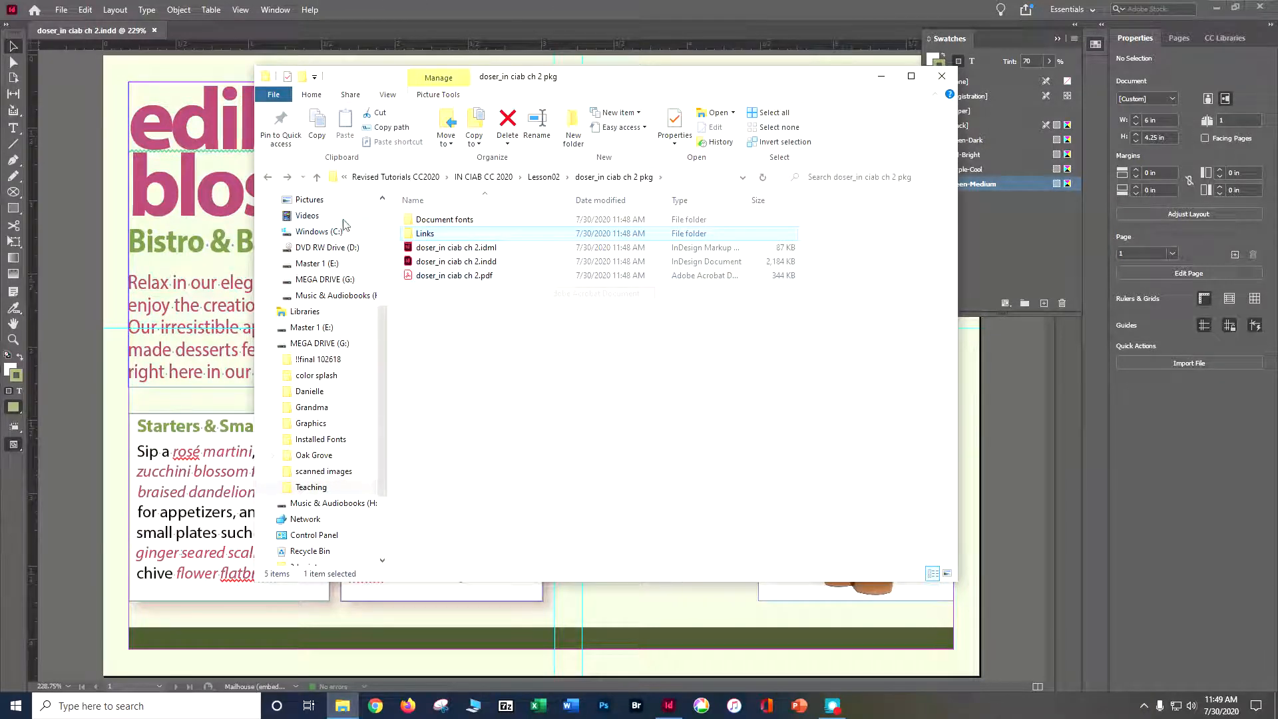
Compress the package folder in Lesson02 into a zip file with the default name and close File Explorer.
{"action": "left_click", "coordinate": [267, 178]}
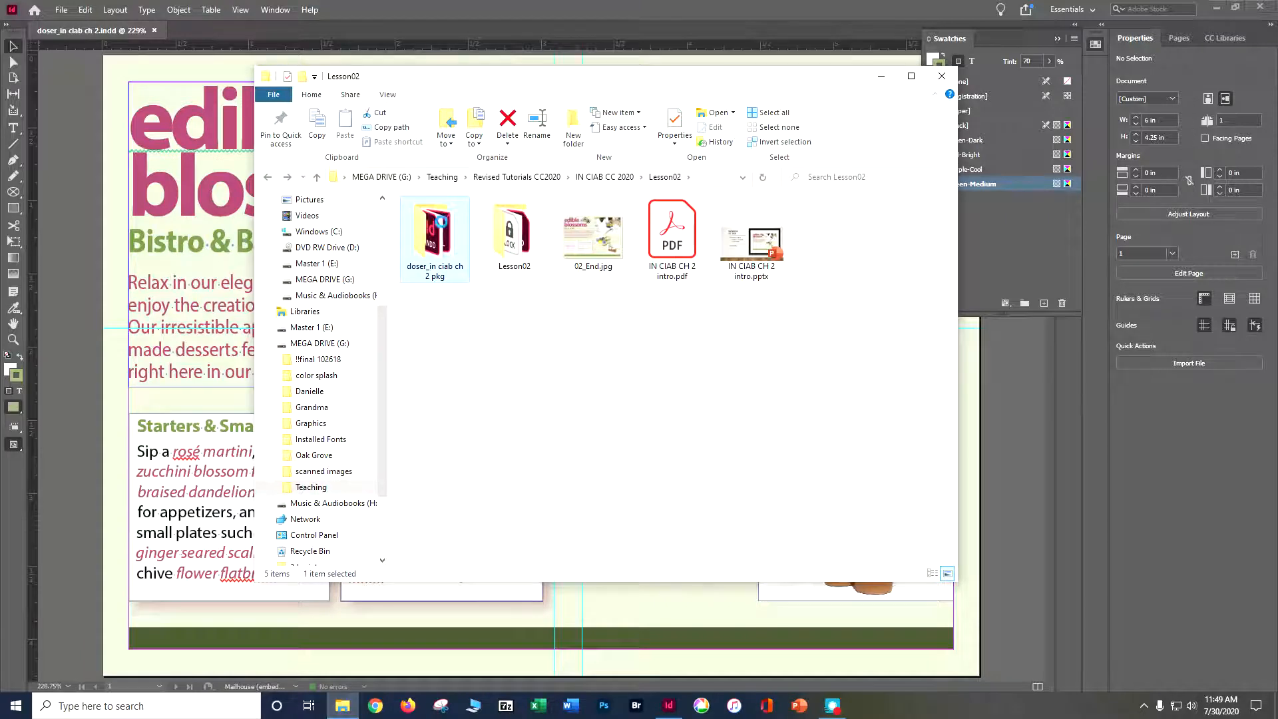
{"action": "right_click", "coordinate": [430, 223]}
{"action": "mouse_move", "coordinate": [501, 579]}
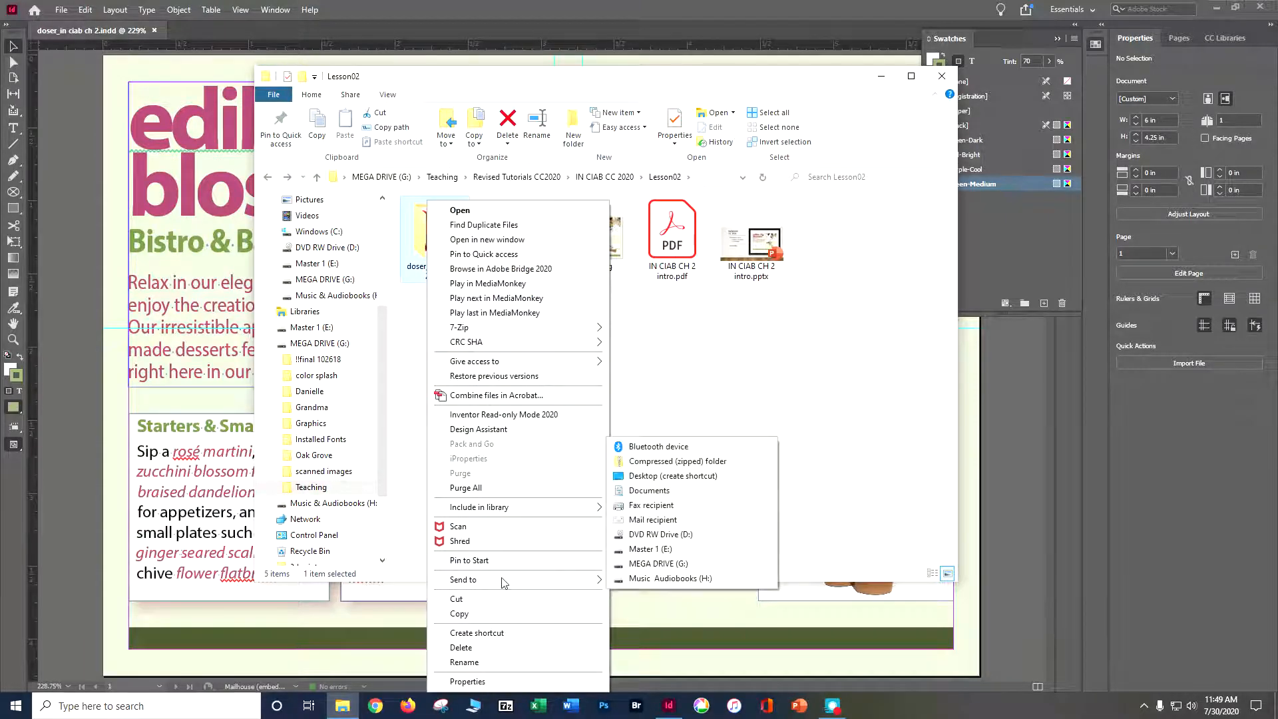
{"action": "left_click", "coordinate": [689, 463]}
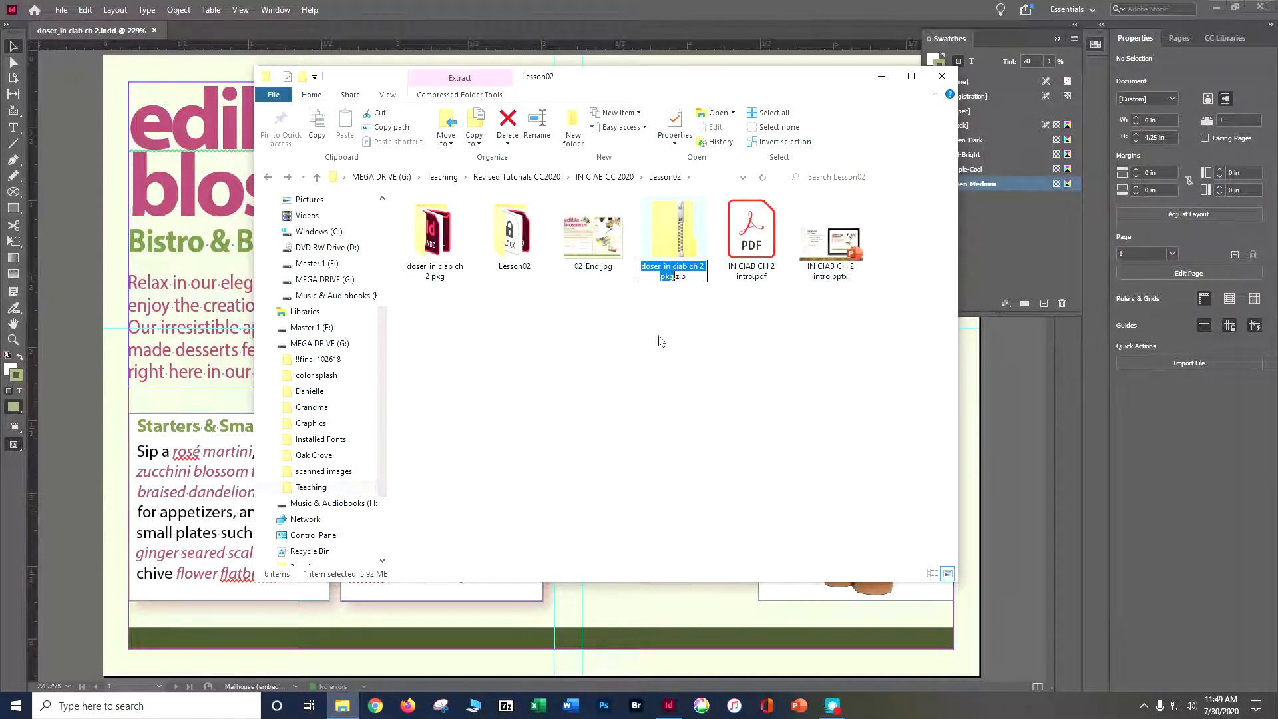
{"action": "key", "text": "Return"}
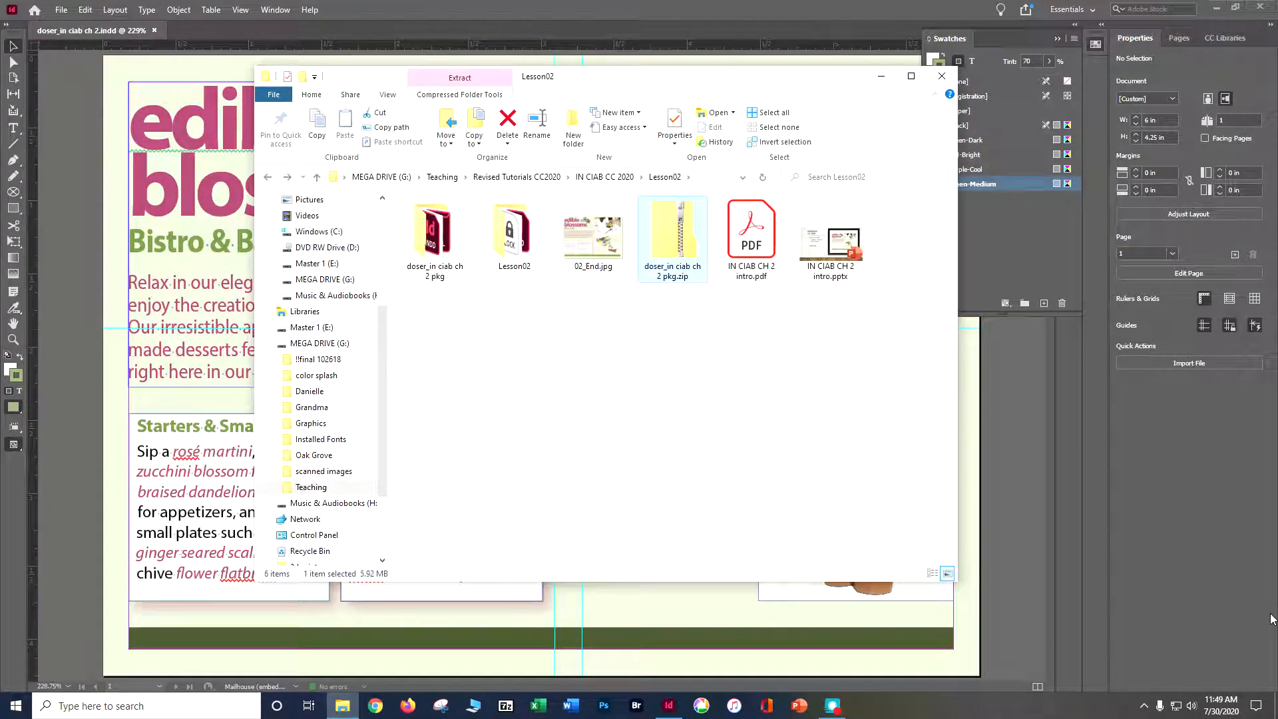
{"action": "left_click", "coordinate": [941, 75]}
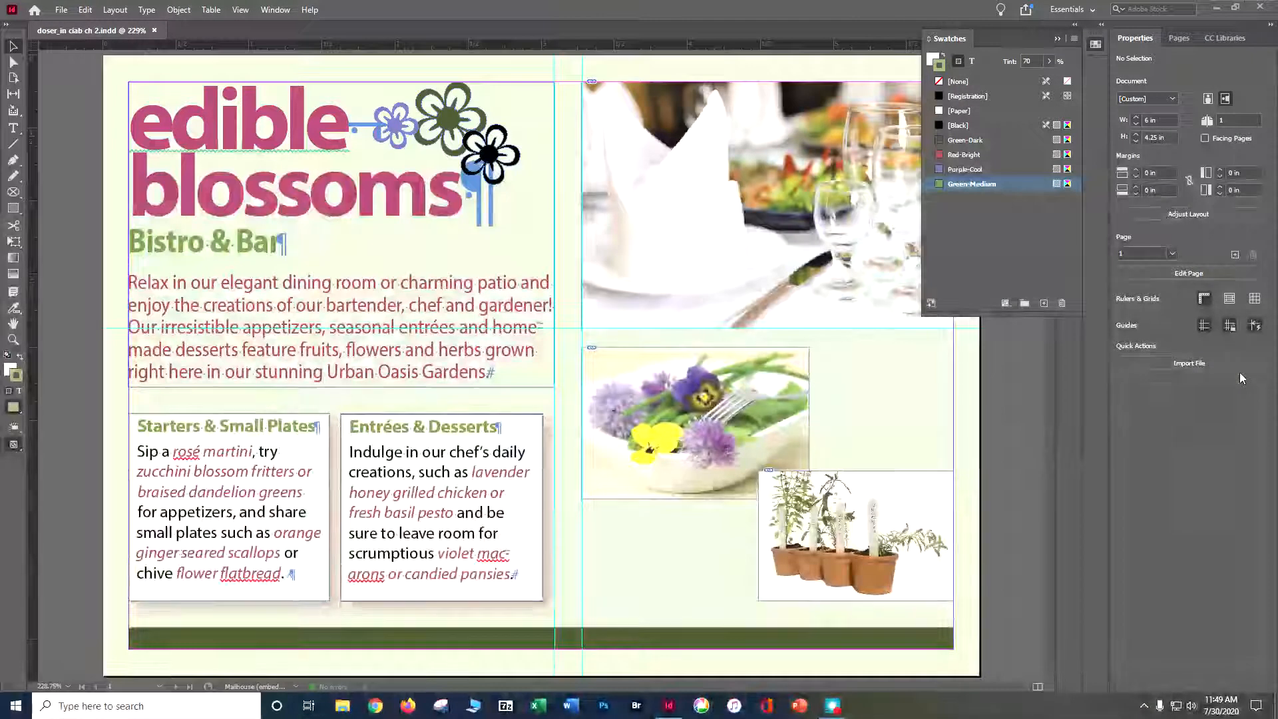